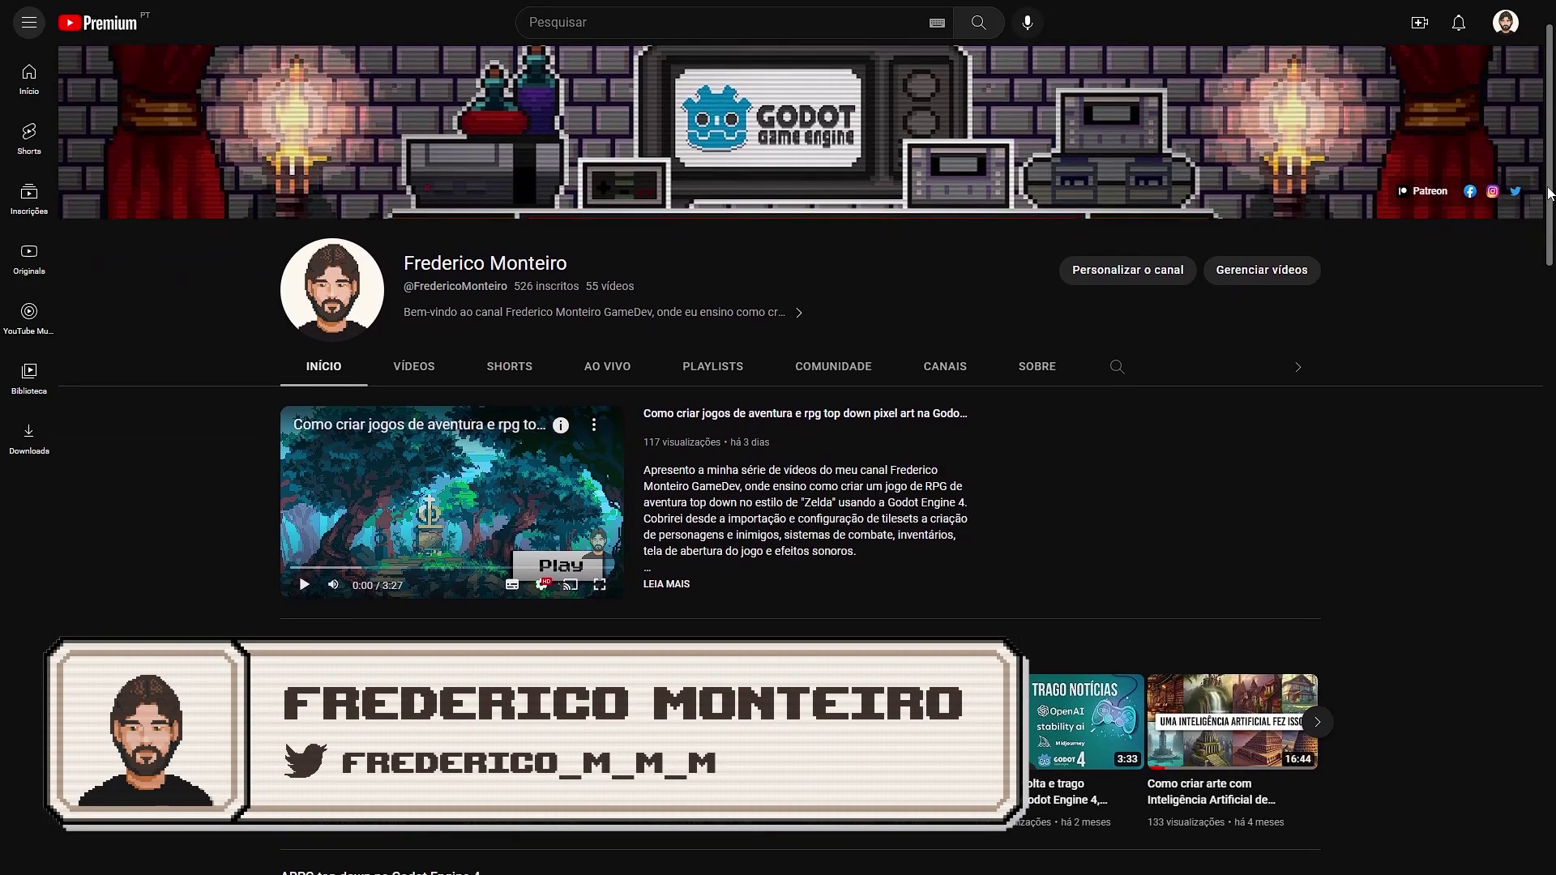
# - Scroll down the Godot YouTube channel page to browse its video list
pyautogui.moveTo(1548, 171); pyautogui.dragTo(1548, 251)
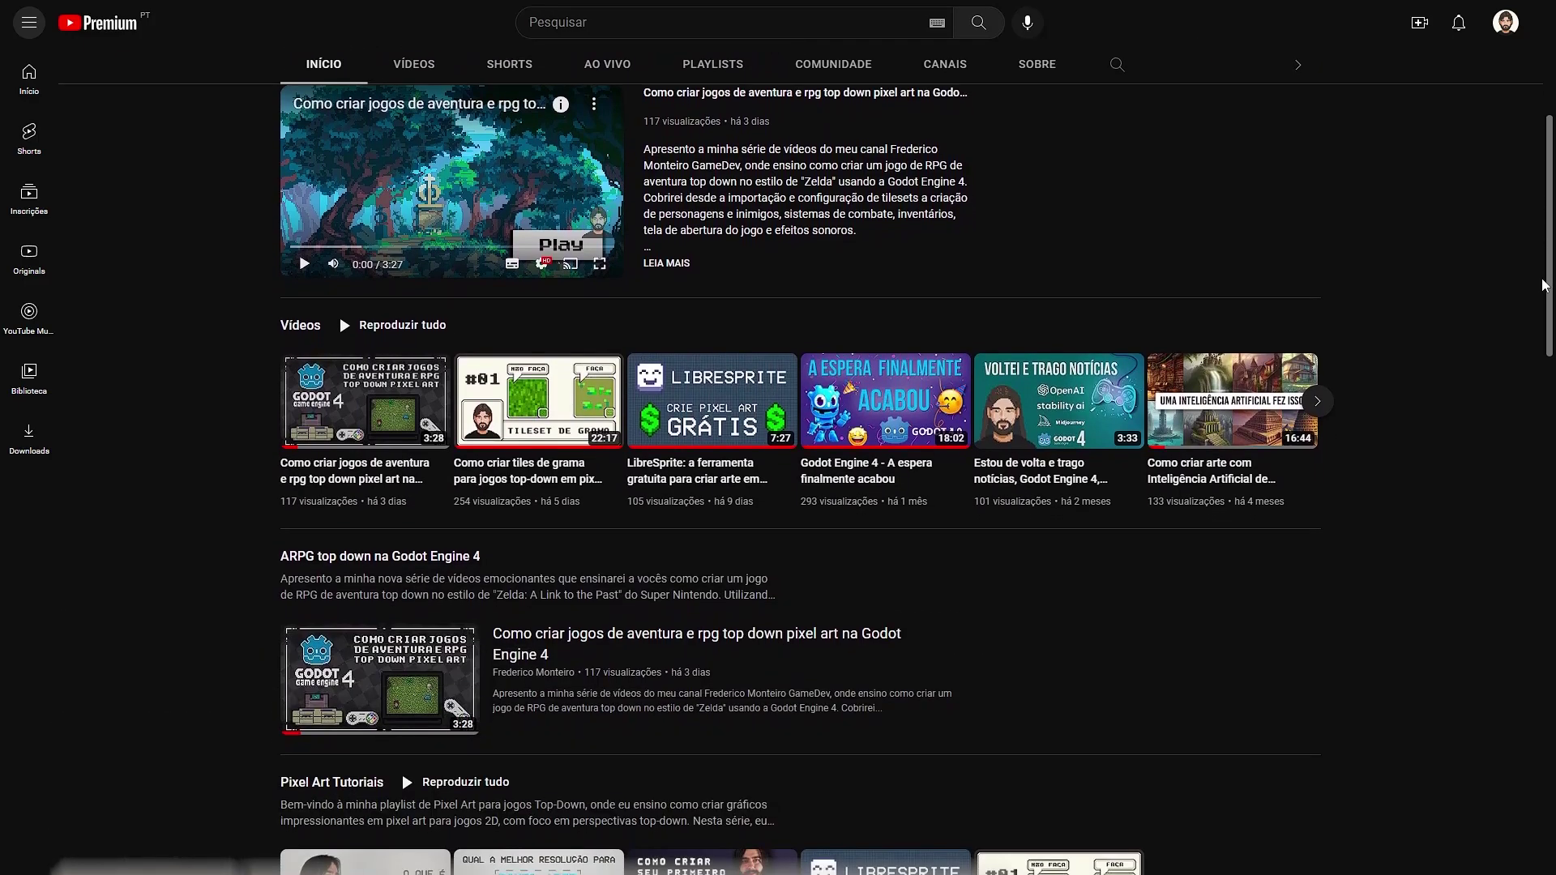
pyautogui.moveTo(1549, 251); pyautogui.dragTo(1543, 334)
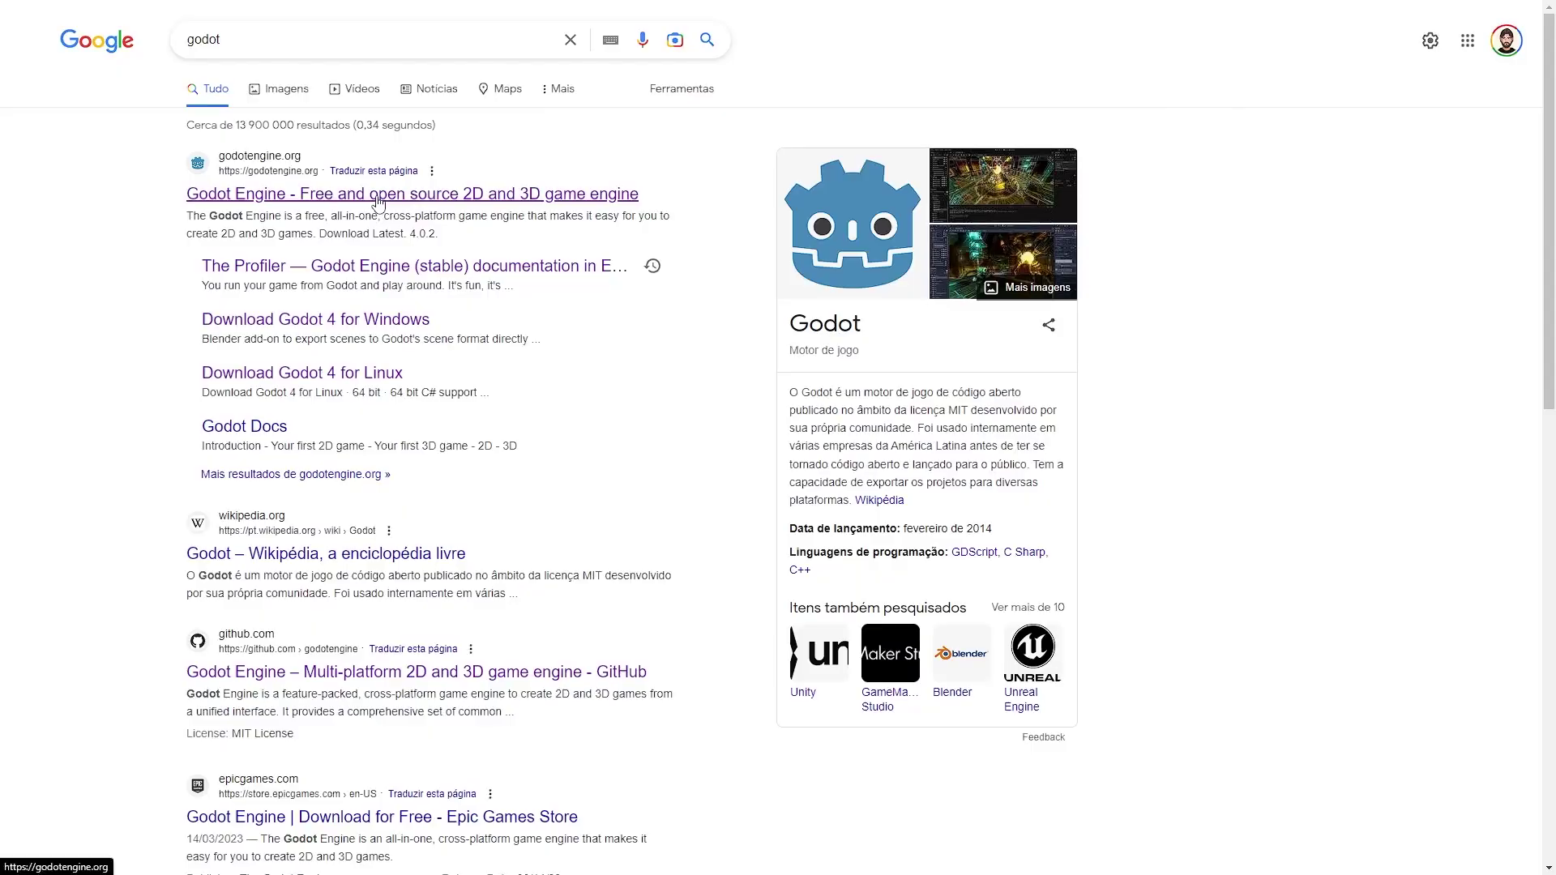
# - Download the Godot Engine 4.0.2 Windows zip from godotengine.org and dismiss the donation popup
pyautogui.click(322, 203)
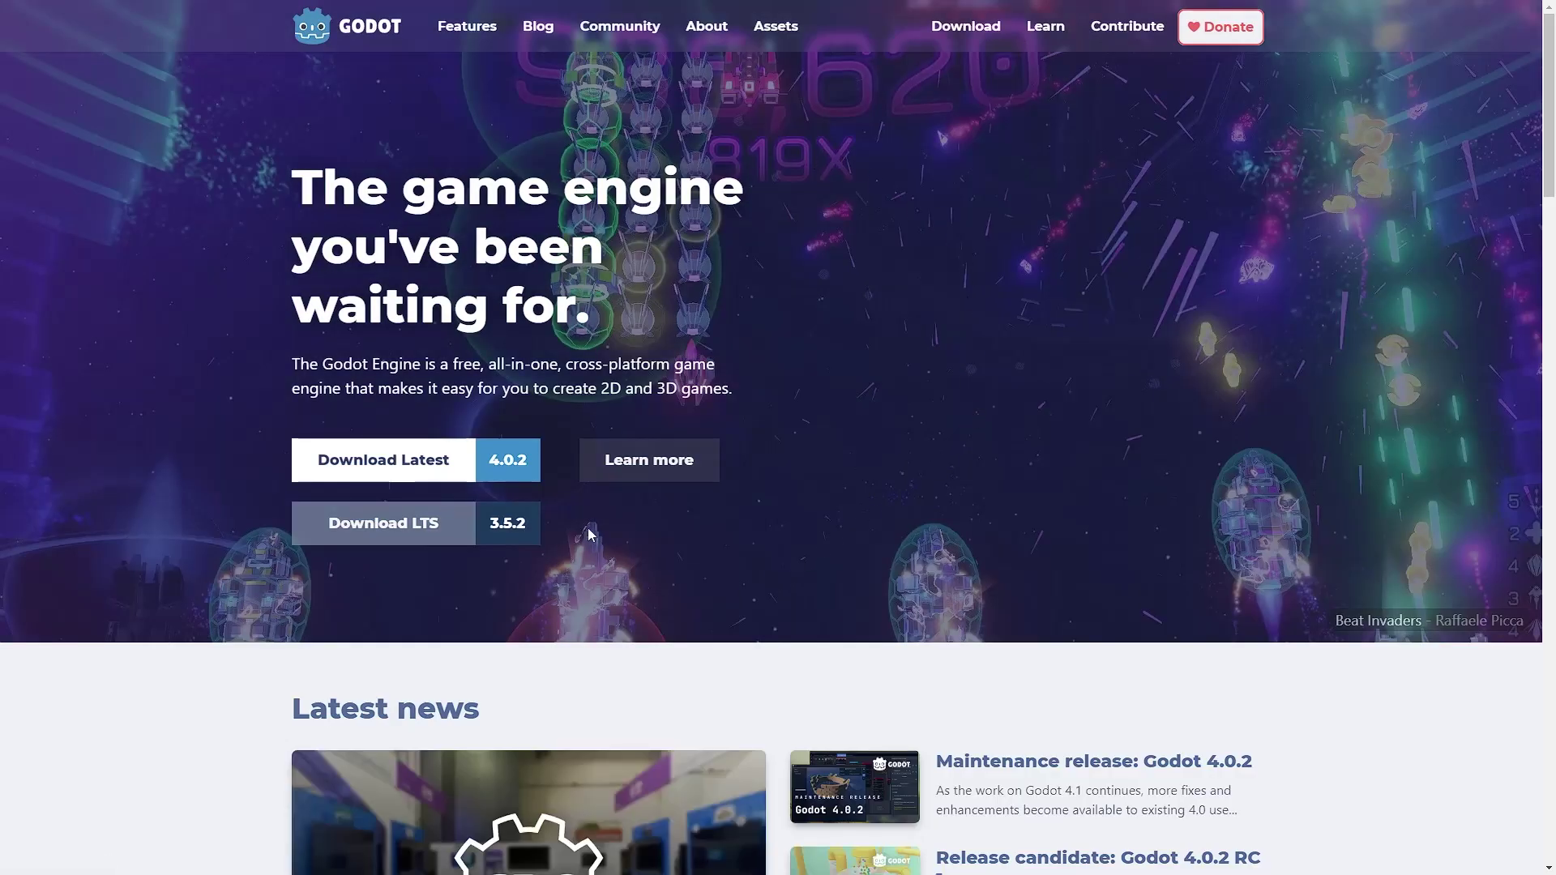
pyautogui.click(468, 470)
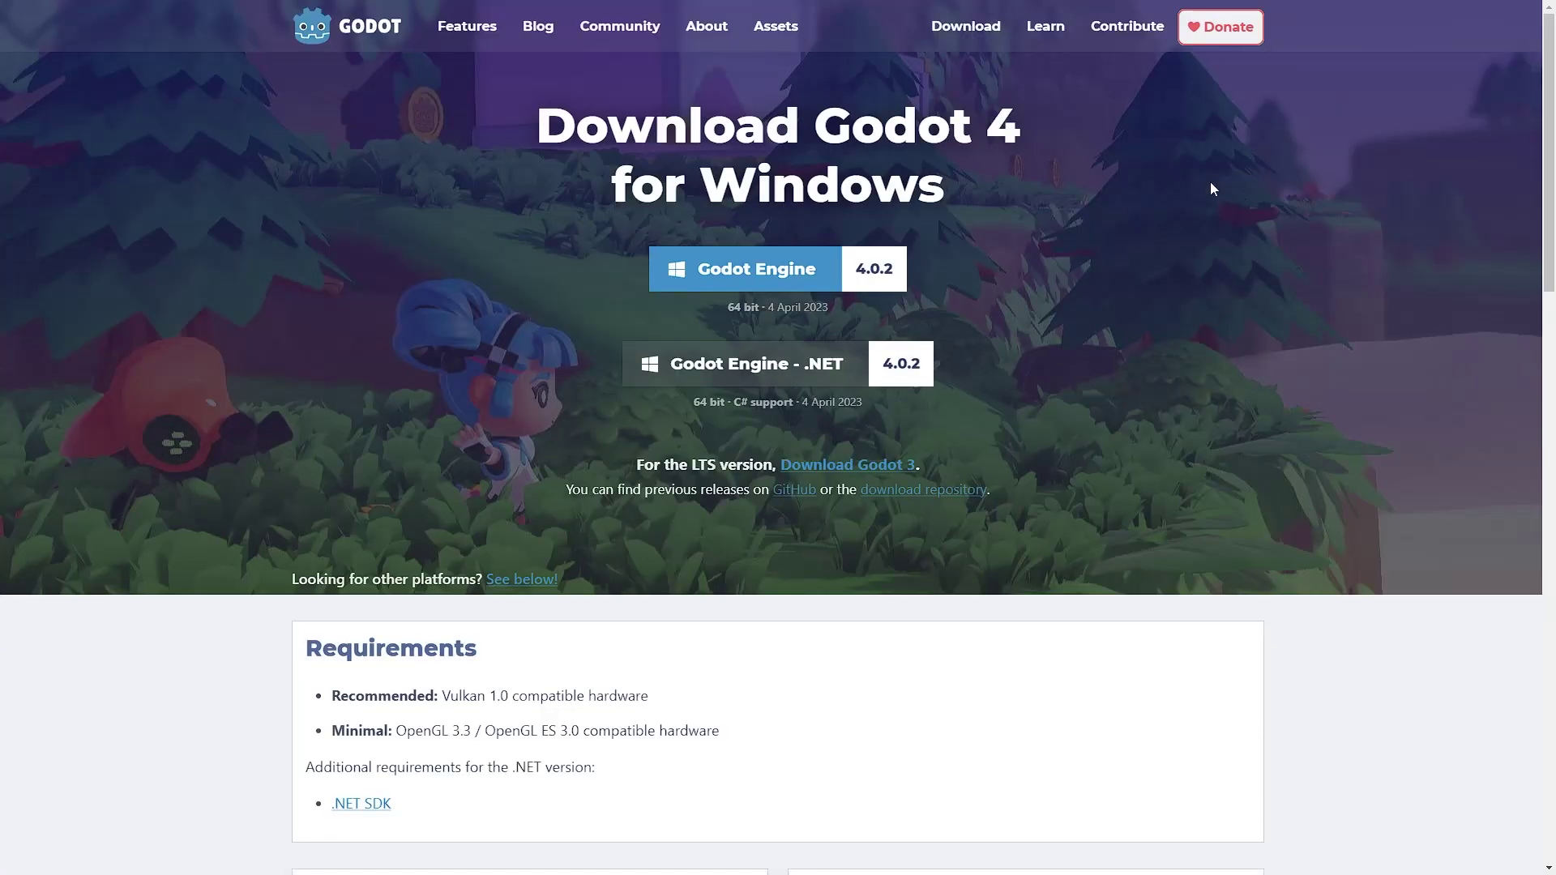
pyautogui.click(835, 280)
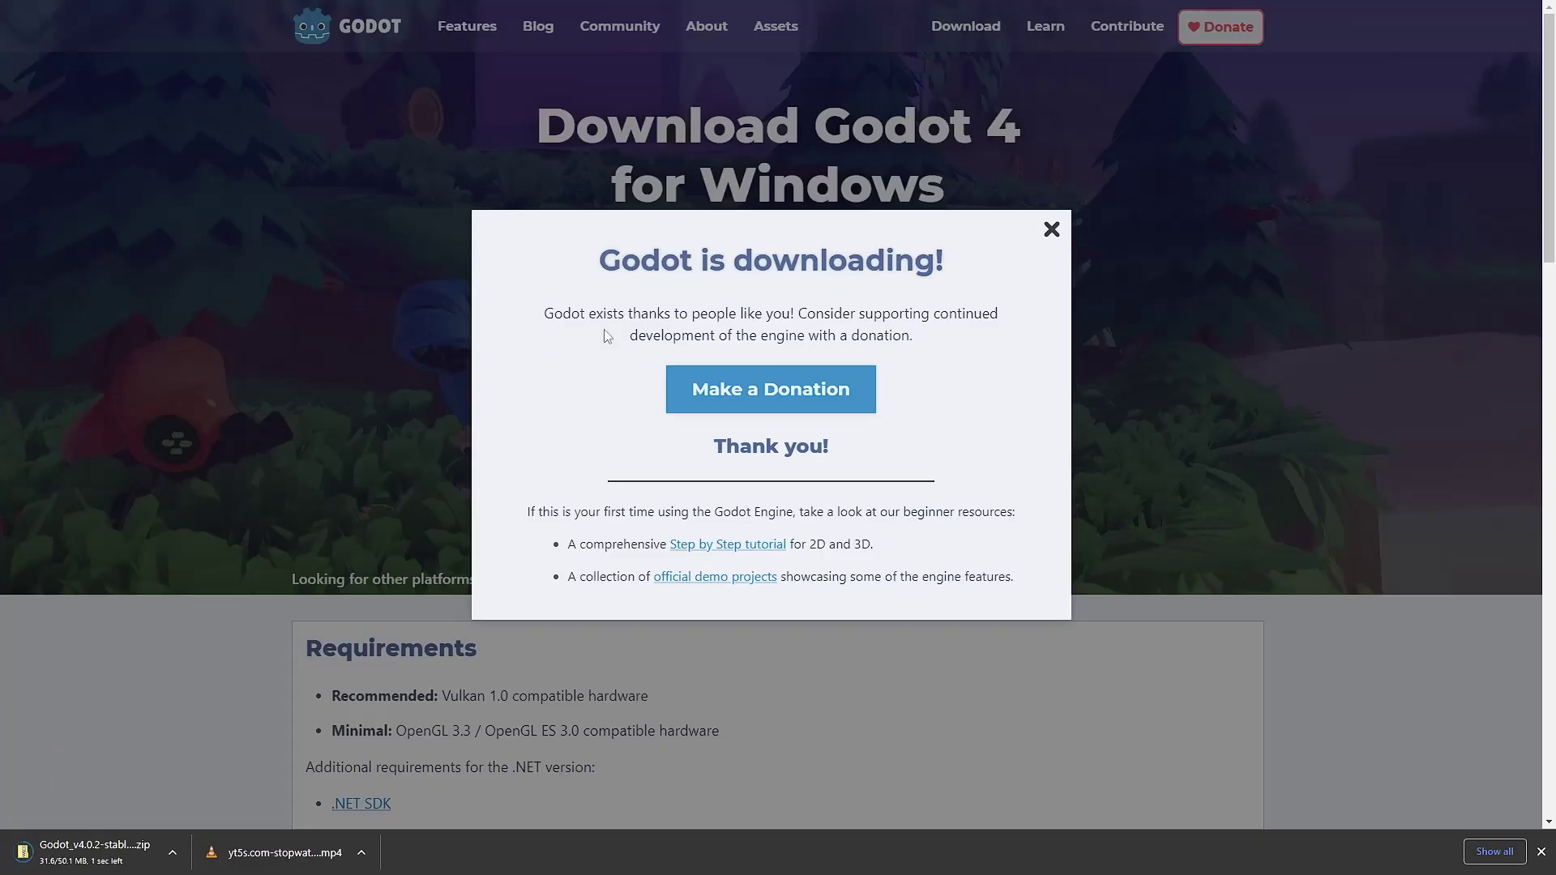
pyautogui.click(1051, 229)
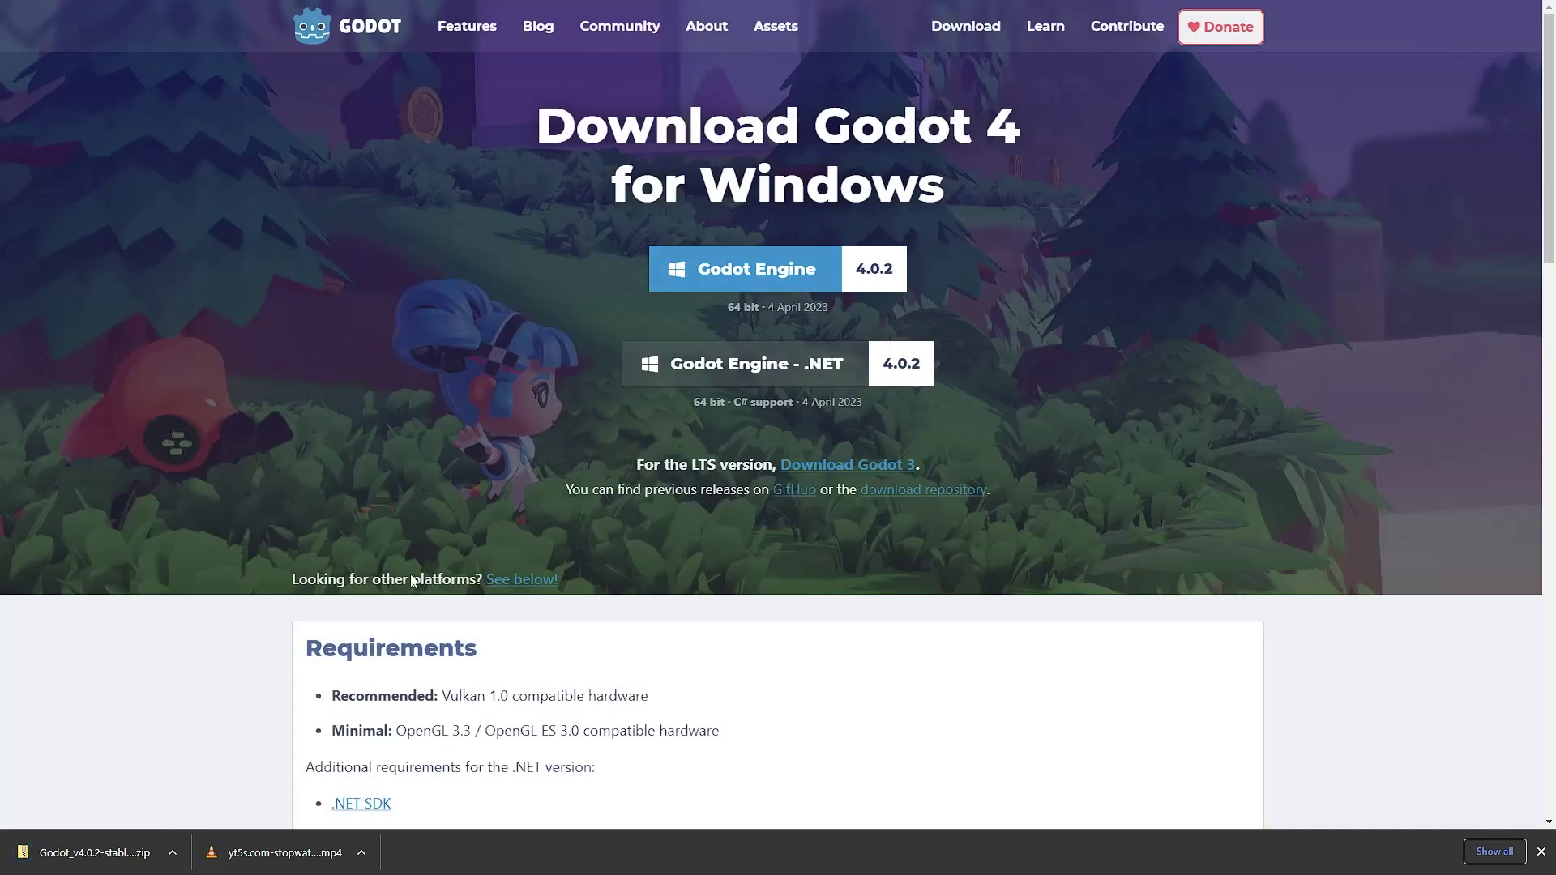
# - Extract the Godot 4.0.2 zip into the Downloads folder with 7-Zip Extract Here
pyautogui.click(89, 853)
pyautogui.rightClick(433, 212)
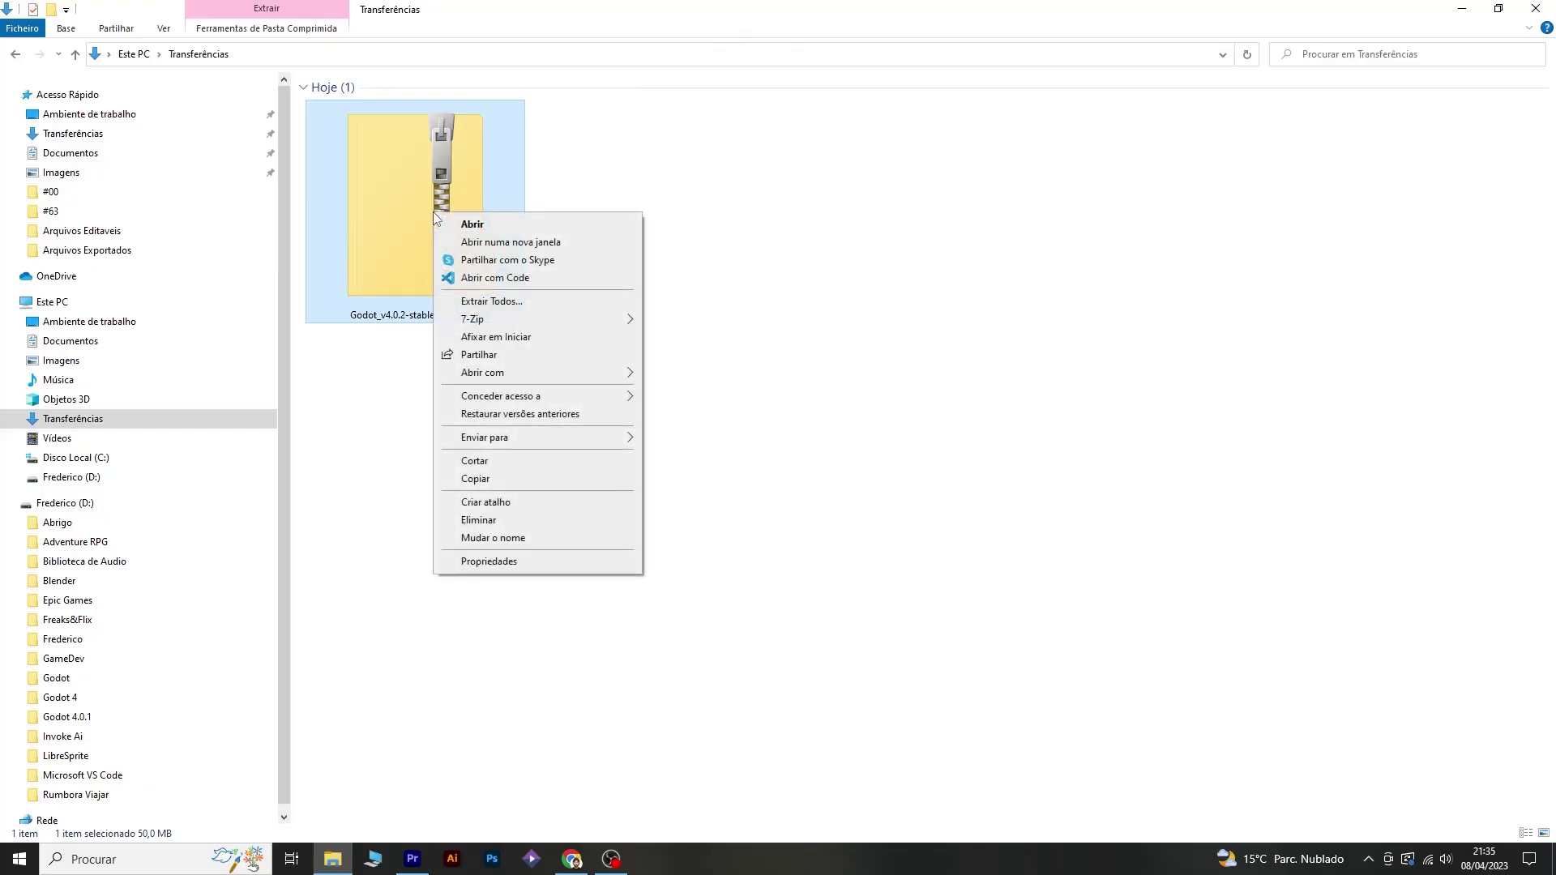
pyautogui.moveTo(527, 322)
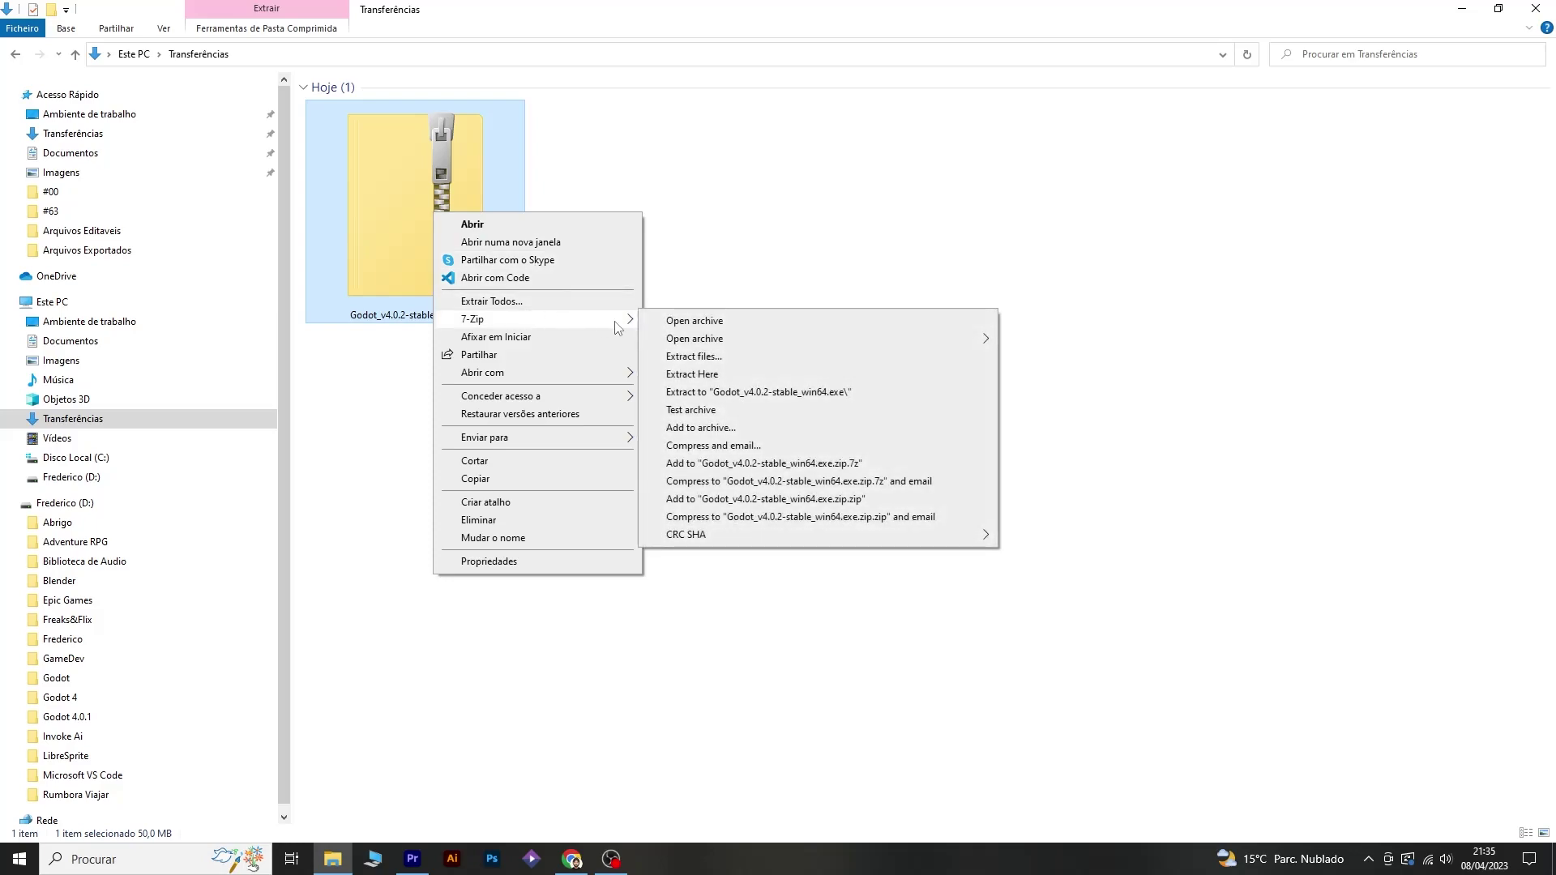
pyautogui.click(740, 381)
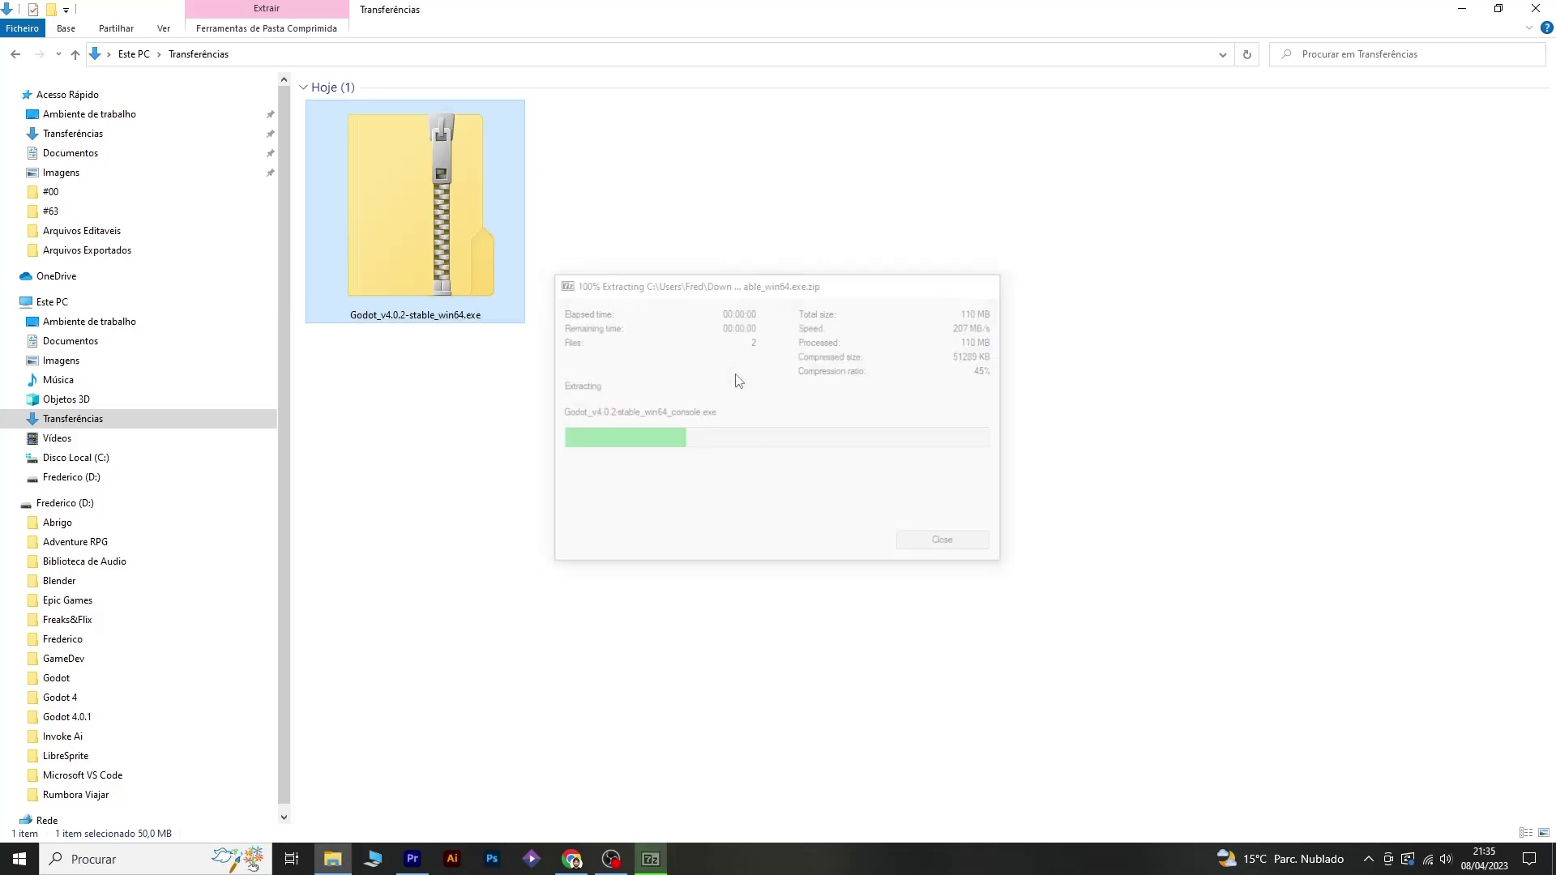
# - Launch the extracted Godot_v4.0.2-stable_win64 program
pyautogui.click(1039, 505)
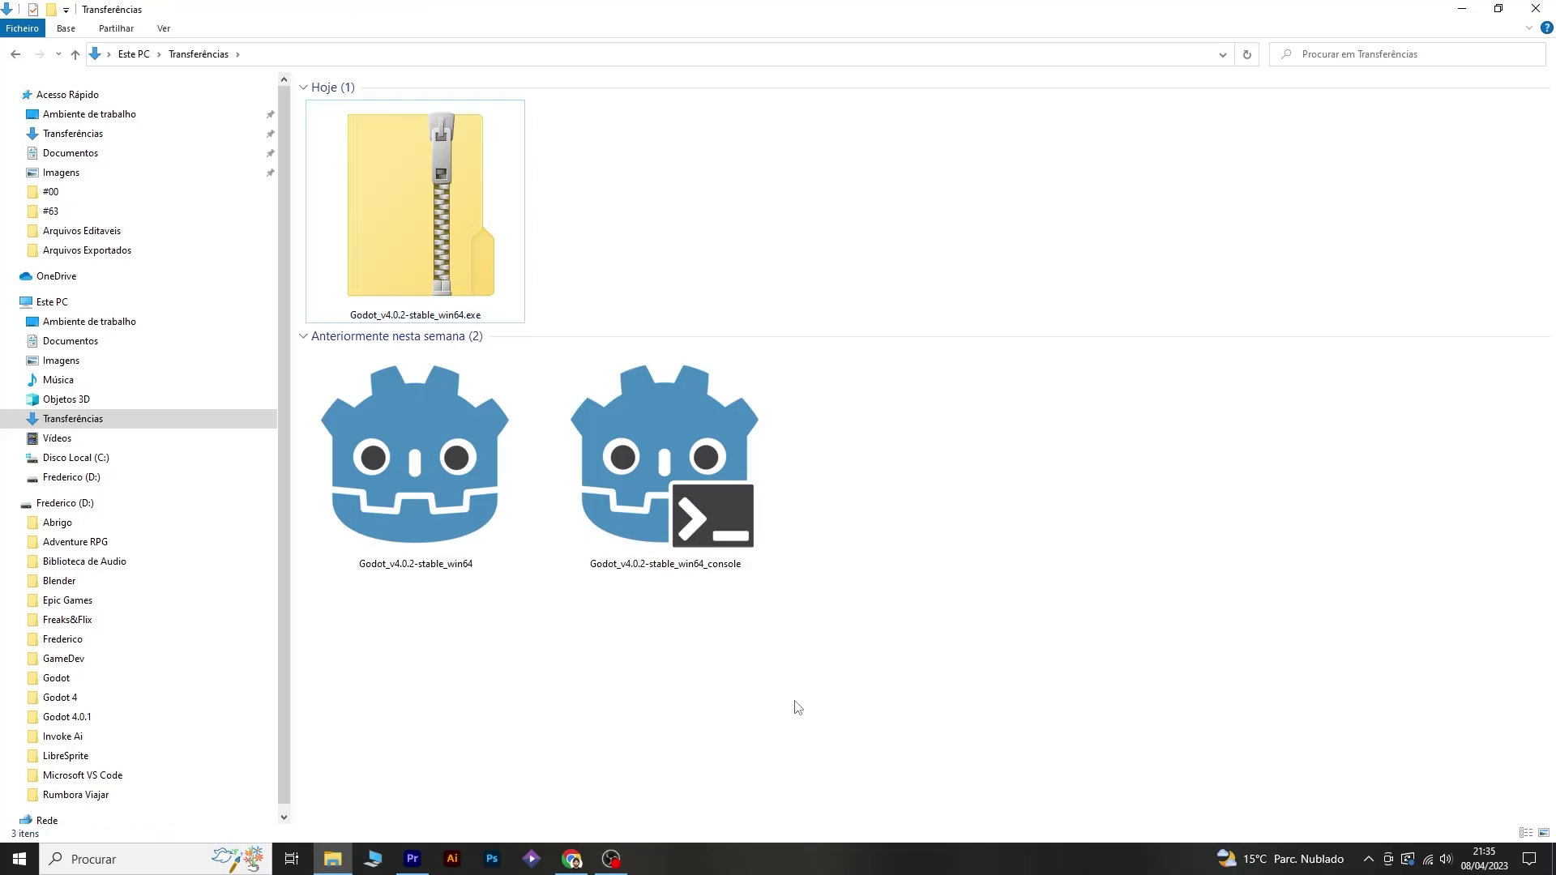
pyautogui.click(405, 492)
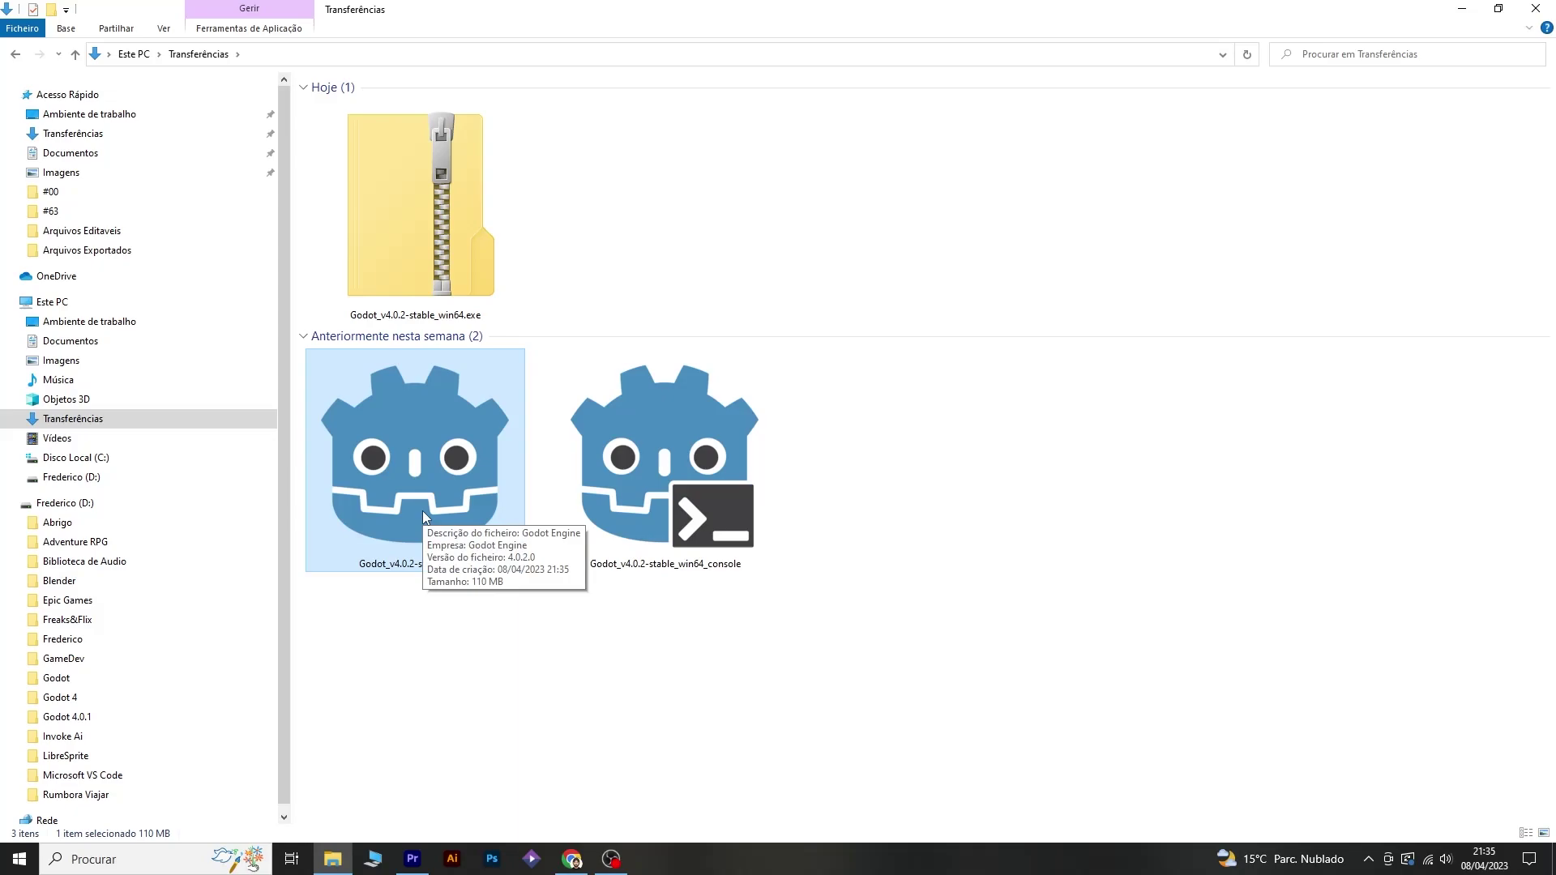
pyautogui.doubleClick(422, 511)
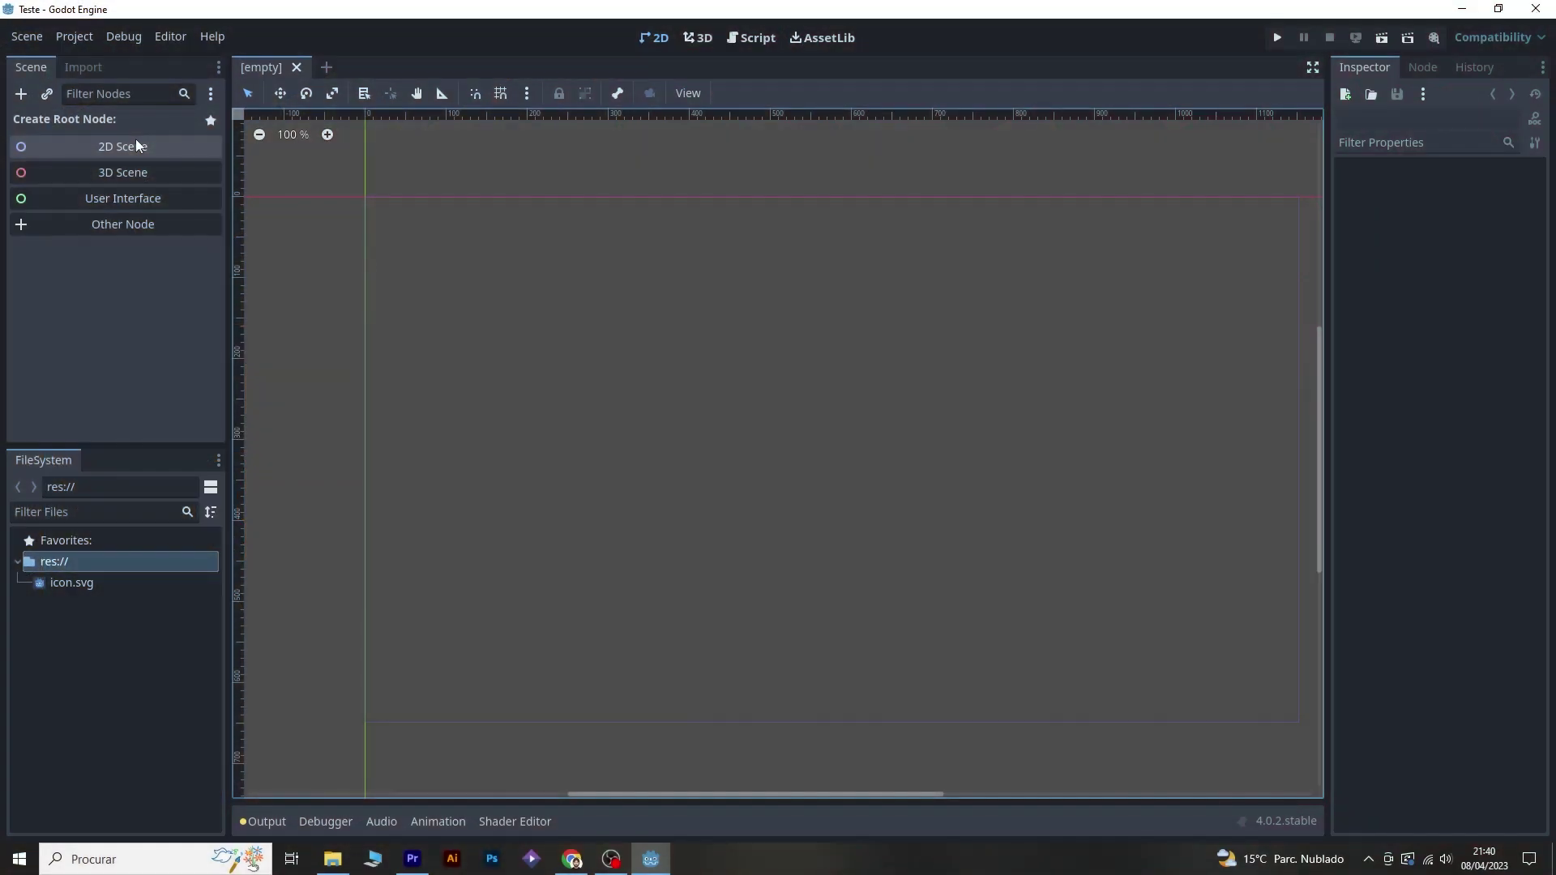
# - Create a 2D scene with a Node2D root, then deselect the root node
pyautogui.click(186, 144)
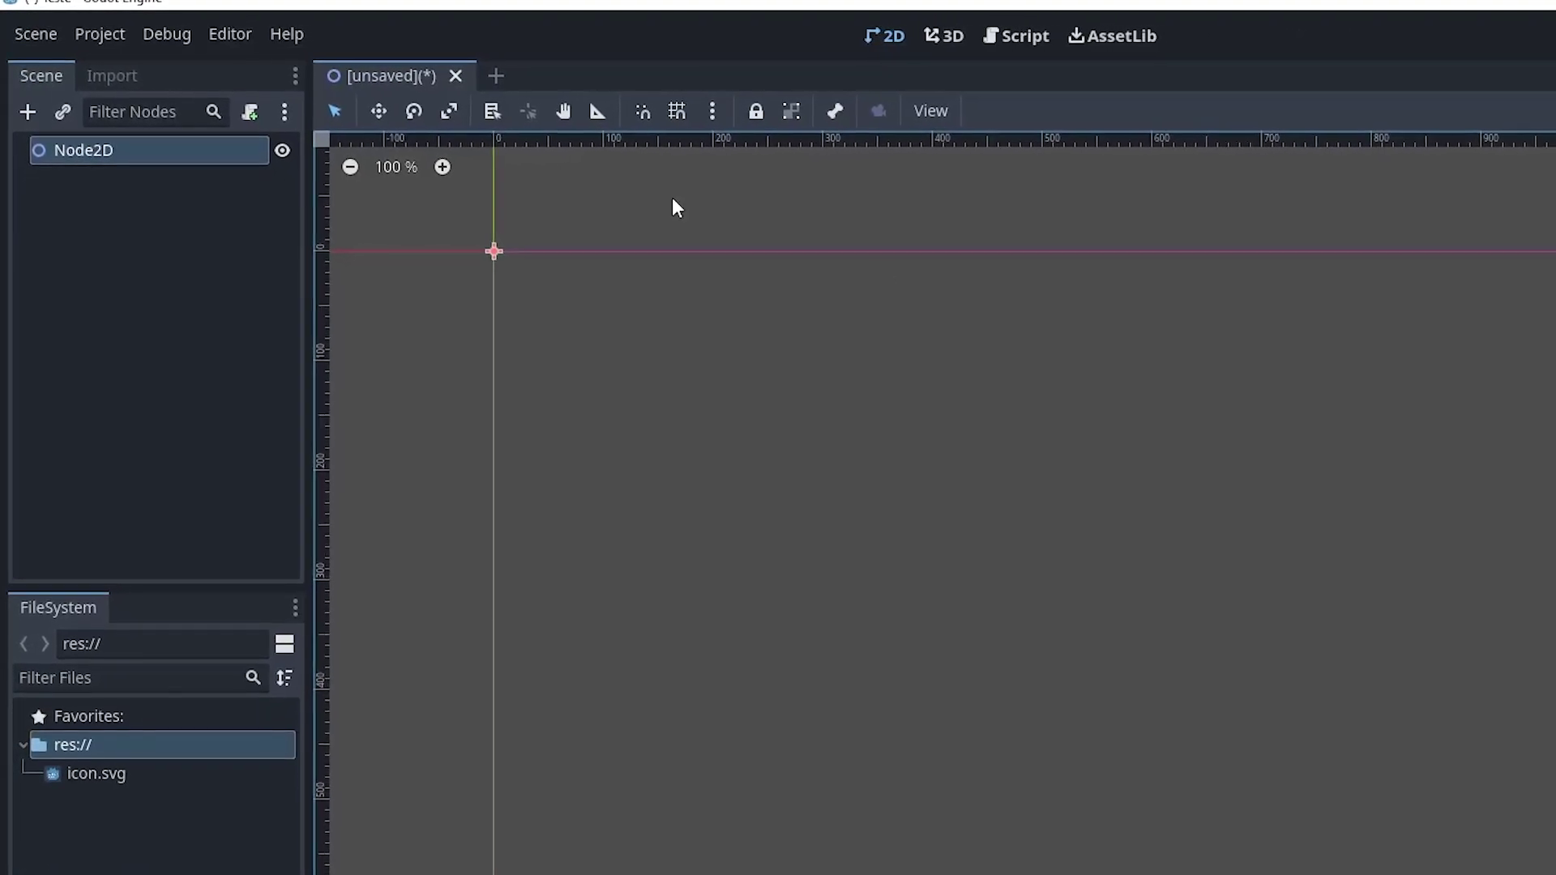
pyautogui.click(112, 300)
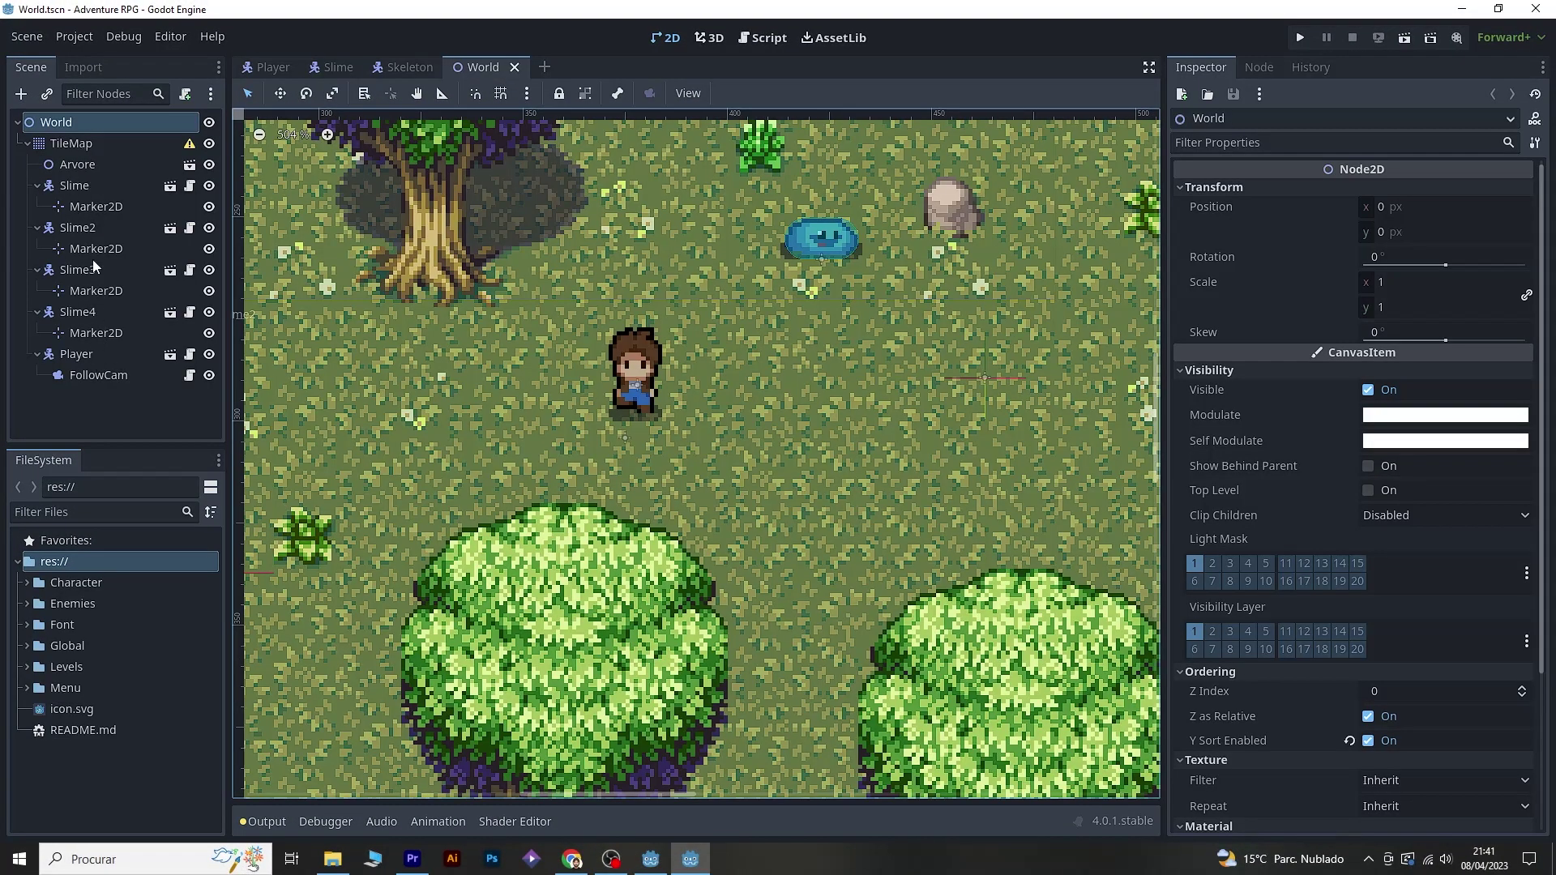
# - Inspect the Player, TileMap, Slime2 and World nodes, with the Animation panel shown
pyautogui.click(72, 354)
pyautogui.click(70, 145)
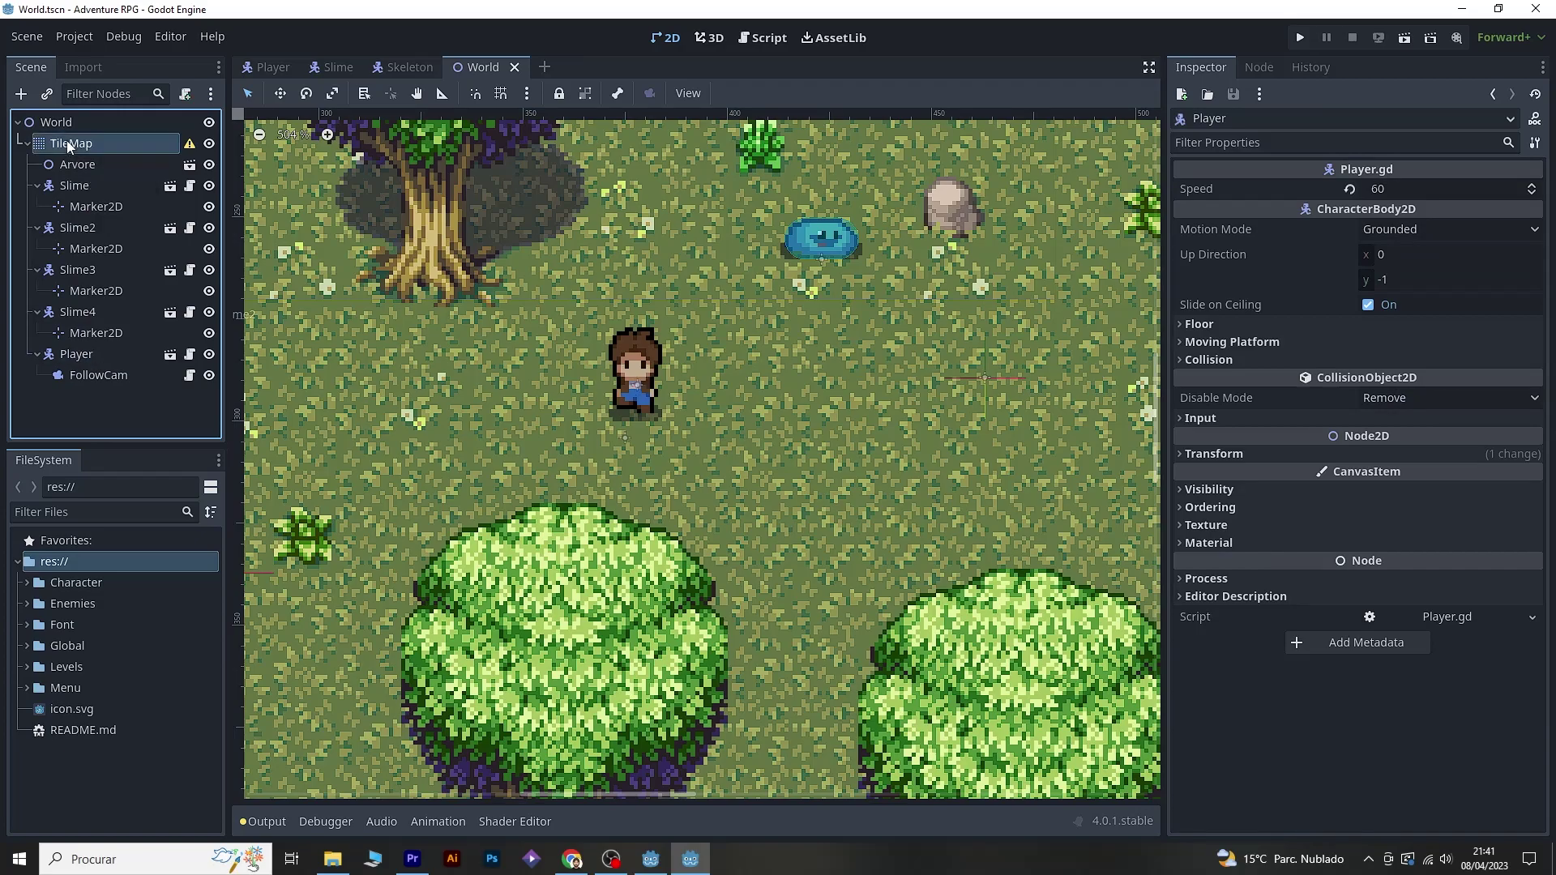
pyautogui.click(74, 228)
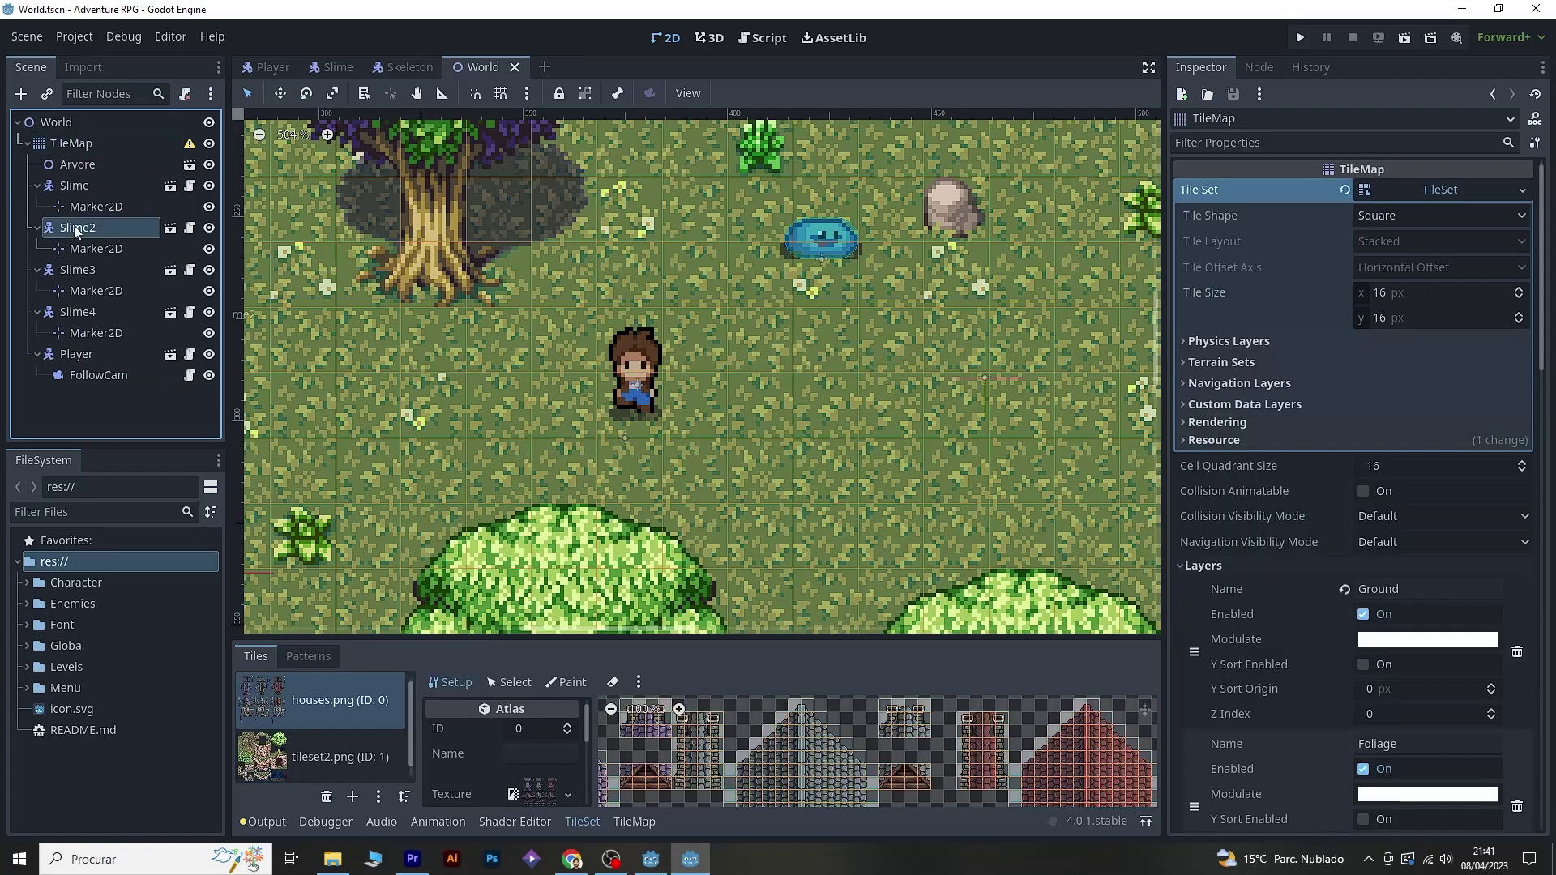
pyautogui.click(69, 123)
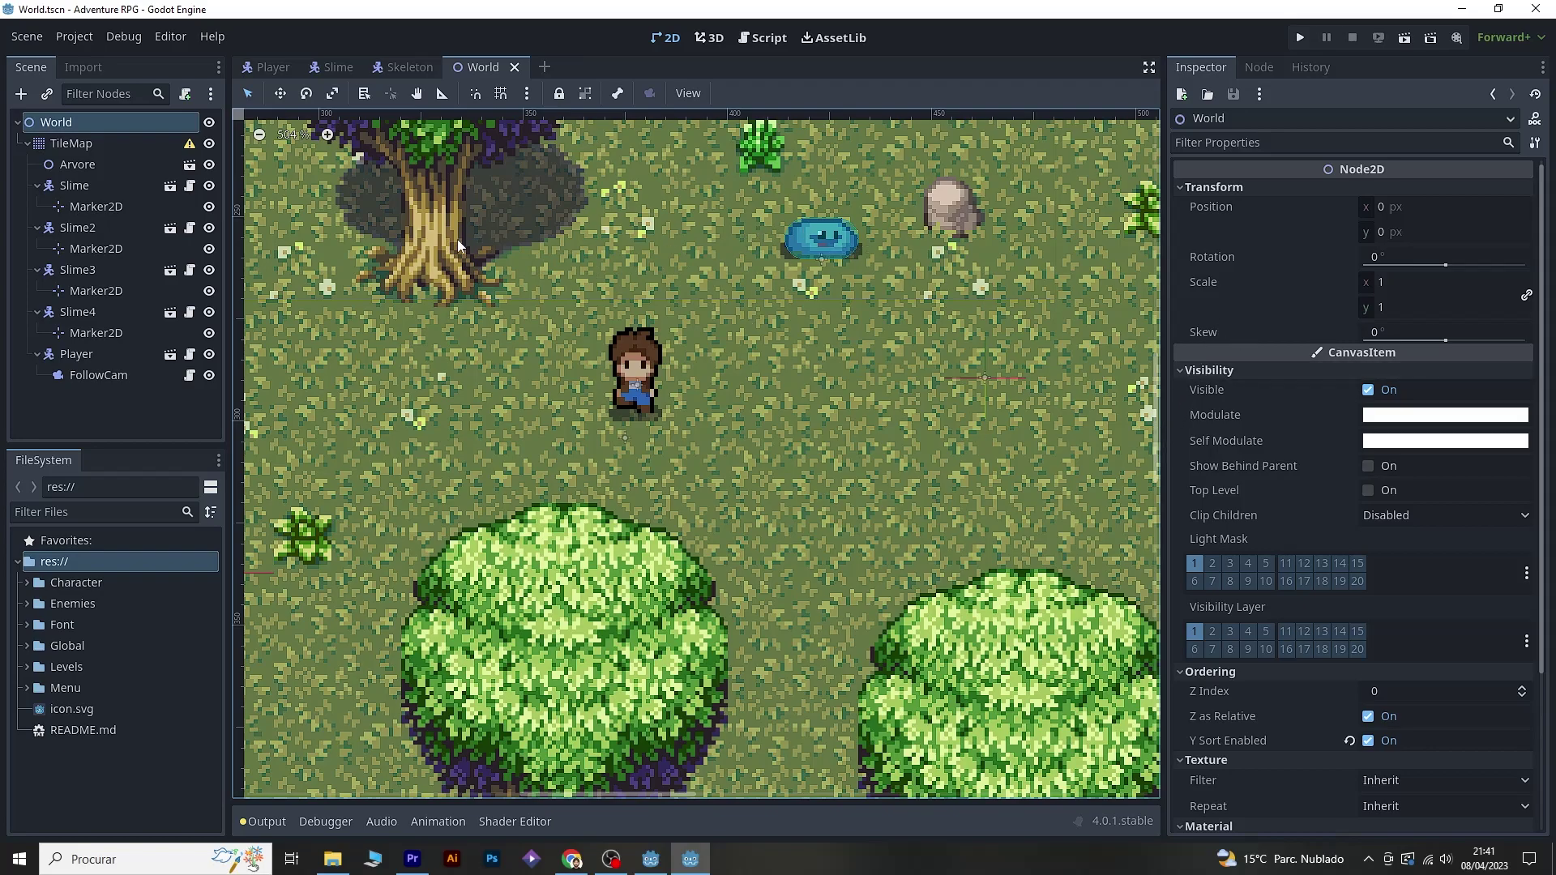
pyautogui.click(440, 823)
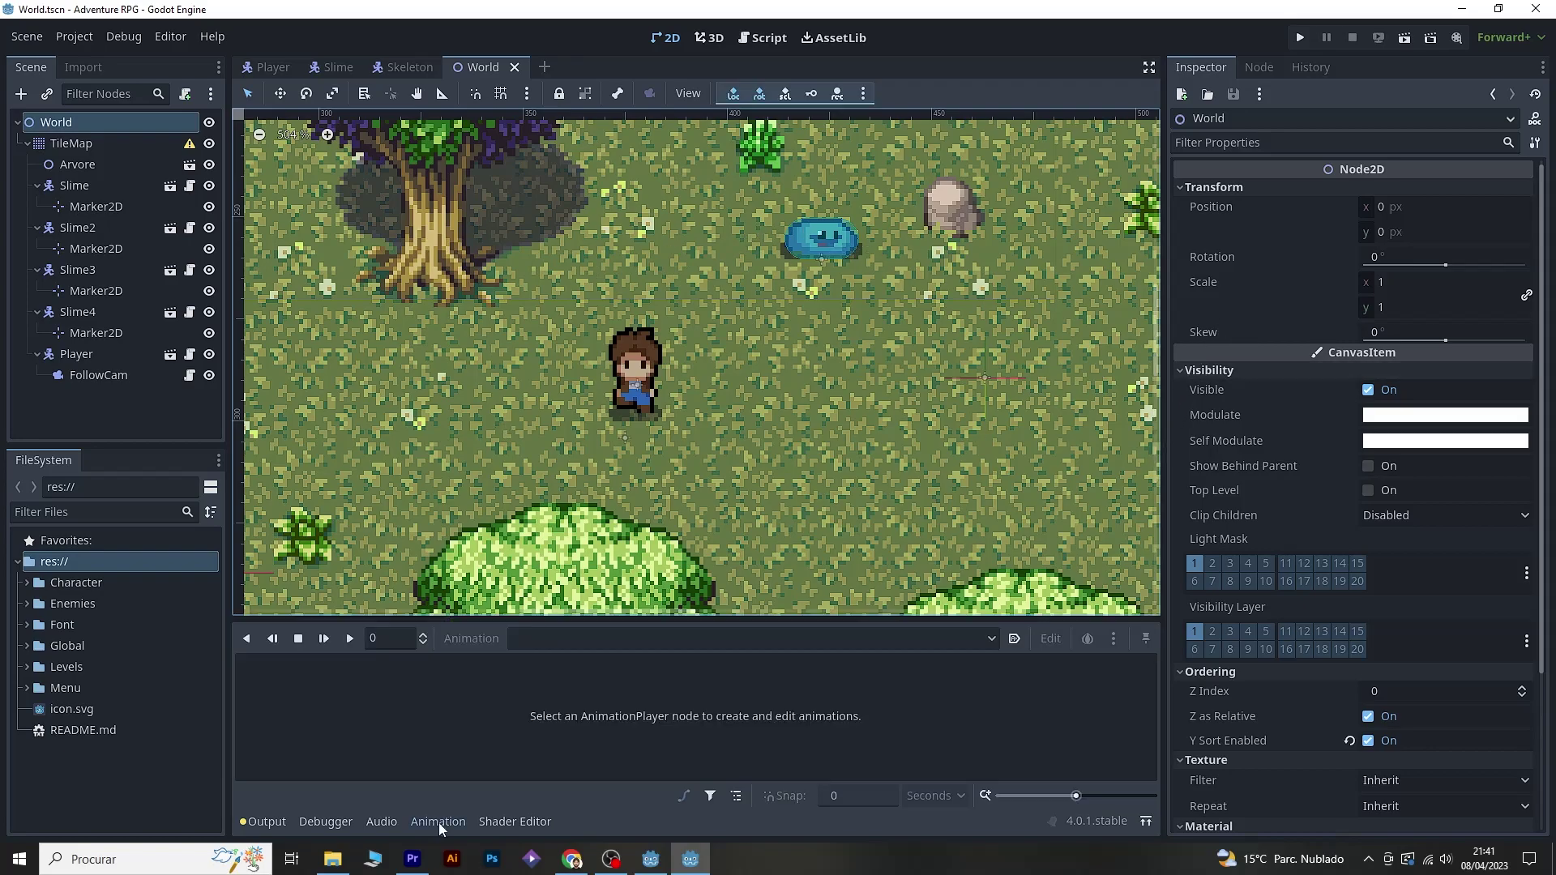
pyautogui.click(76, 355)
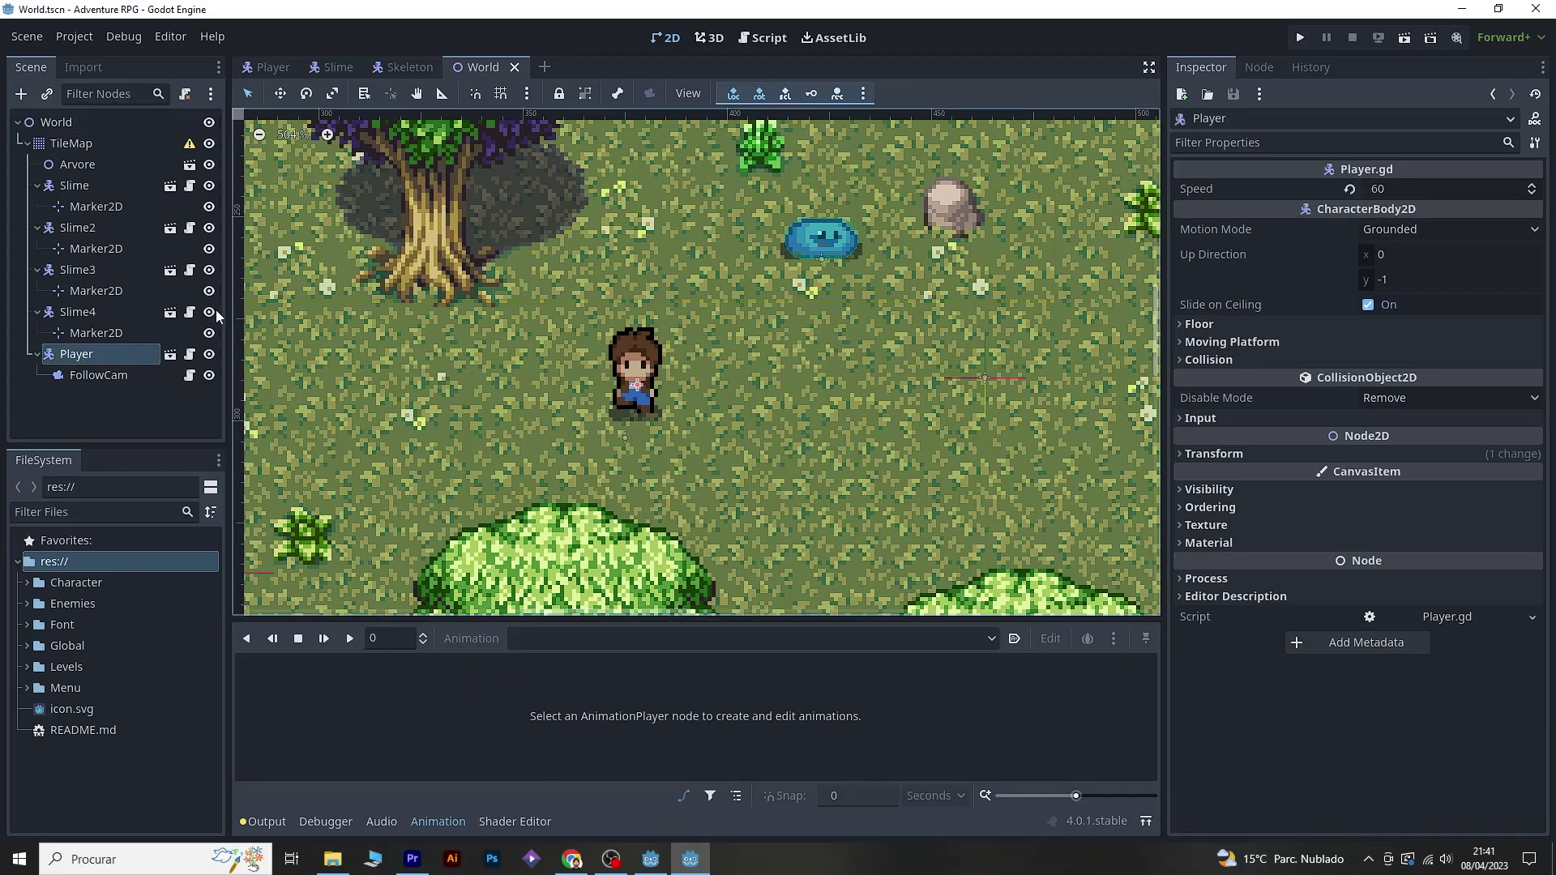
pyautogui.click(61, 122)
# - Cycle through the Slime, Player and Skeleton scene tabs, ending back on World
pyautogui.click(324, 65)
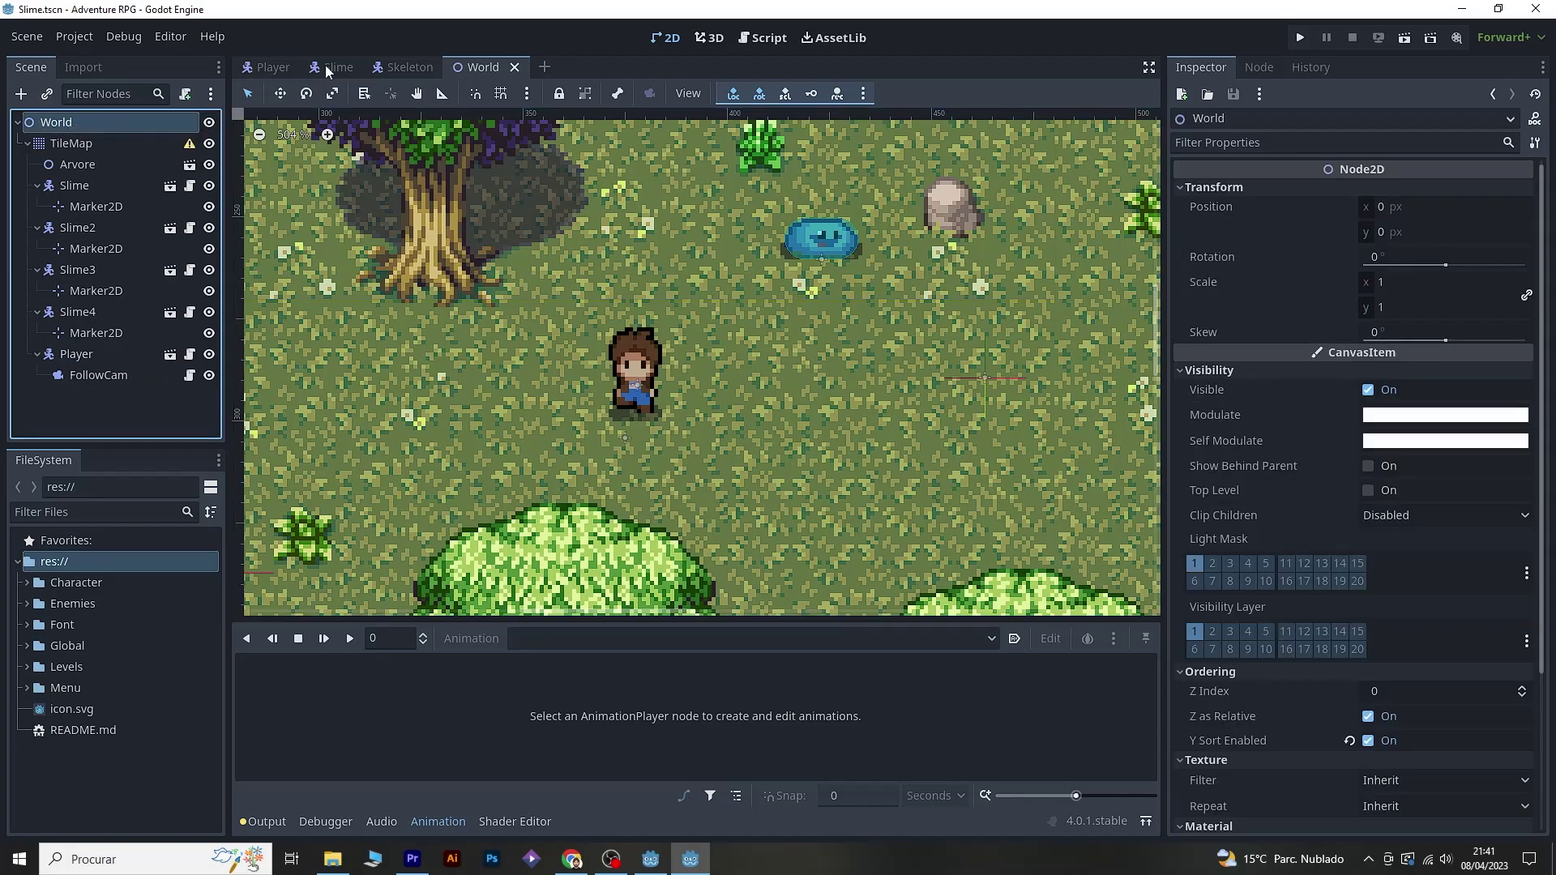
pyautogui.click(274, 67)
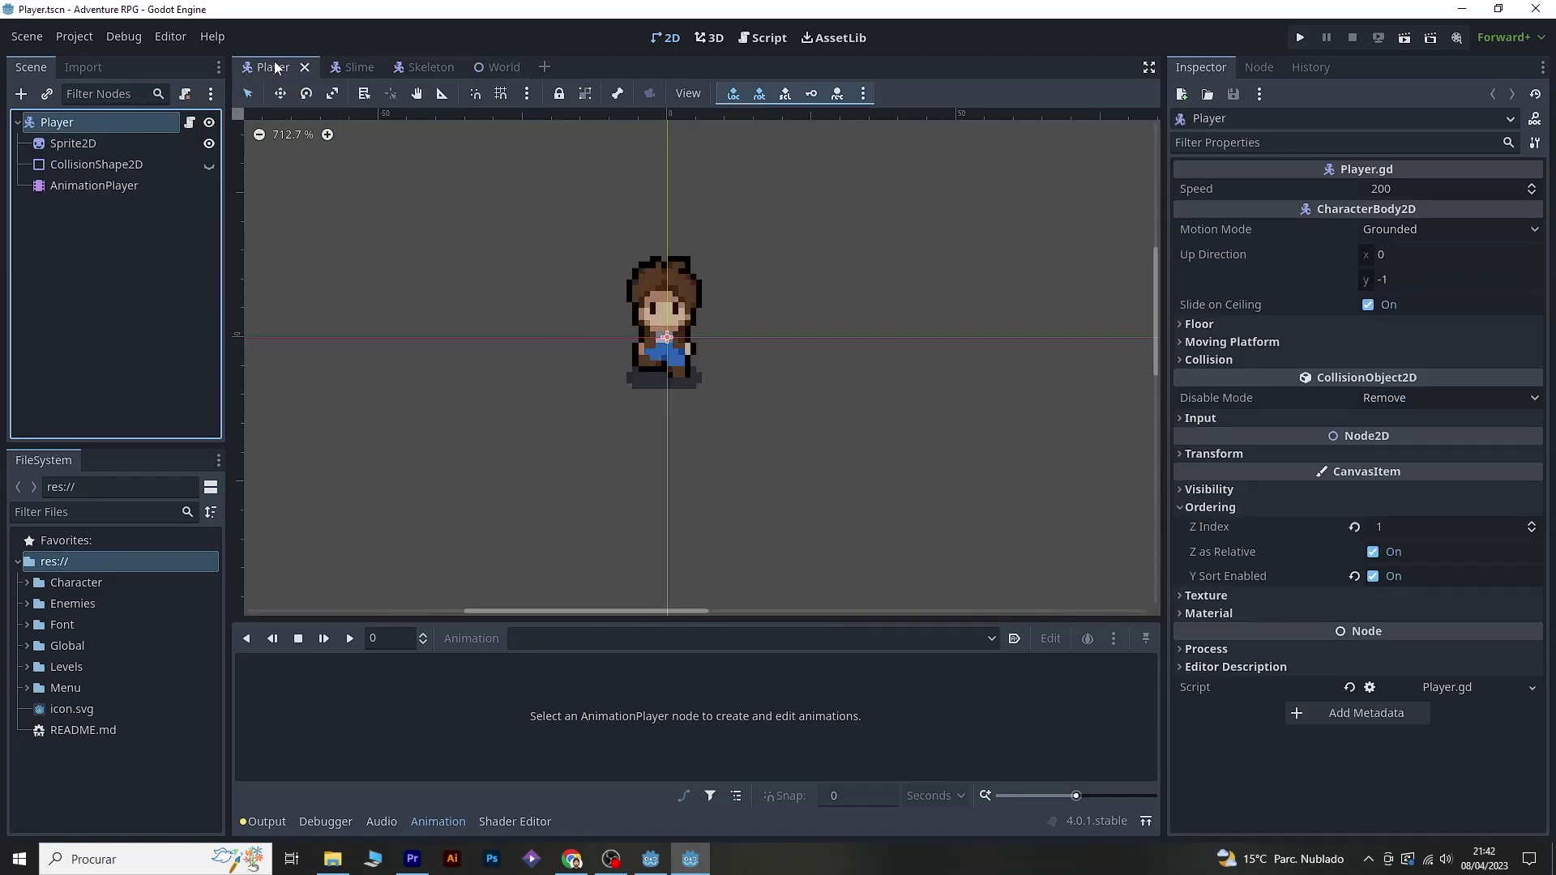
pyautogui.click(429, 67)
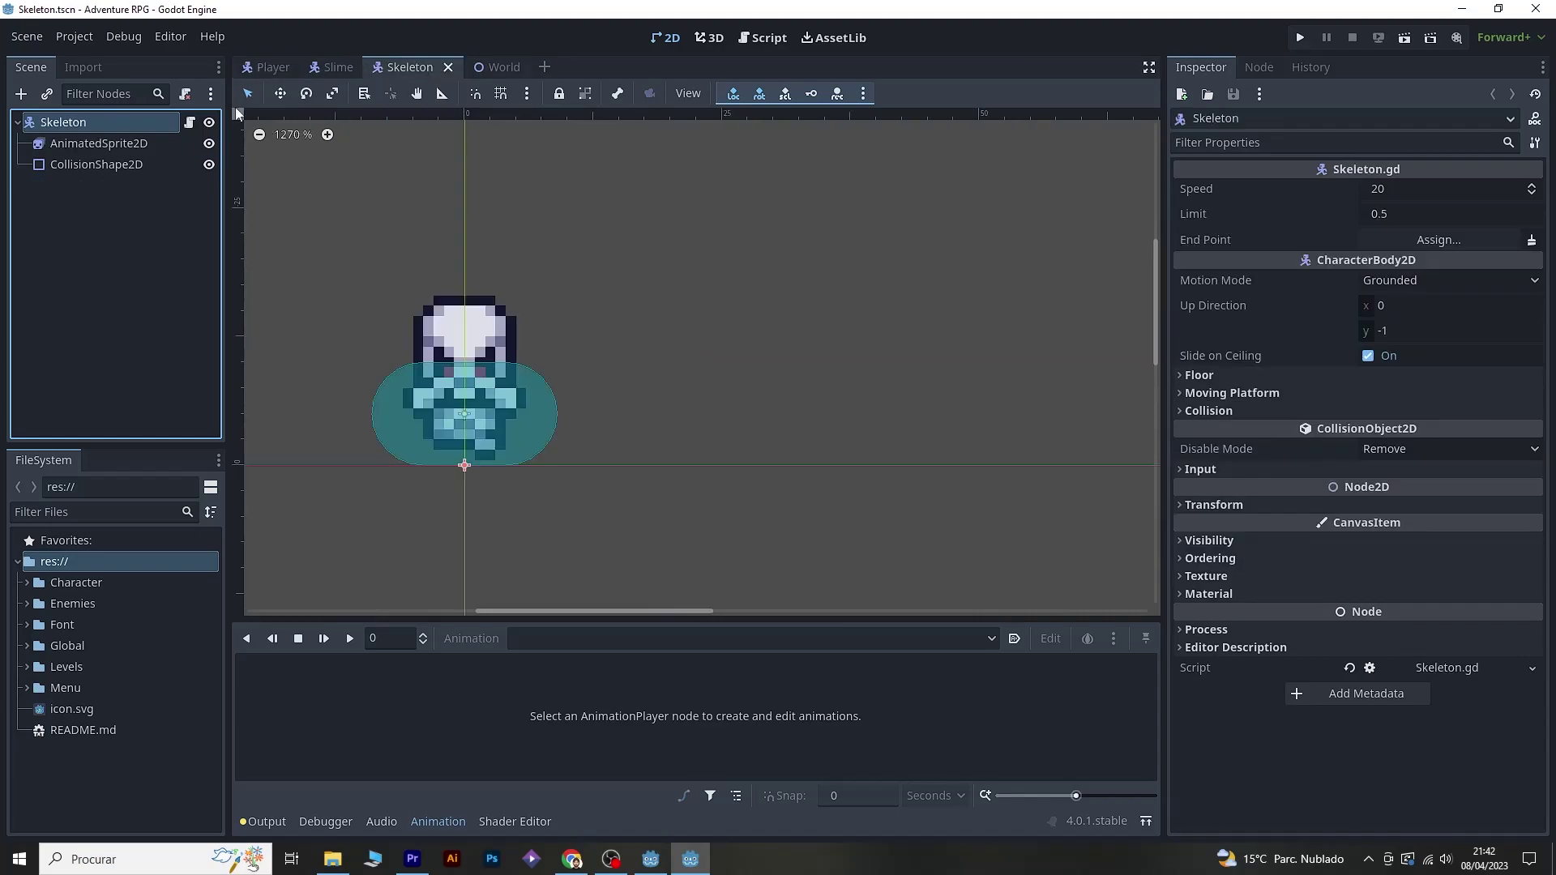
pyautogui.click(501, 67)
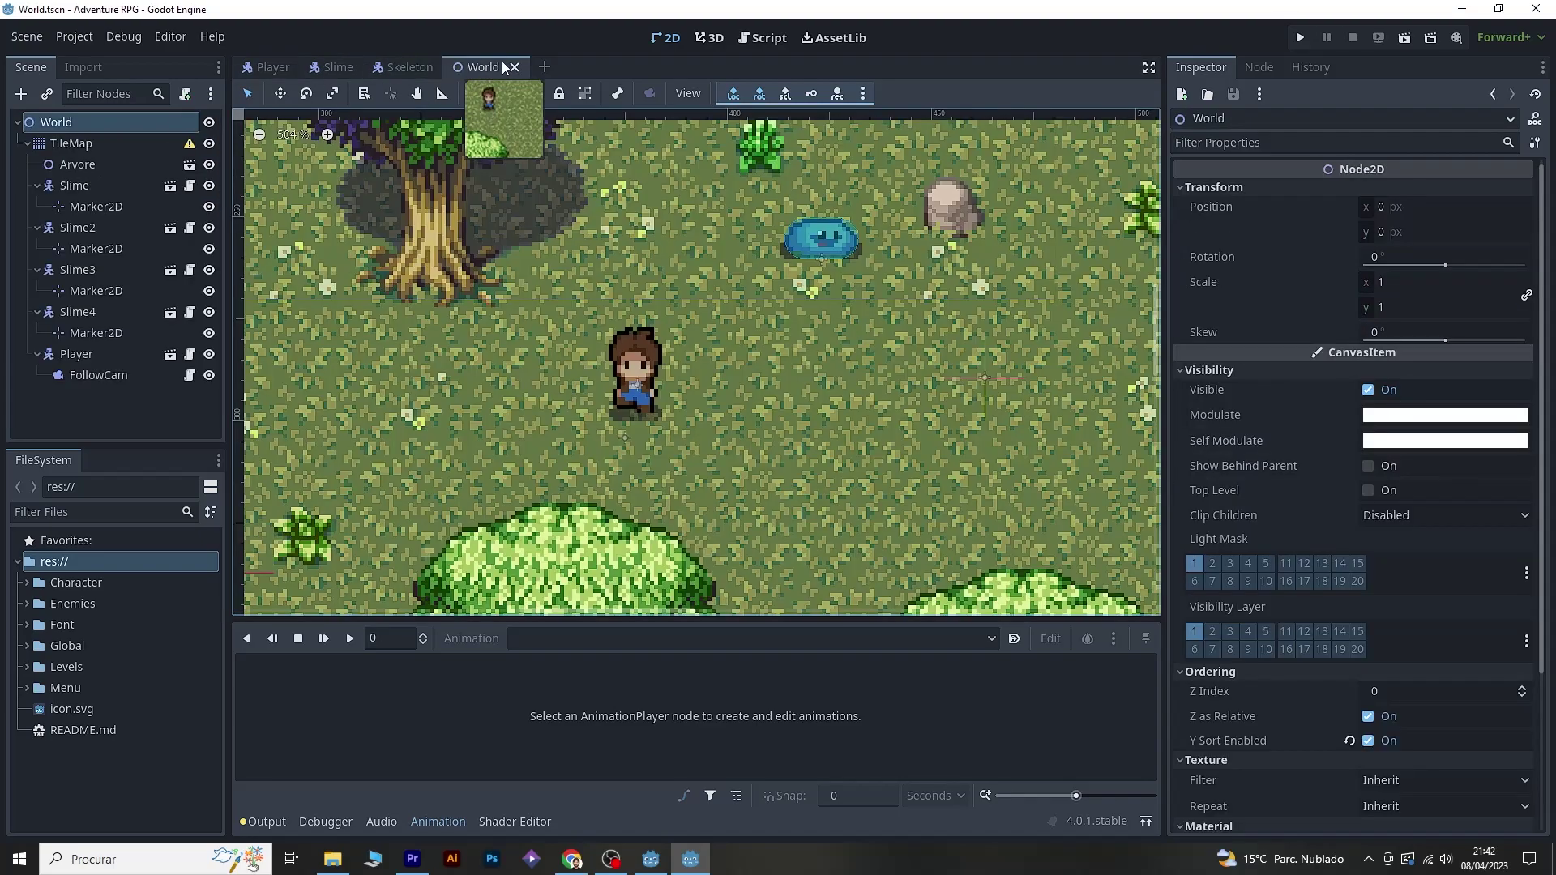
pyautogui.click(272, 67)
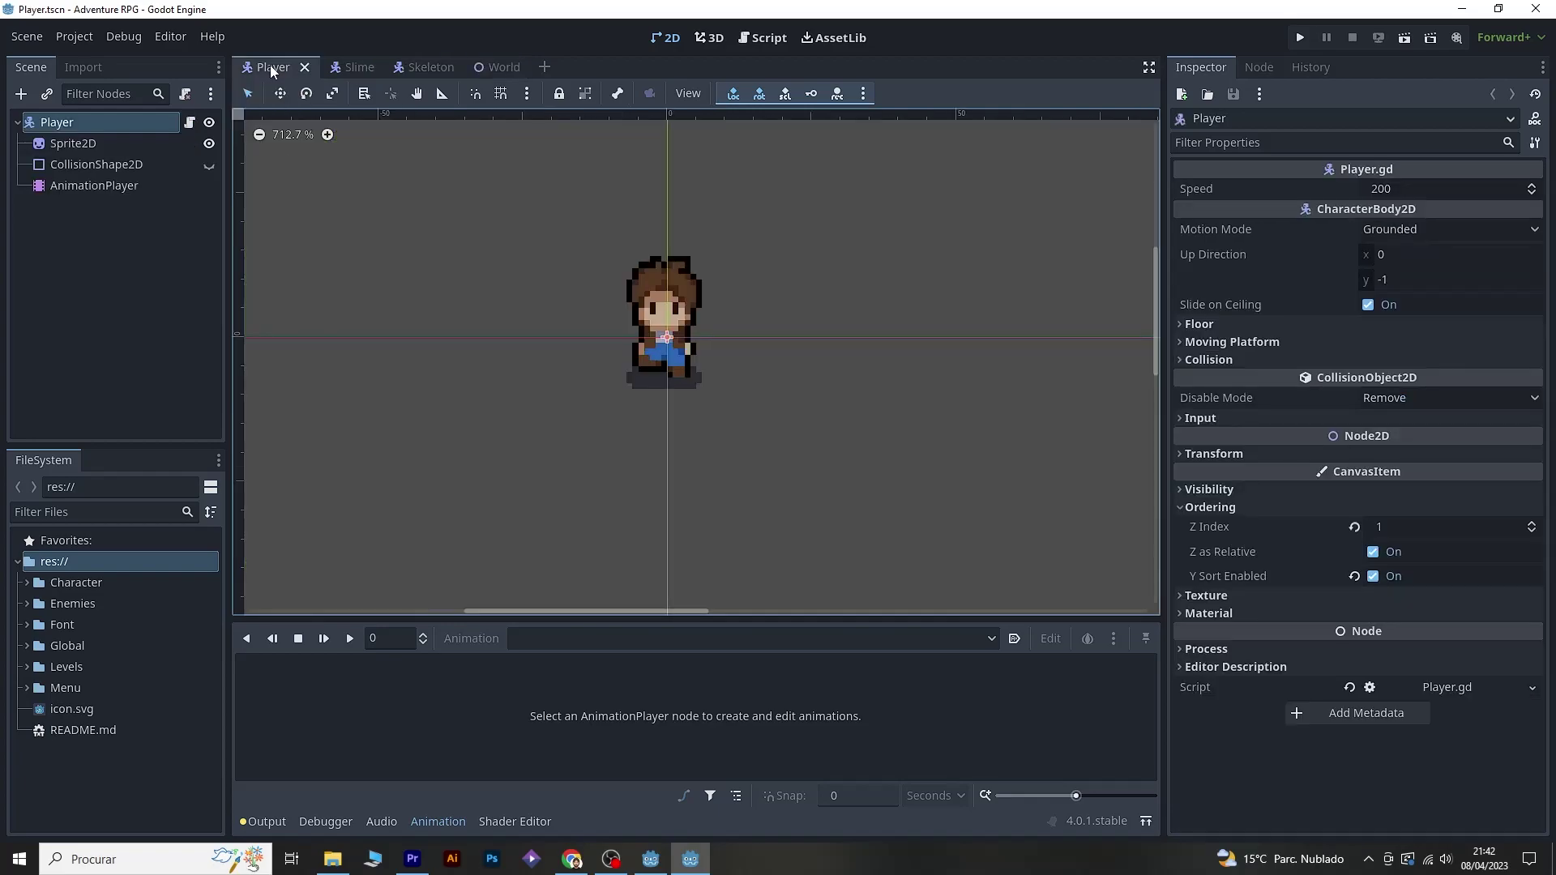
pyautogui.click(120, 261)
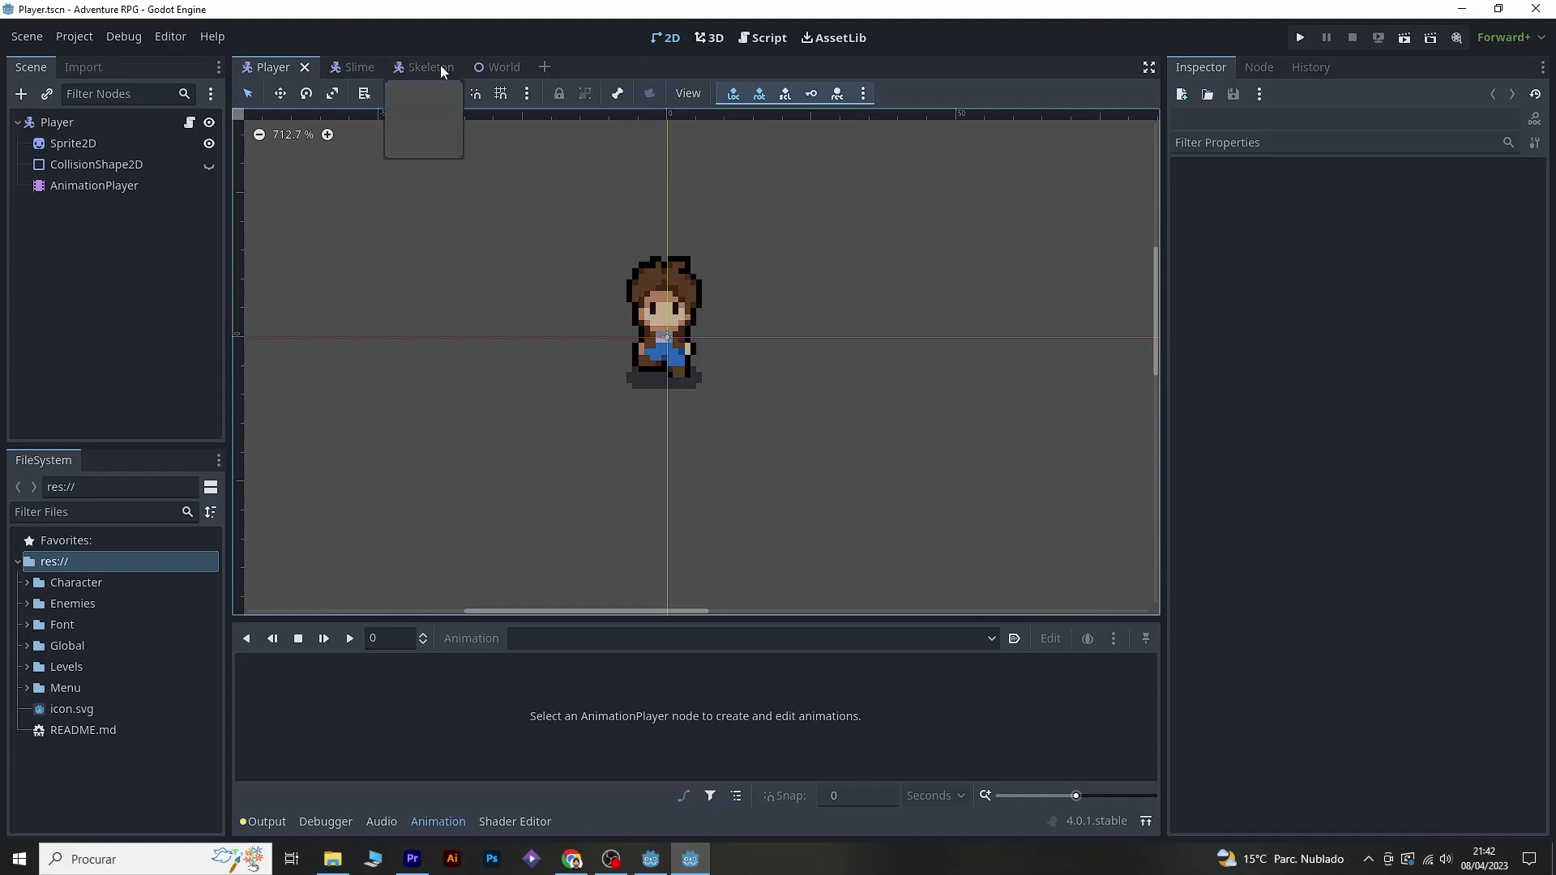
pyautogui.click(493, 66)
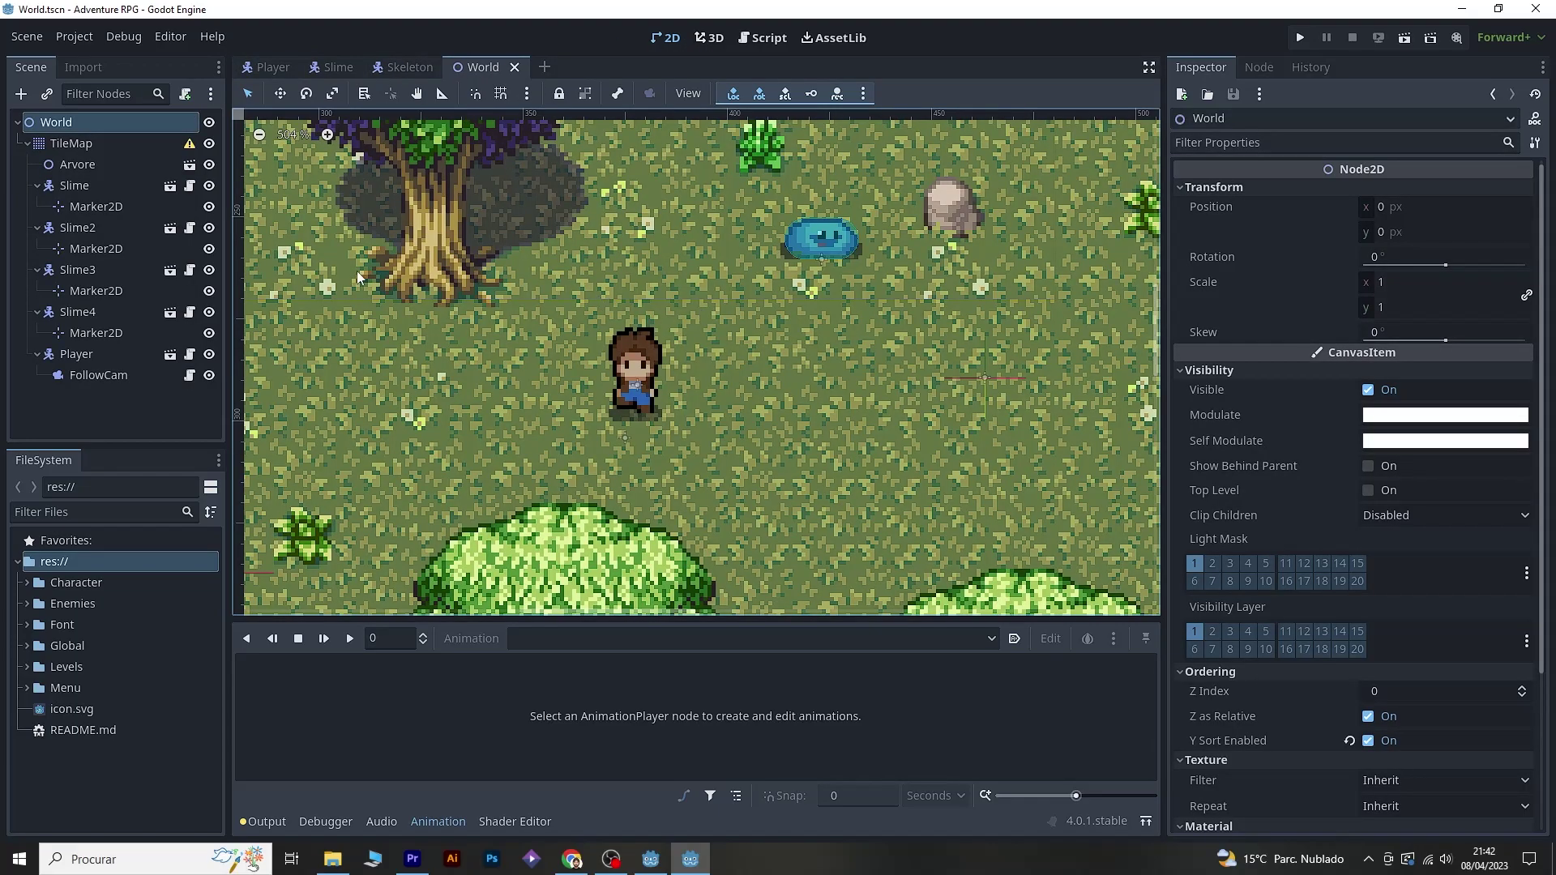
# - Widen the Scene dock, select Player, and zoom the World viewport out
pyautogui.moveTo(232, 284); pyautogui.dragTo(265, 290)
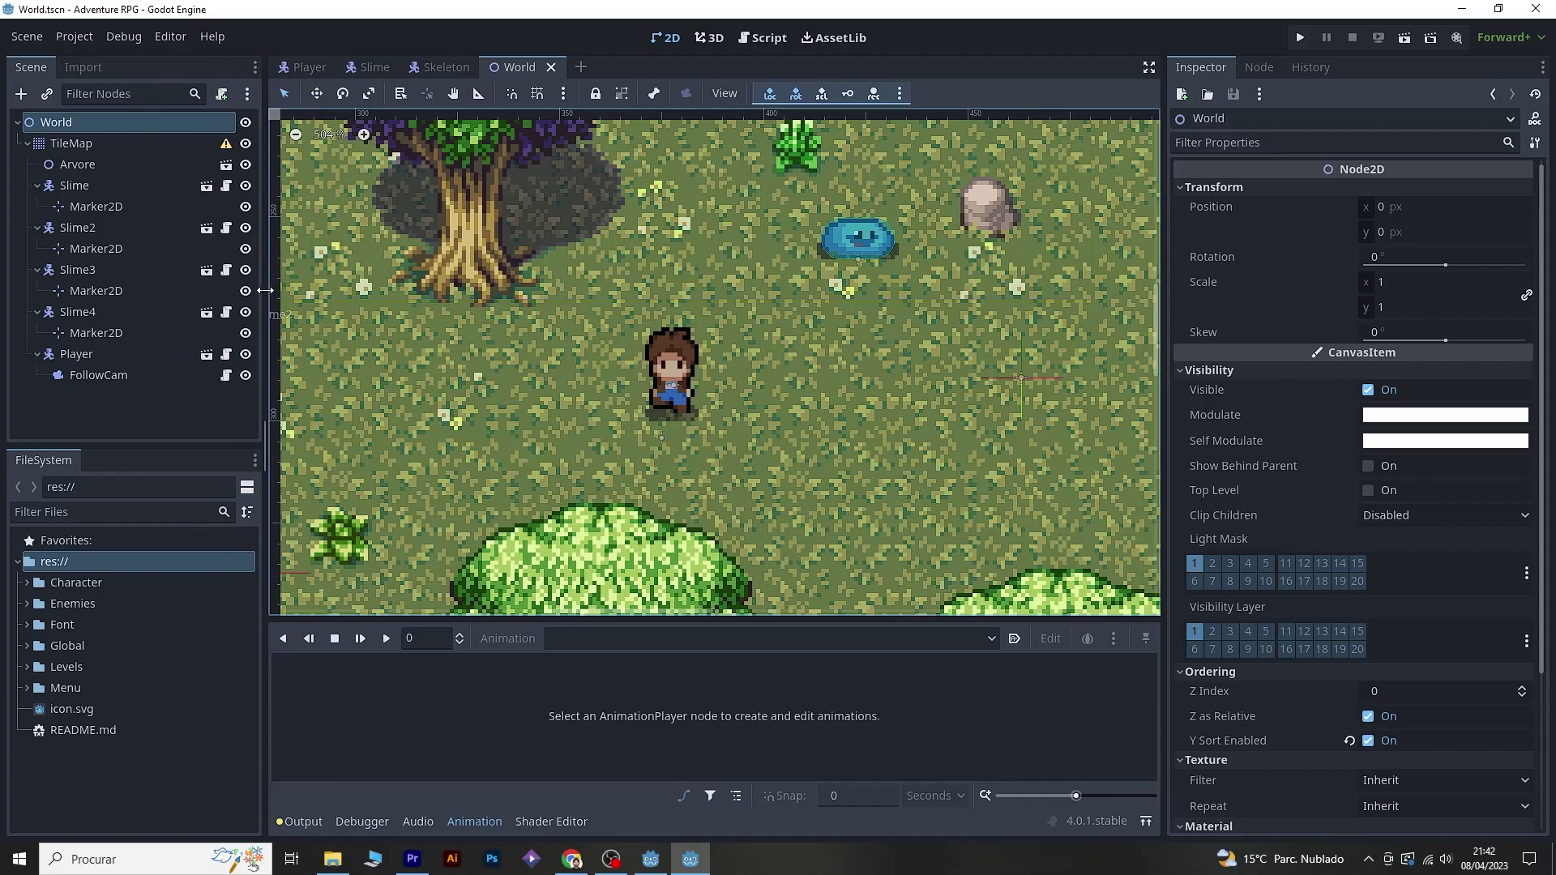
pyautogui.click(84, 357)
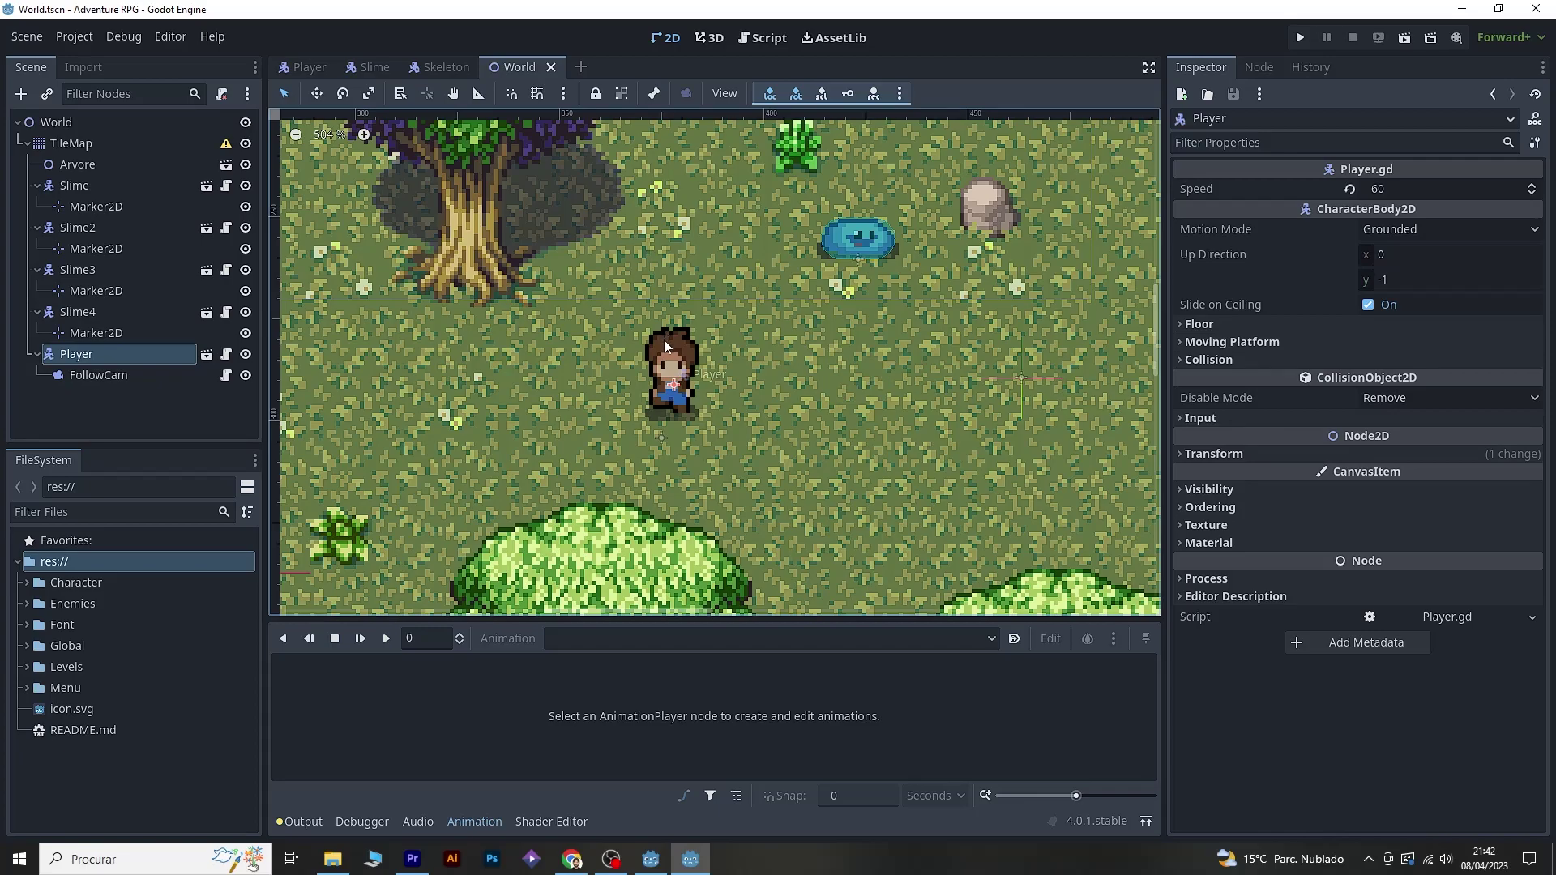
pyautogui.scroll(-2, 664, 338)
pyautogui.scroll(-1, 663, 347)
pyautogui.scroll(-1, 663, 347)
pyautogui.scroll(-1, 663, 347)
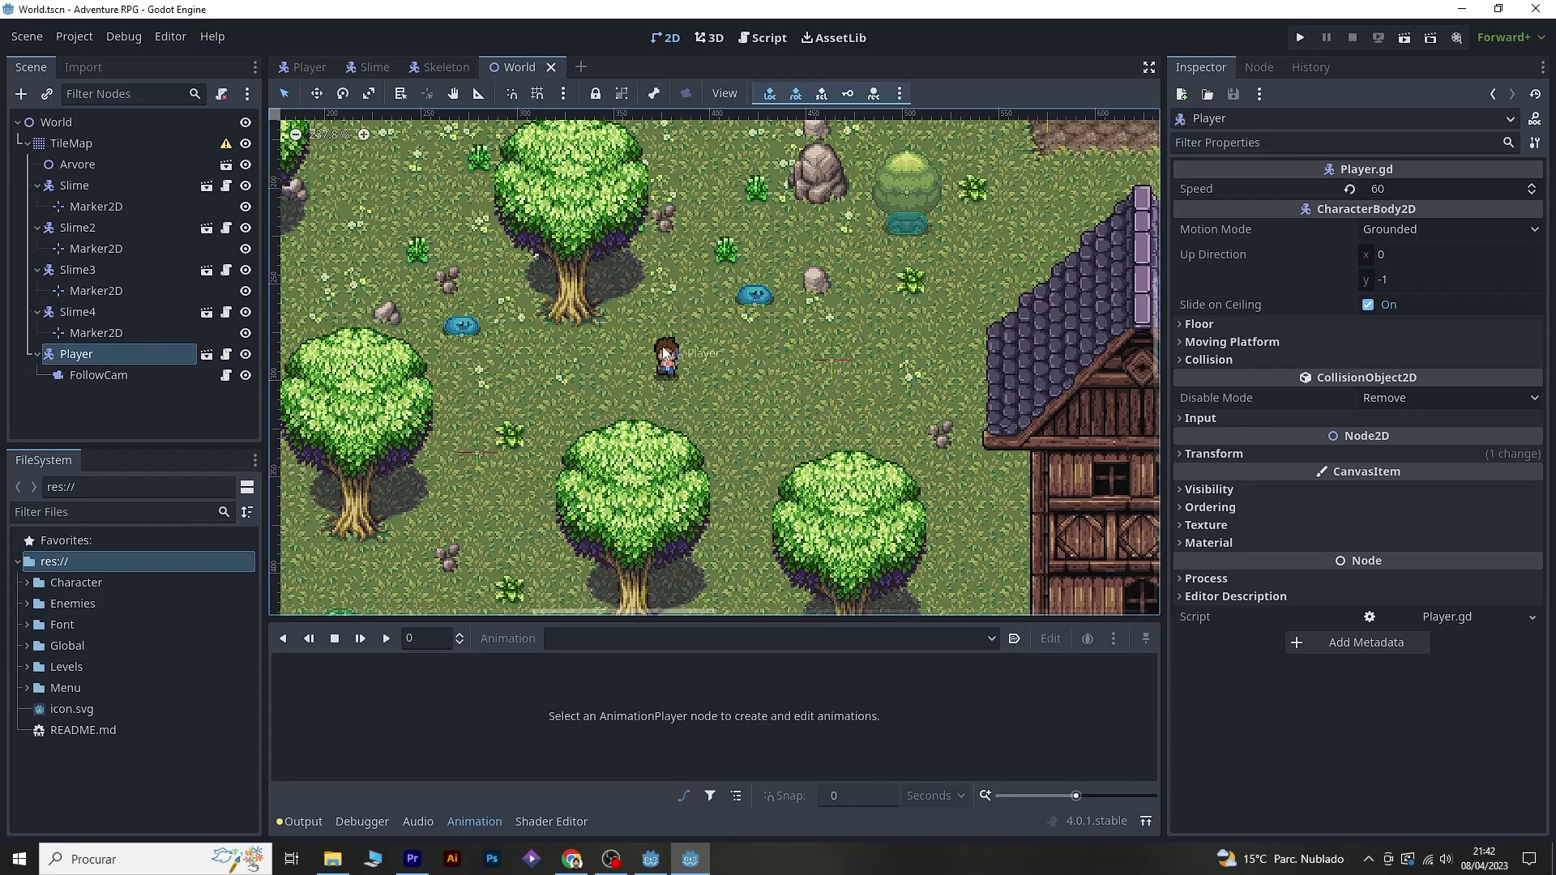
pyautogui.scroll(-1, 663, 351)
pyautogui.scroll(-1, 664, 354)
# - Pan the map to reveal the house and forest, clear the selection, and bring up Create New Node
pyautogui.moveTo(807, 429); pyautogui.dragTo(693, 329, button='middle')
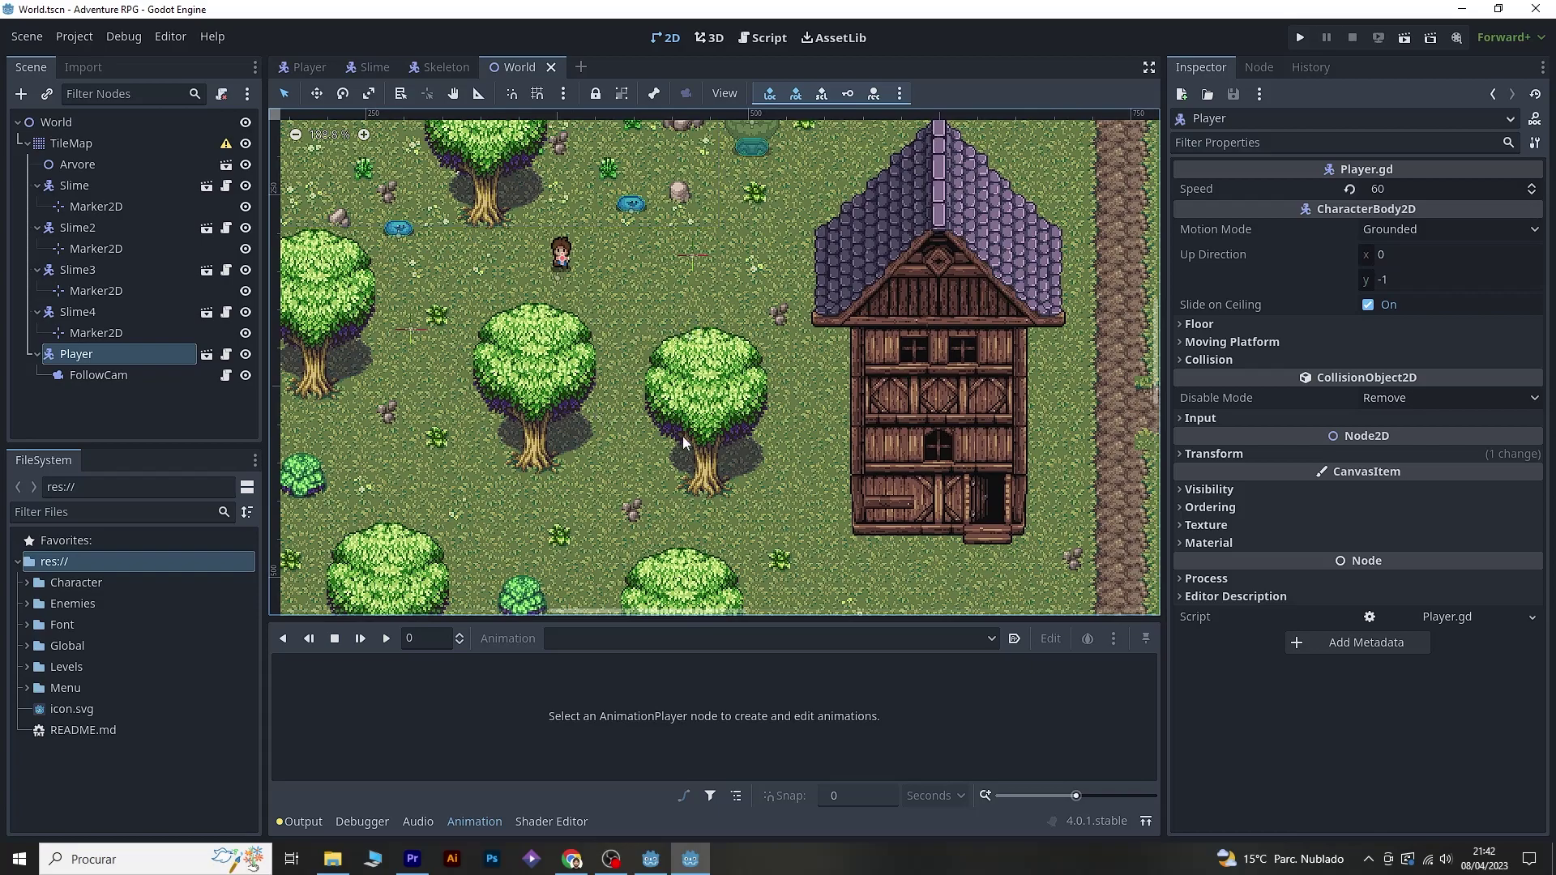
pyautogui.click(561, 374)
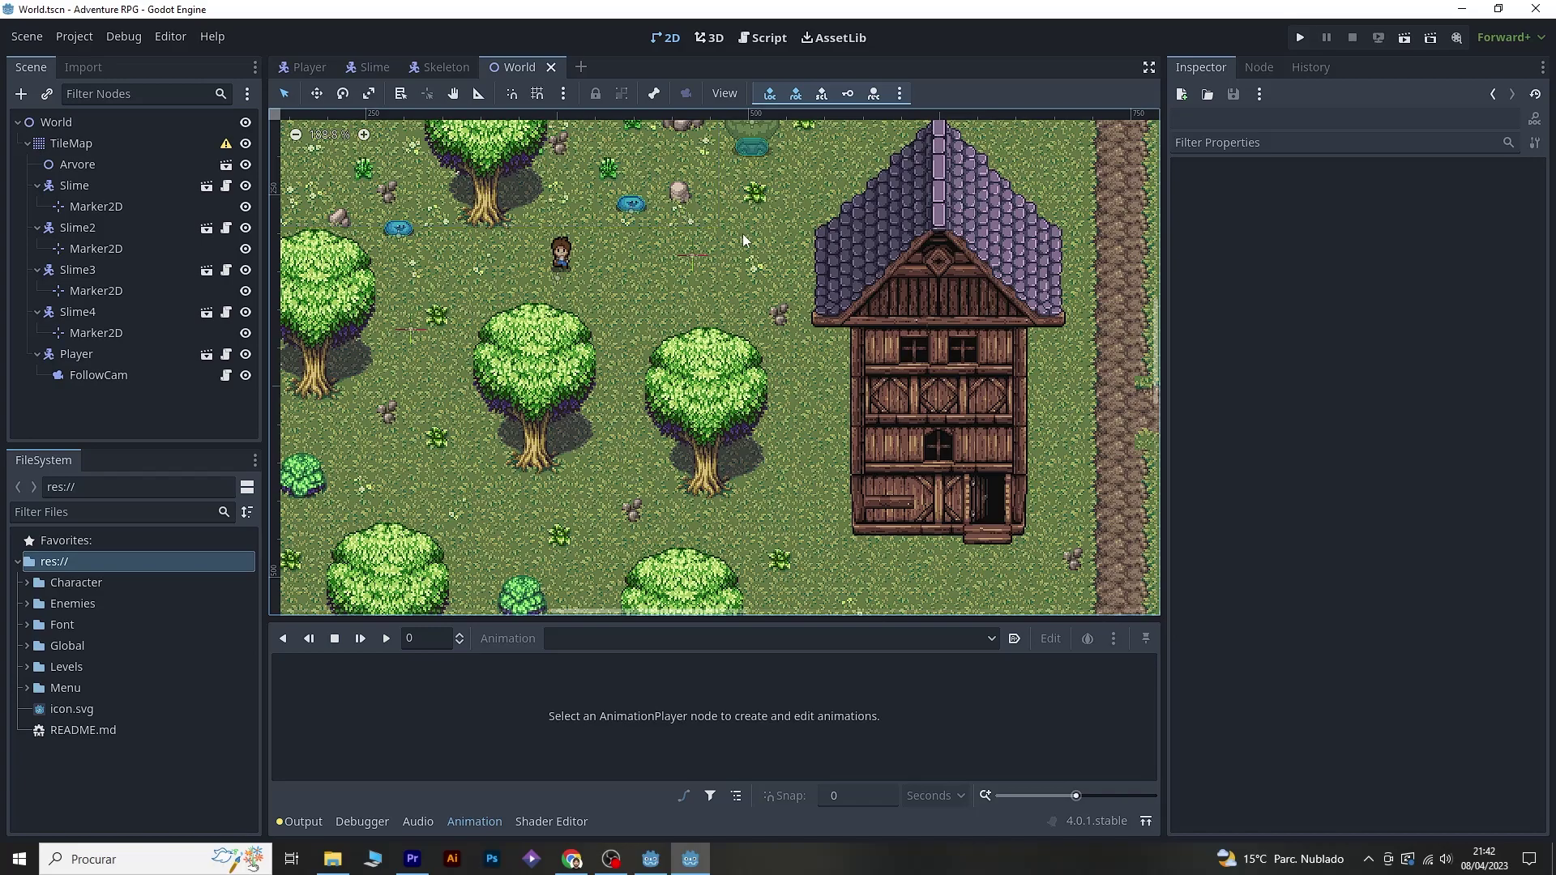
pyautogui.moveTo(740, 234); pyautogui.dragTo(729, 296, button='middle')
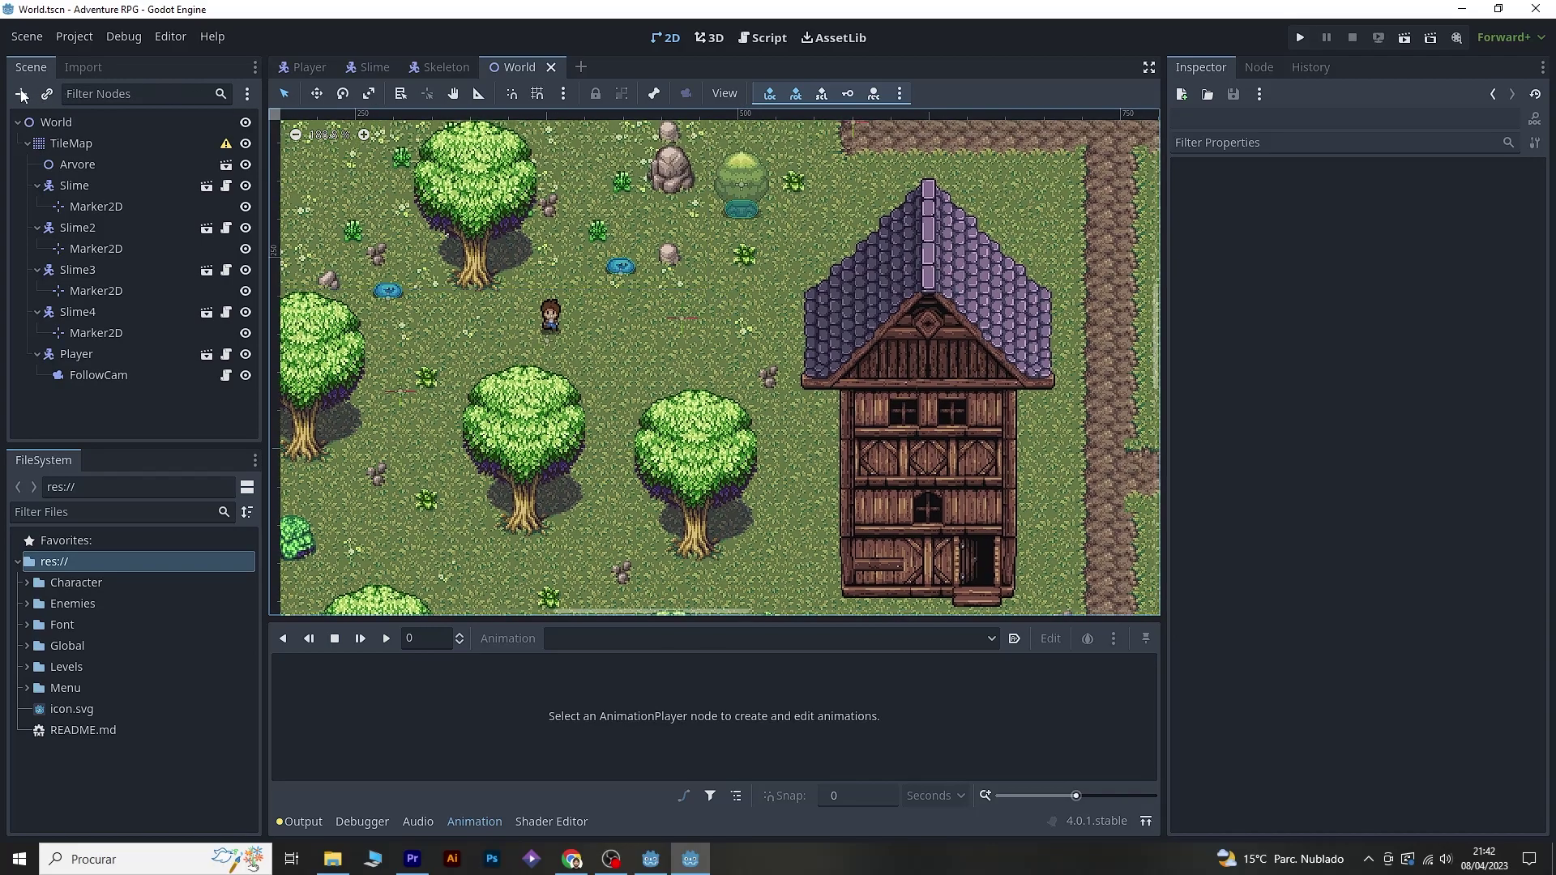
pyautogui.click(21, 93)
pyautogui.click(21, 94)
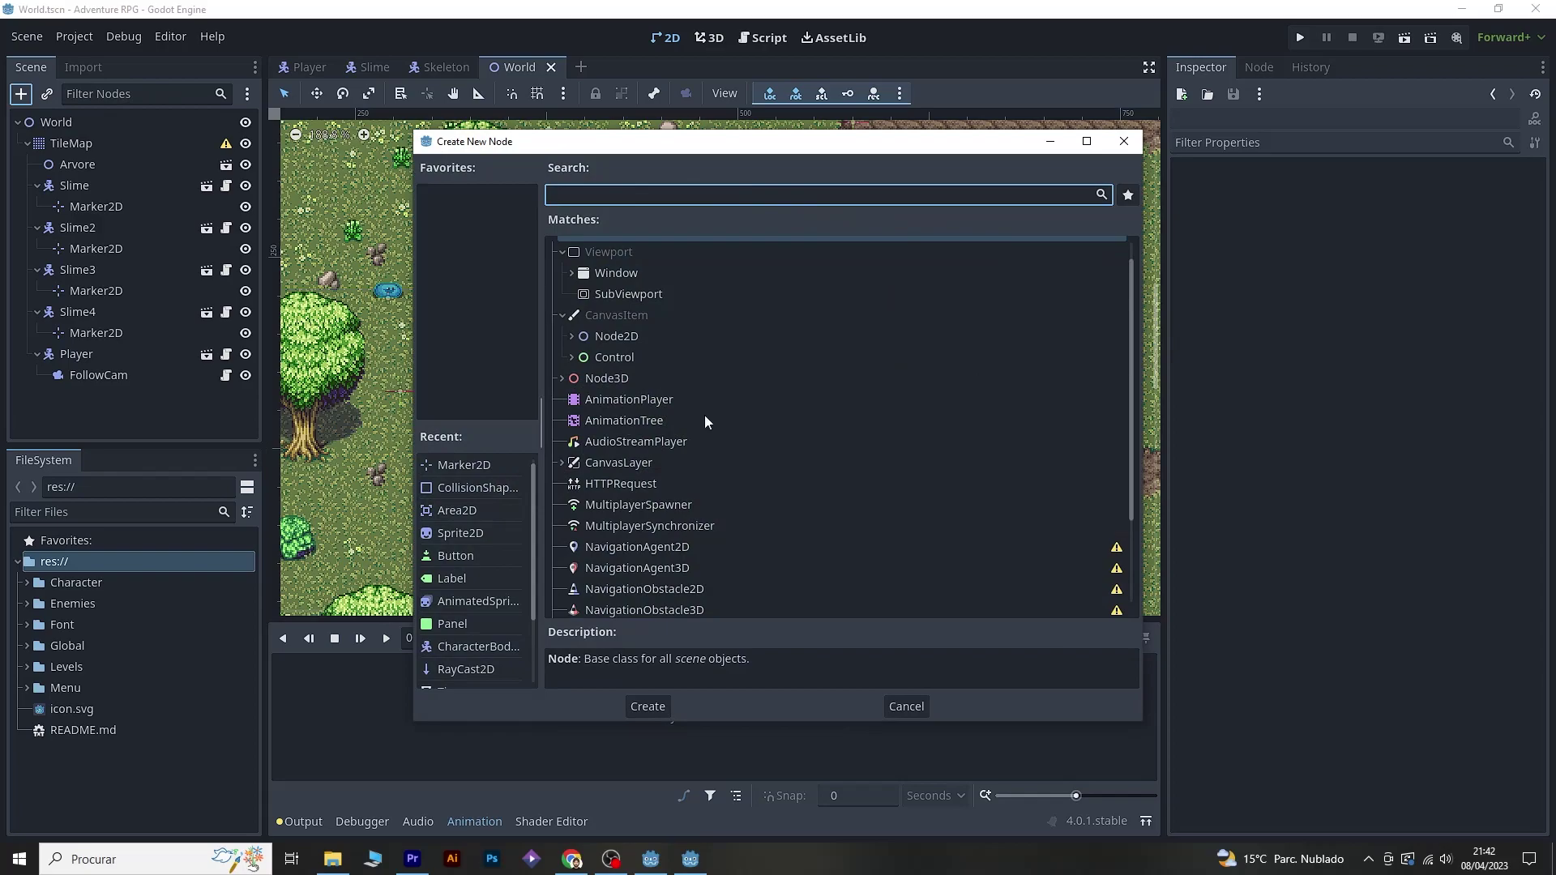
pyautogui.moveTo(1135, 358); pyautogui.dragTo(1134, 340)
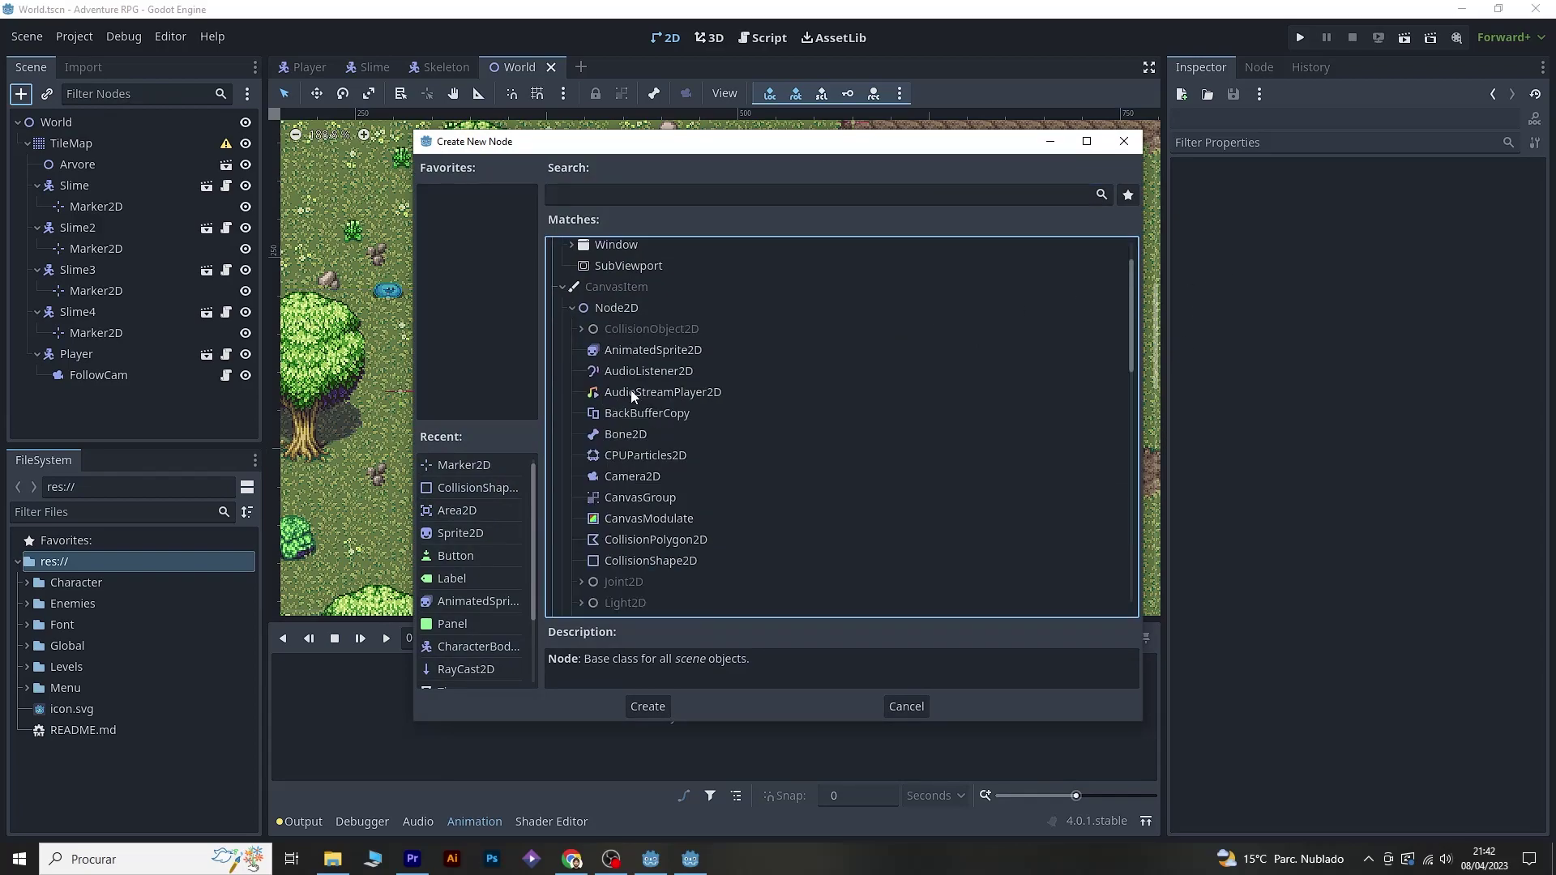
pyautogui.scroll(-3, 631, 391)
pyautogui.scroll(-2, 631, 391)
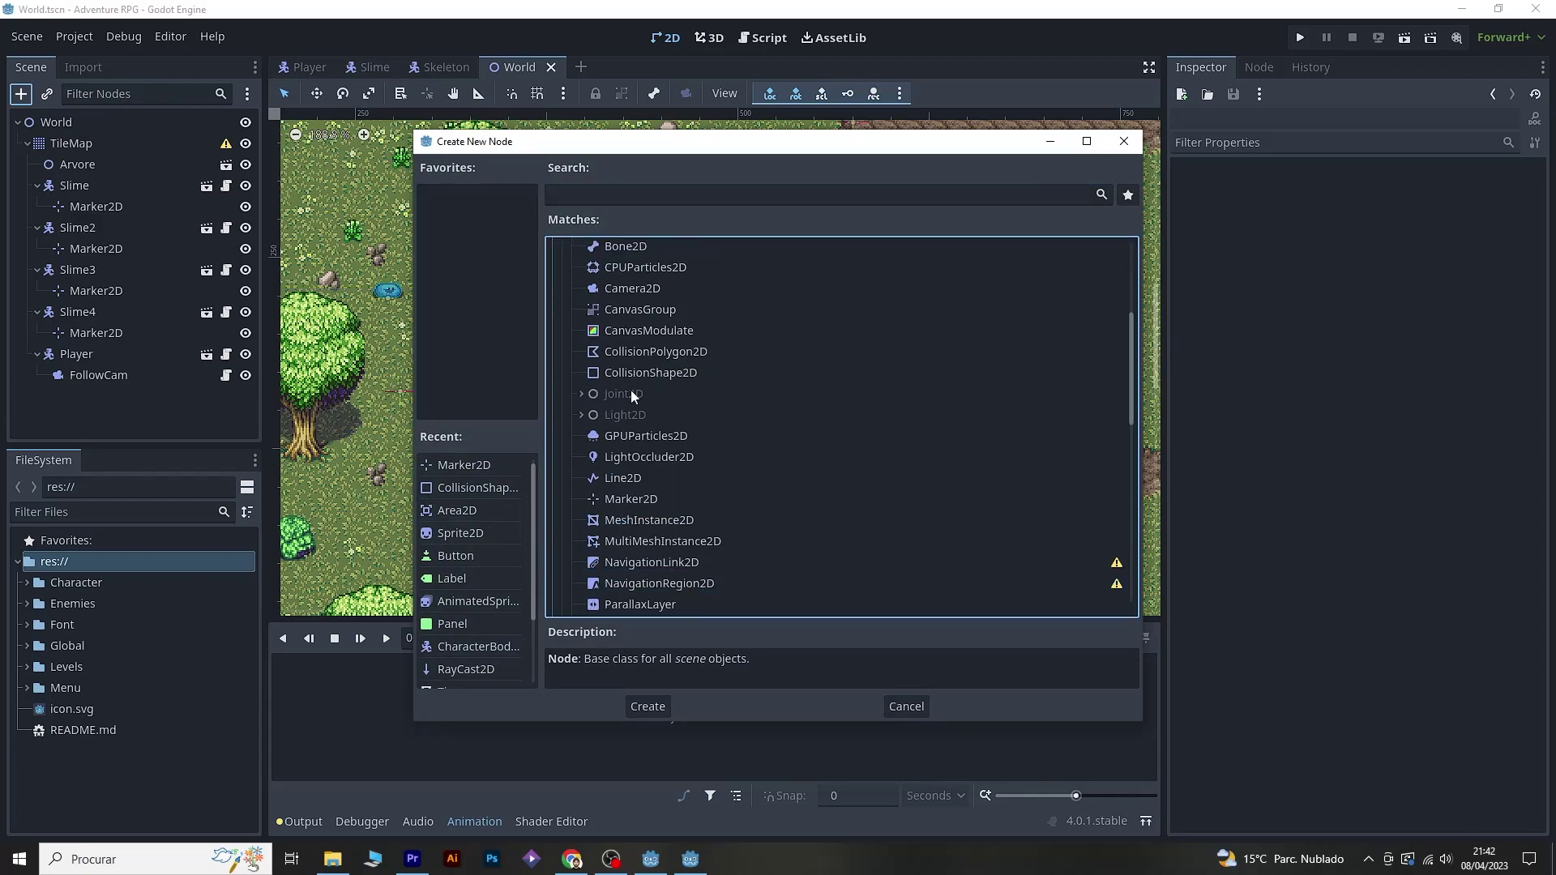
pyautogui.scroll(-2, 663, 397)
pyautogui.scroll(-2, 663, 399)
pyautogui.scroll(4, 663, 399)
pyautogui.scroll(2, 663, 399)
pyautogui.scroll(2, 663, 397)
pyautogui.scroll(1, 666, 368)
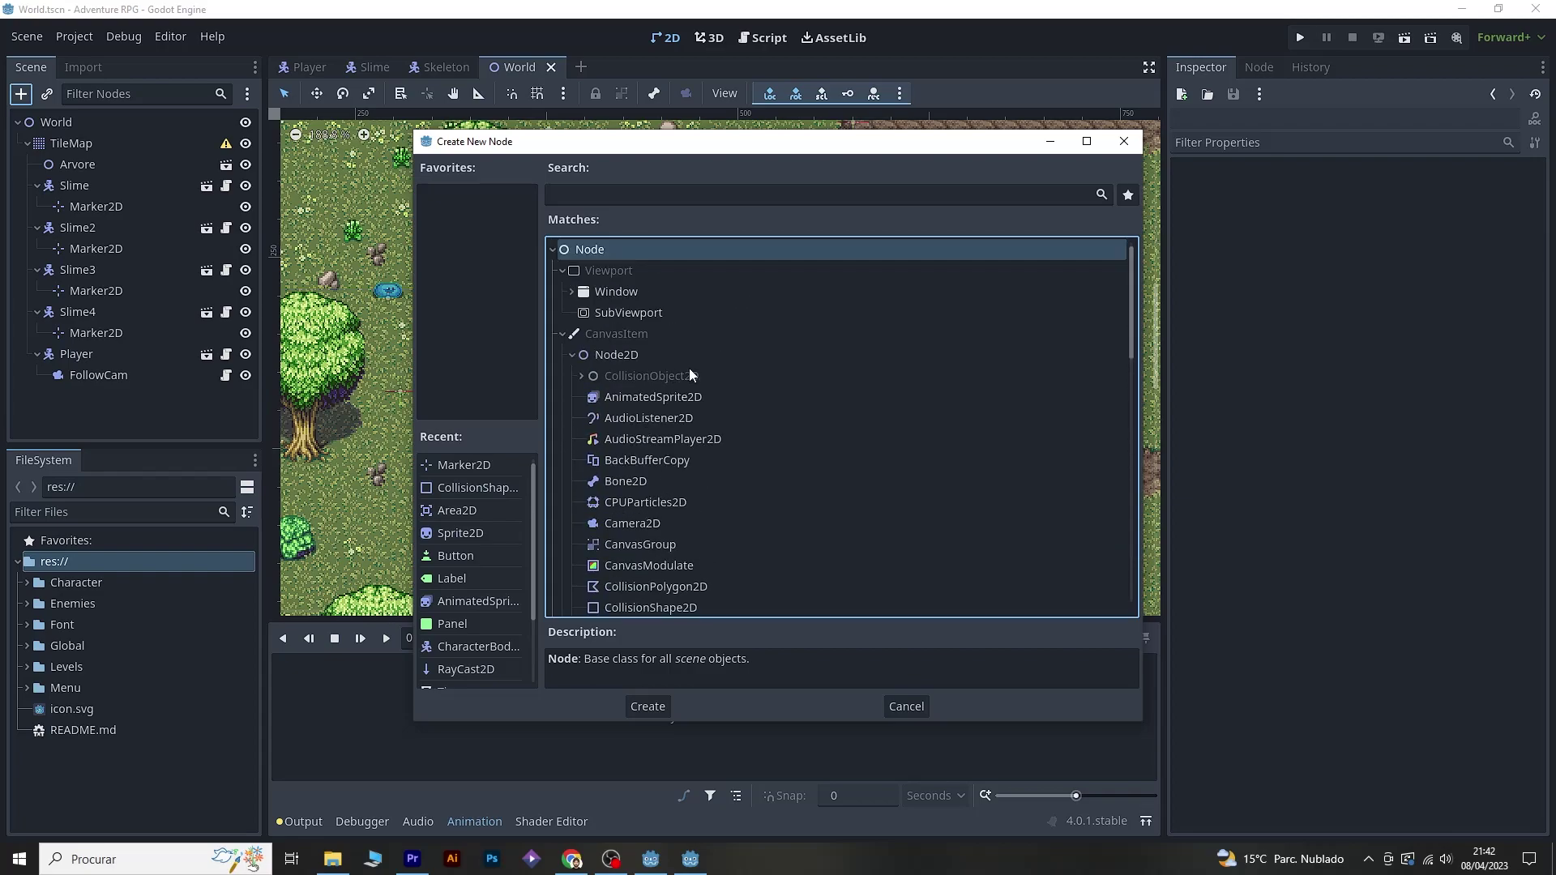
pyautogui.click(674, 401)
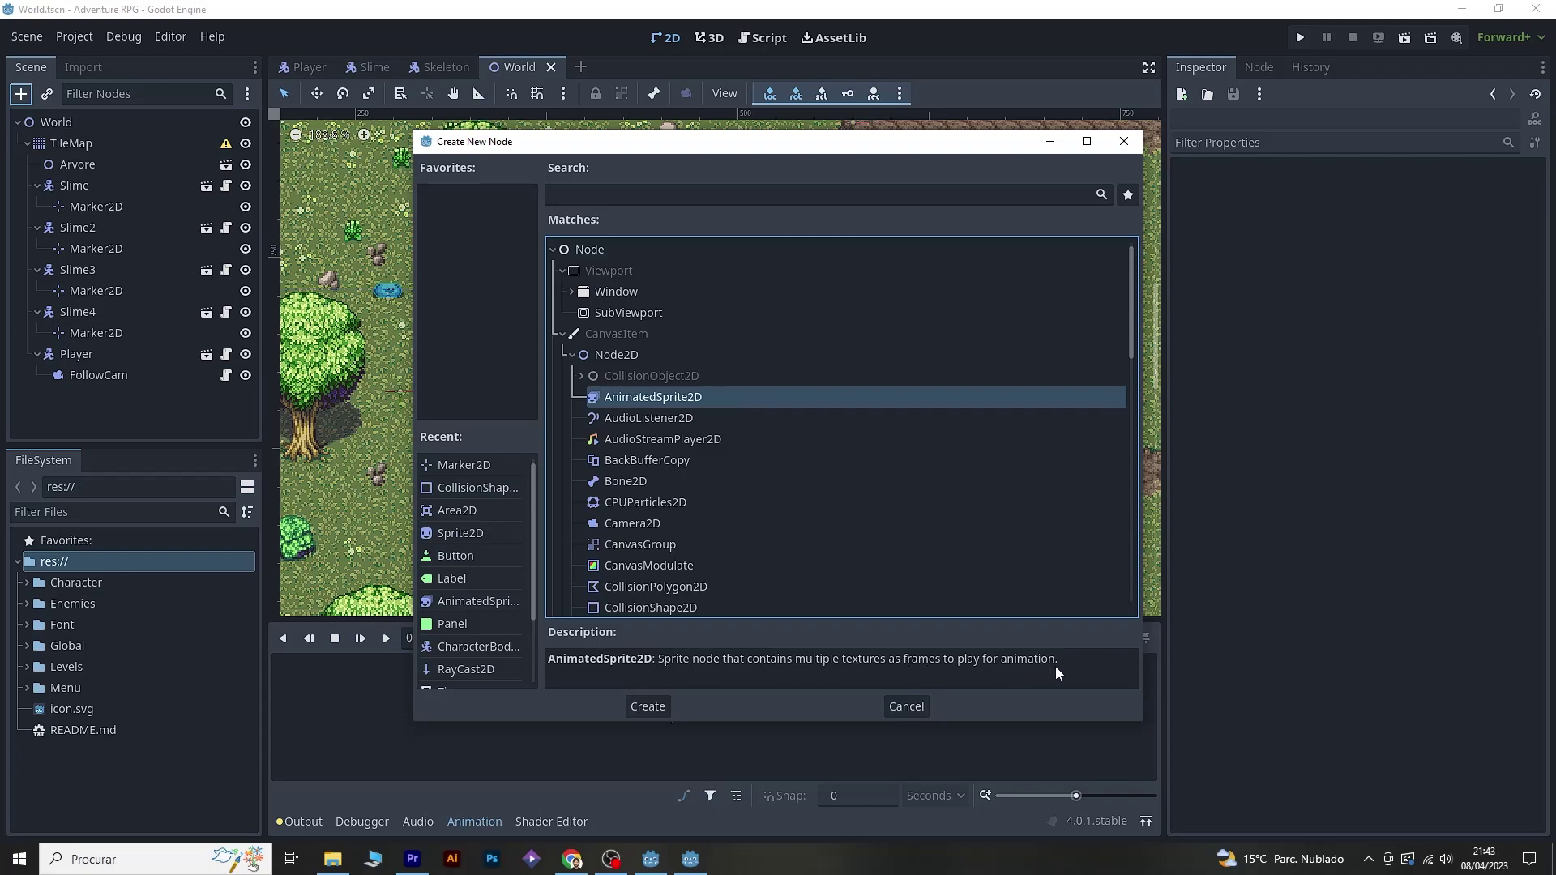
pyautogui.scroll(-2, 644, 411)
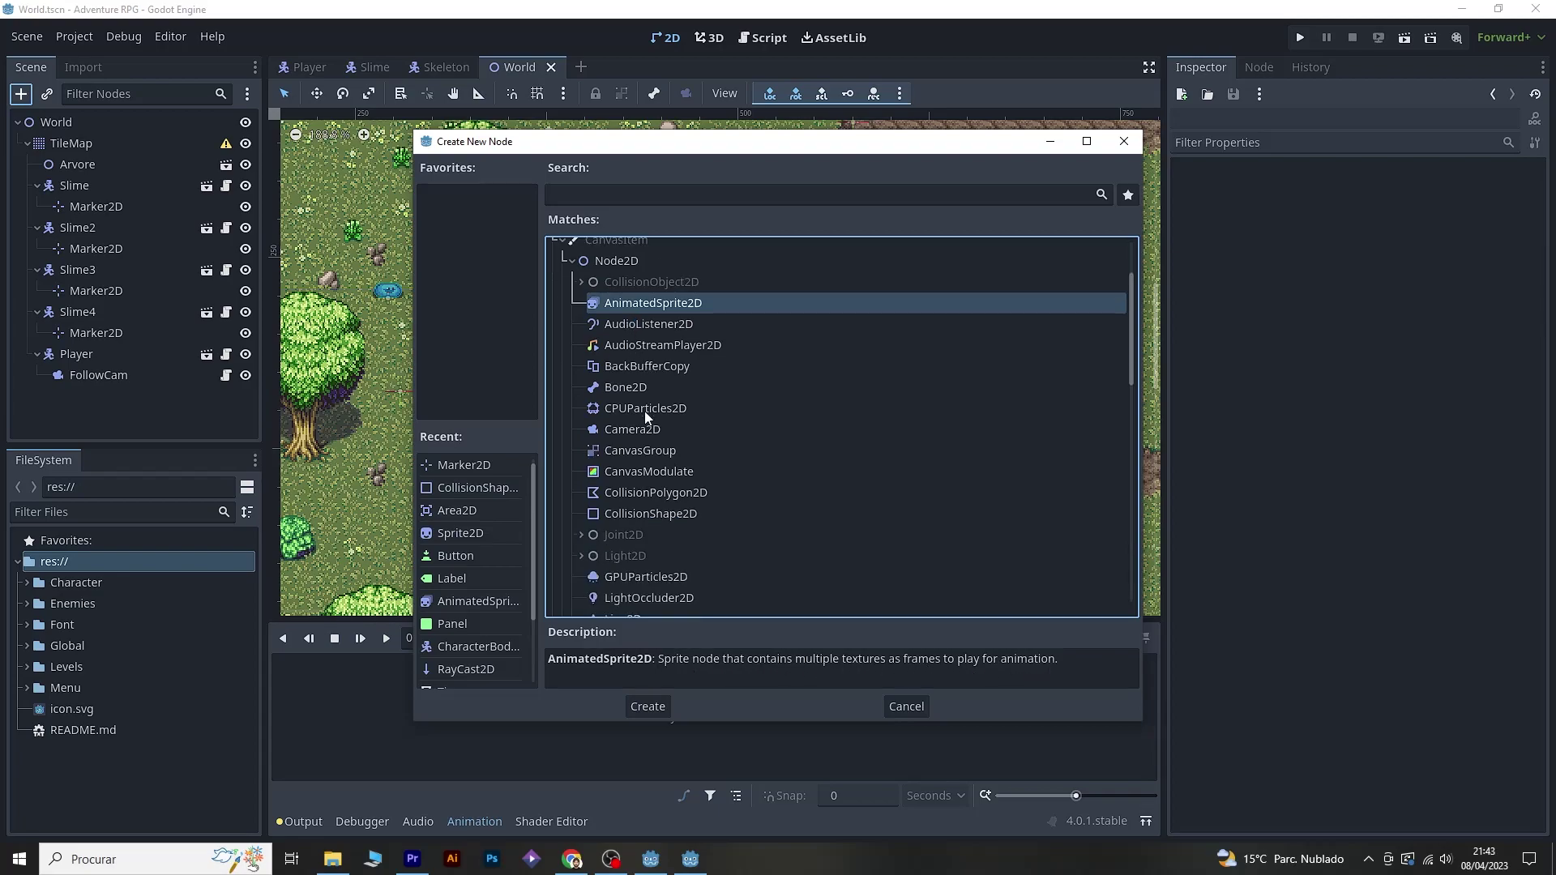
pyautogui.scroll(-1, 665, 415)
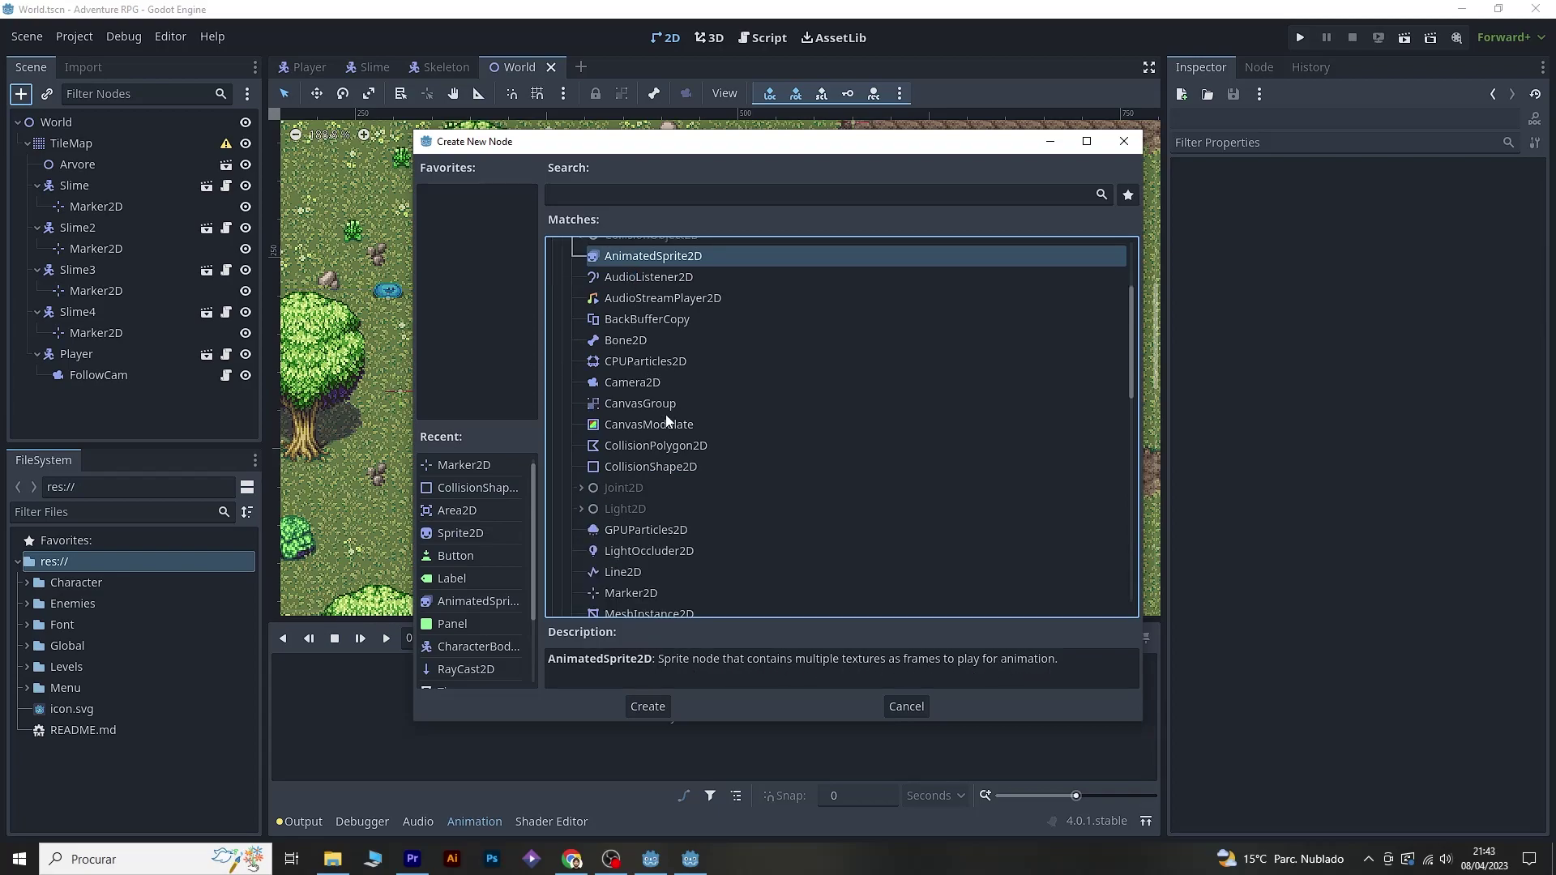
pyautogui.click(904, 706)
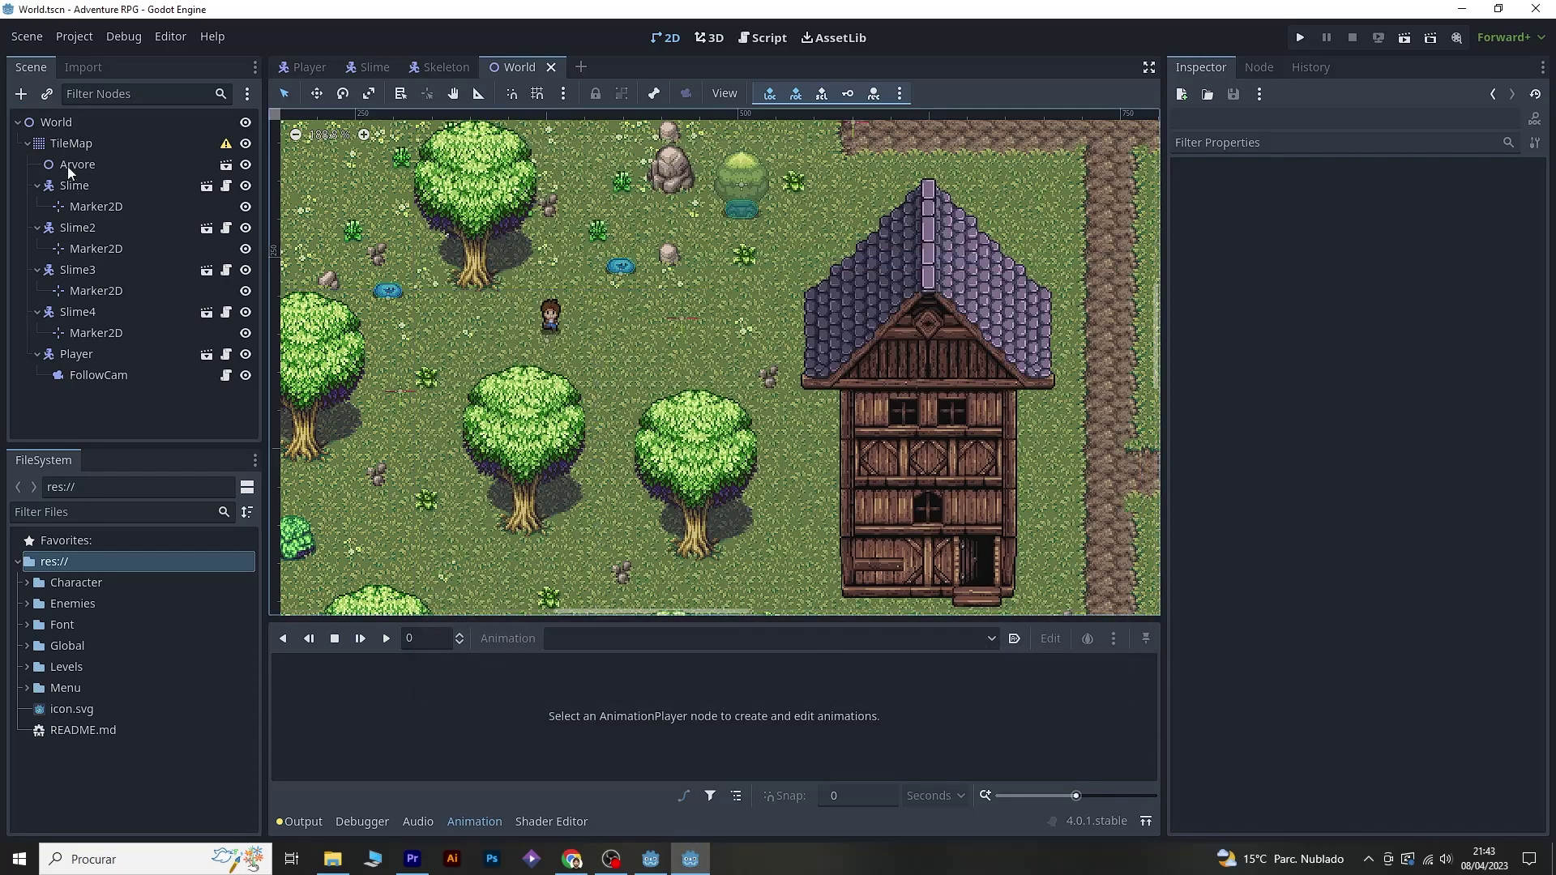
pyautogui.click(55, 124)
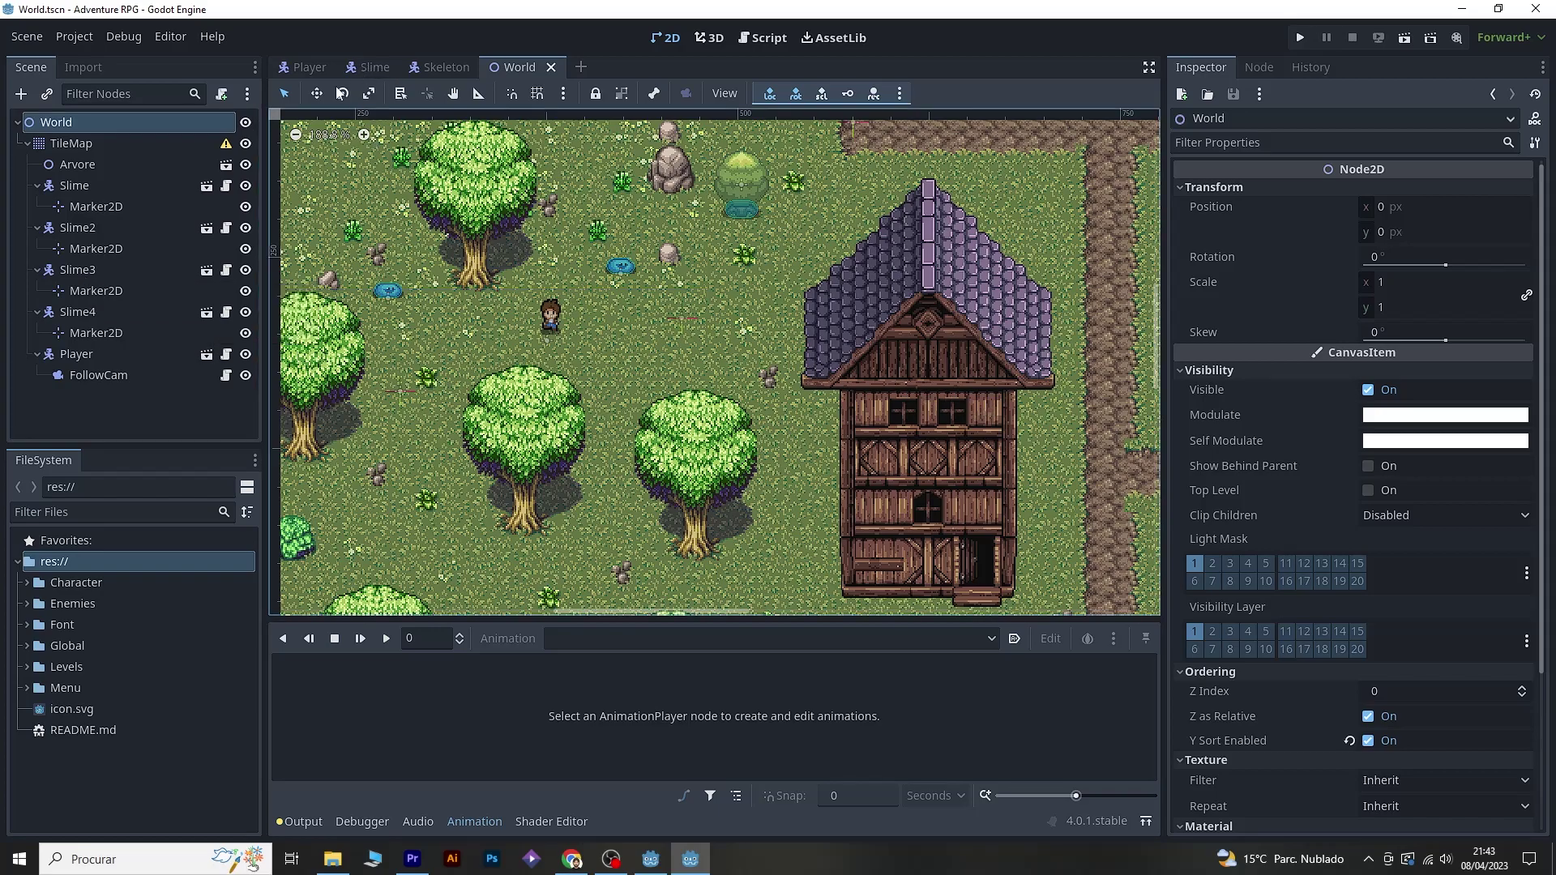
pyautogui.click(24, 94)
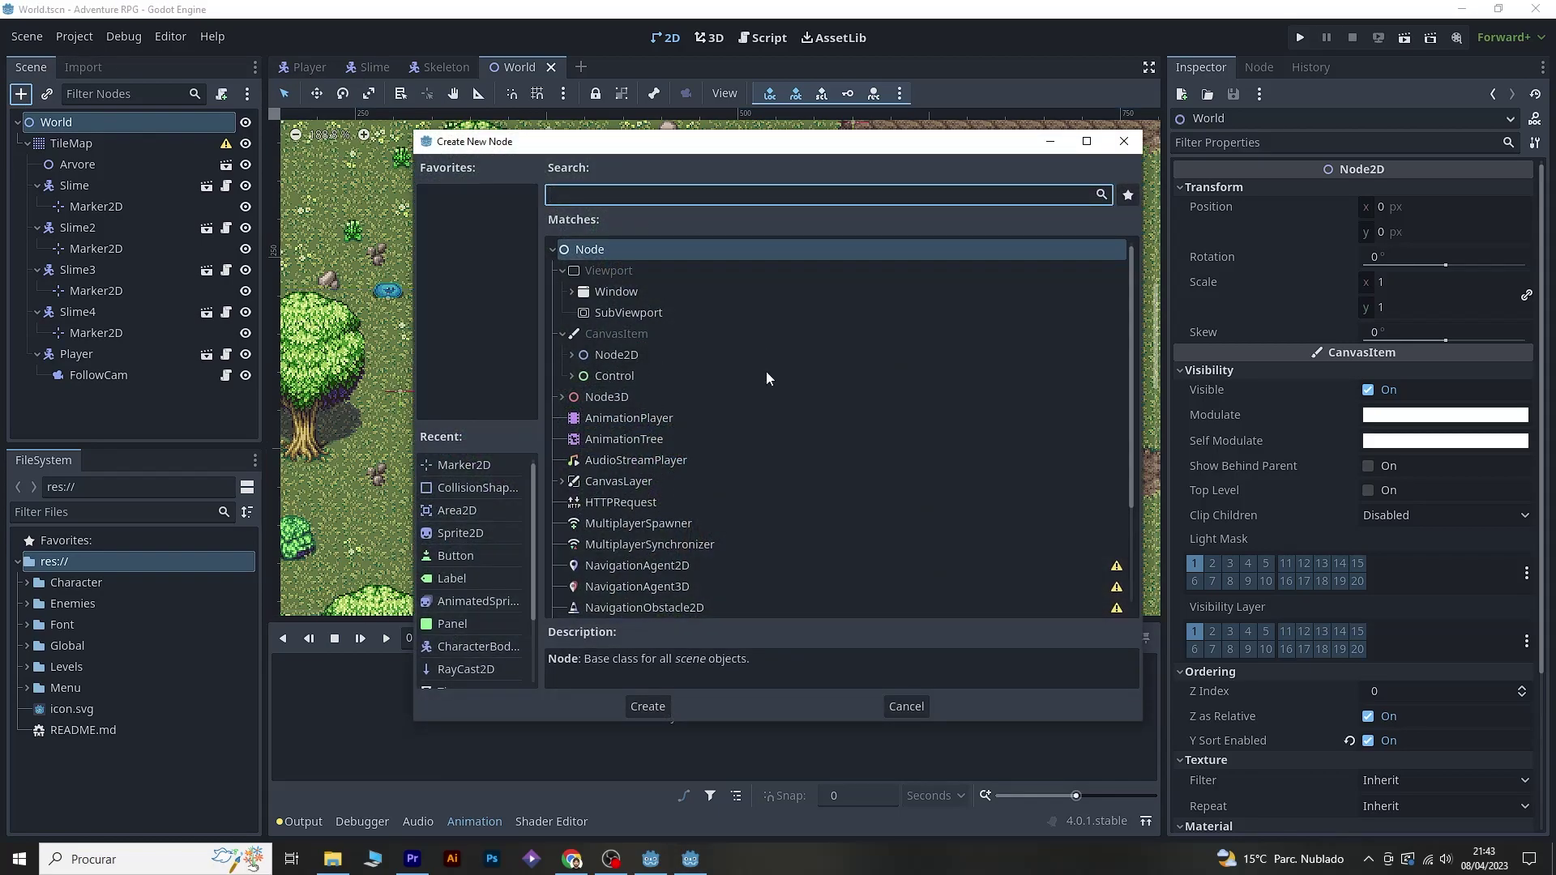
pyautogui.click(605, 357)
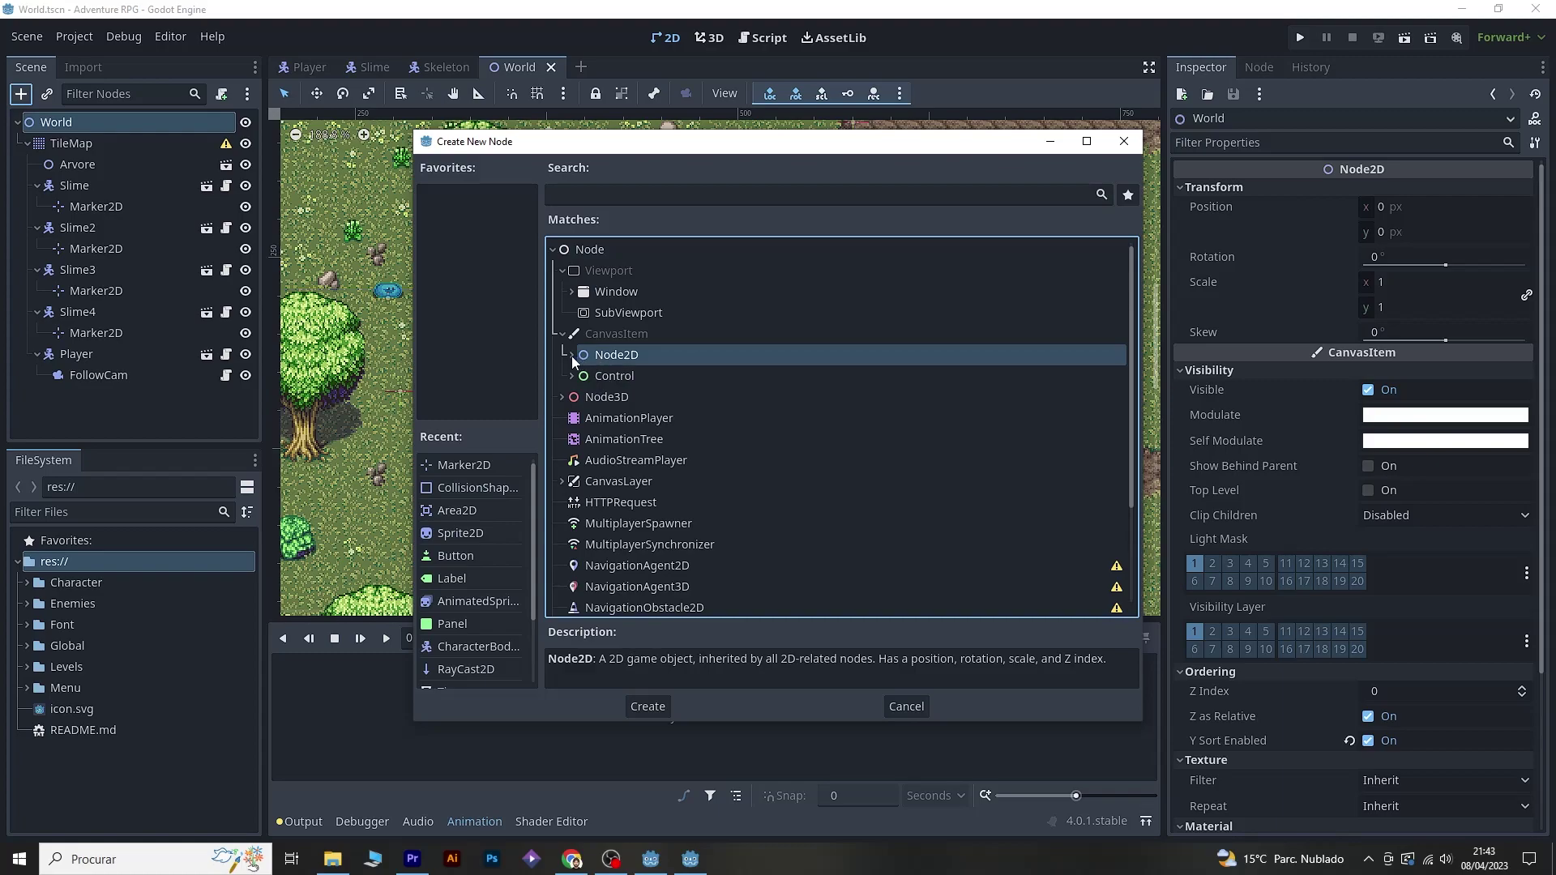
pyautogui.click(571, 357)
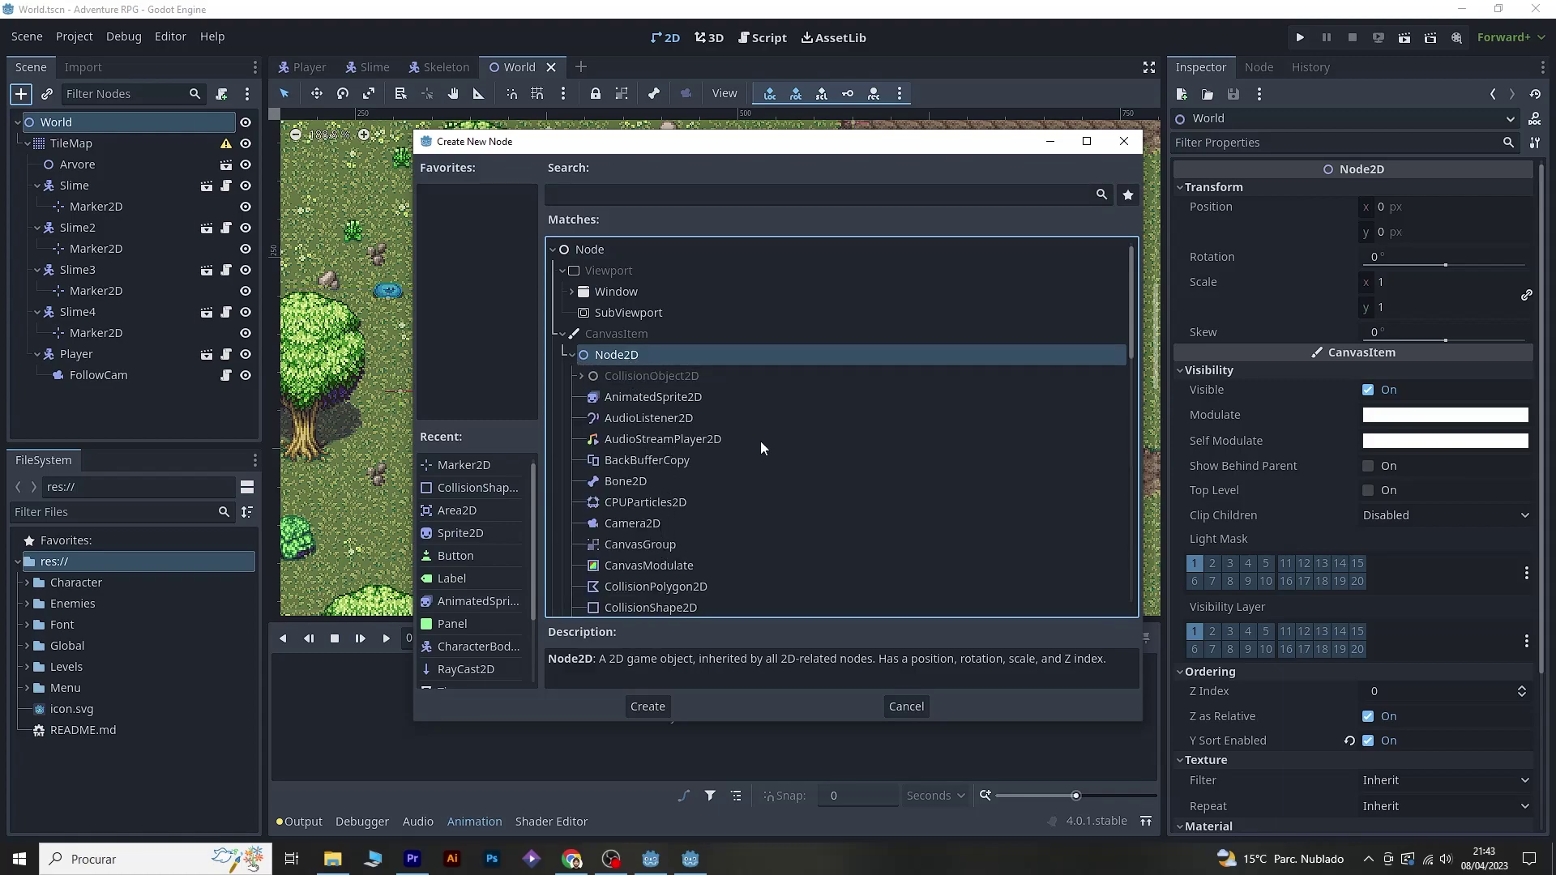
pyautogui.scroll(-2, 761, 441)
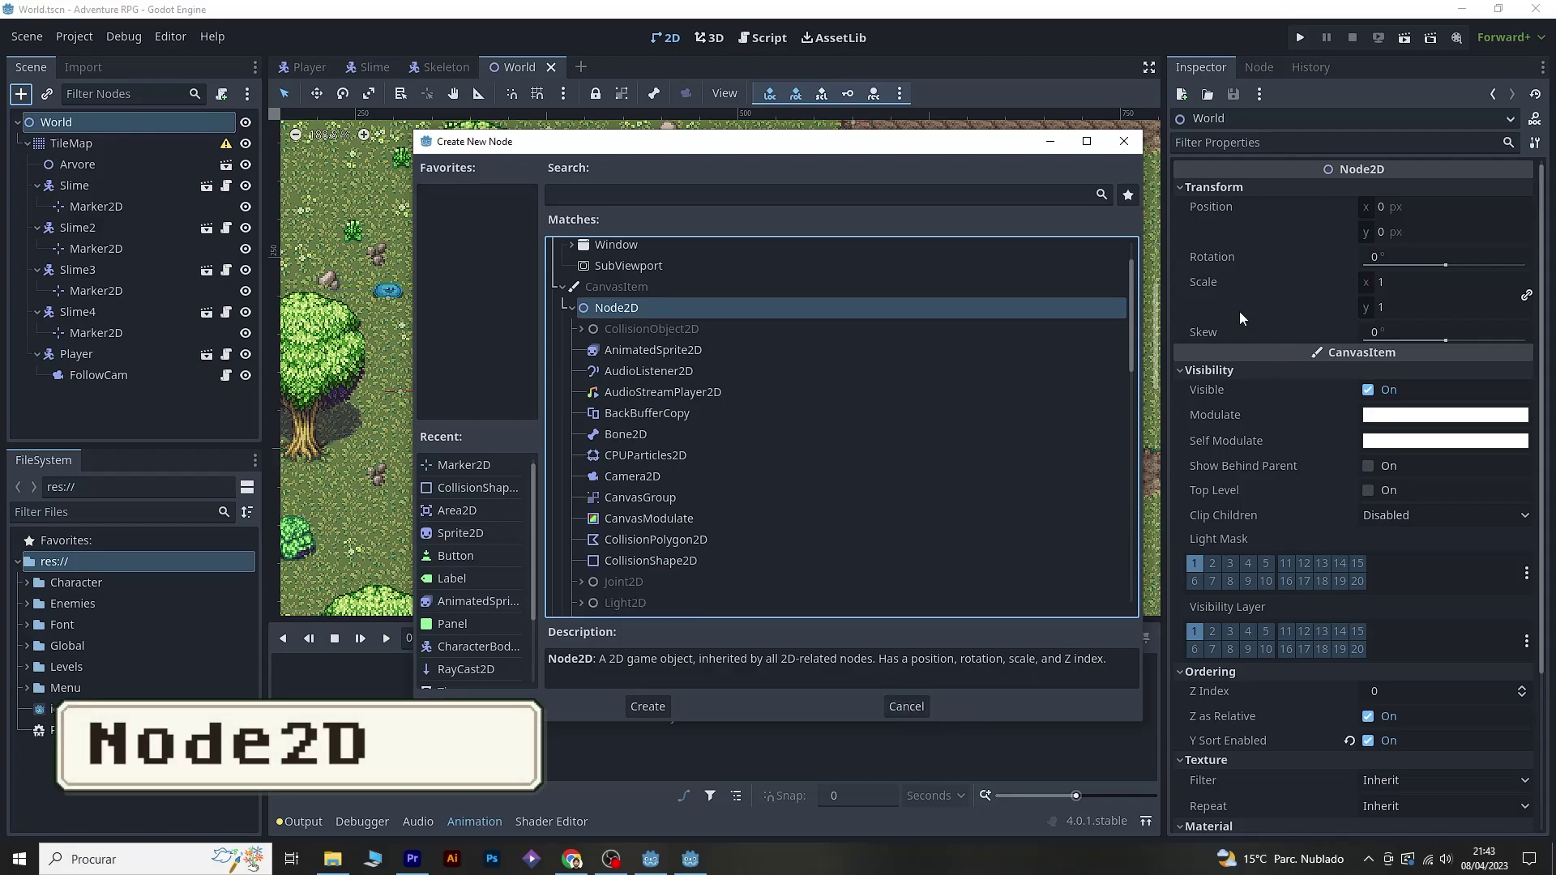
pyautogui.click(926, 704)
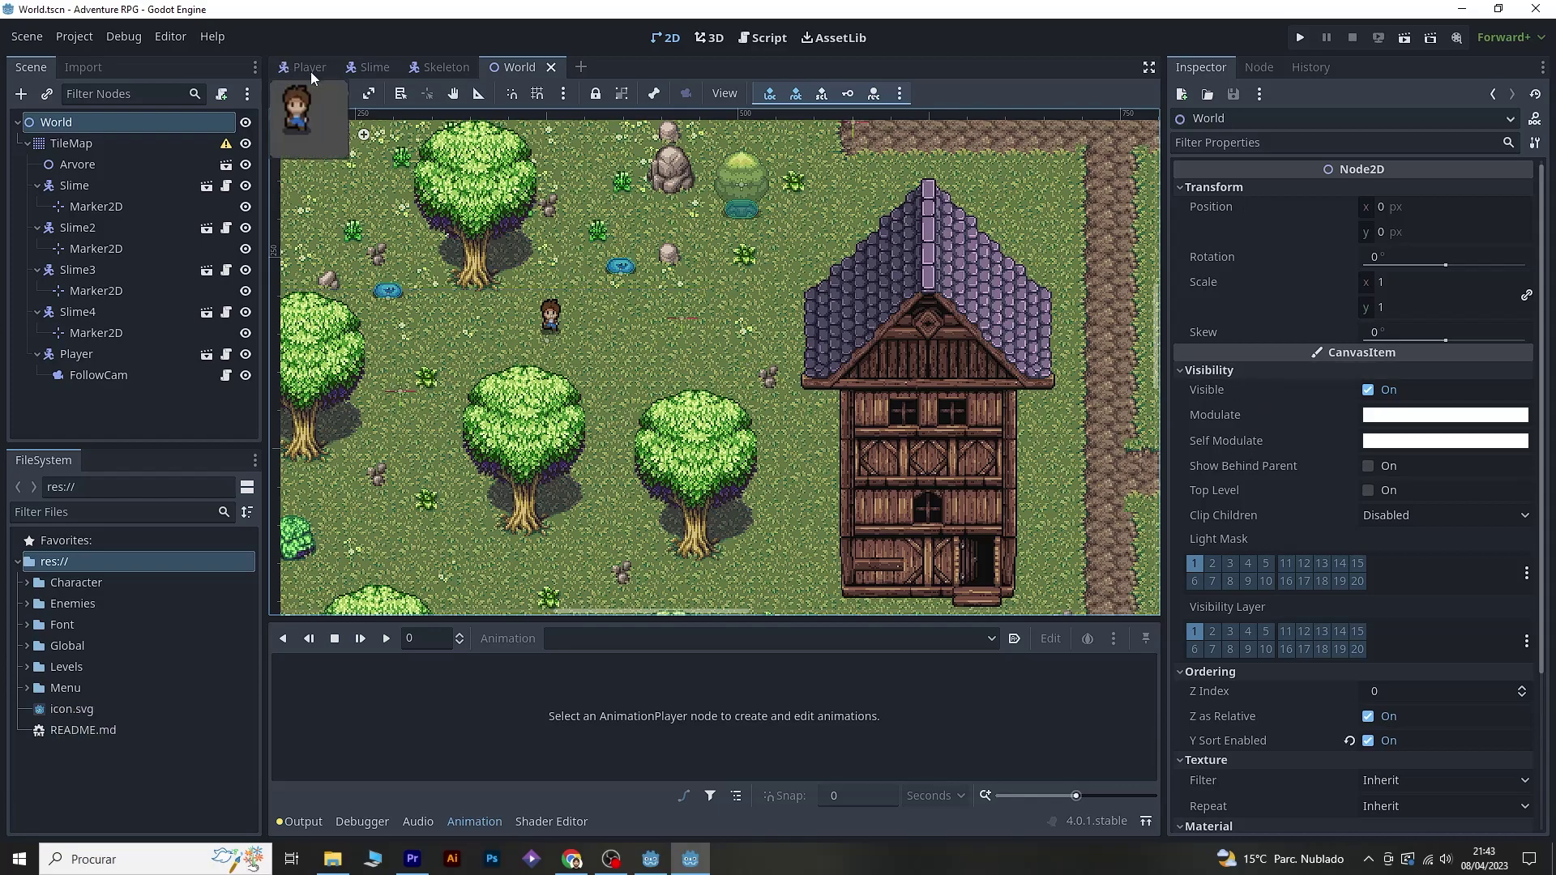
pyautogui.click(21, 93)
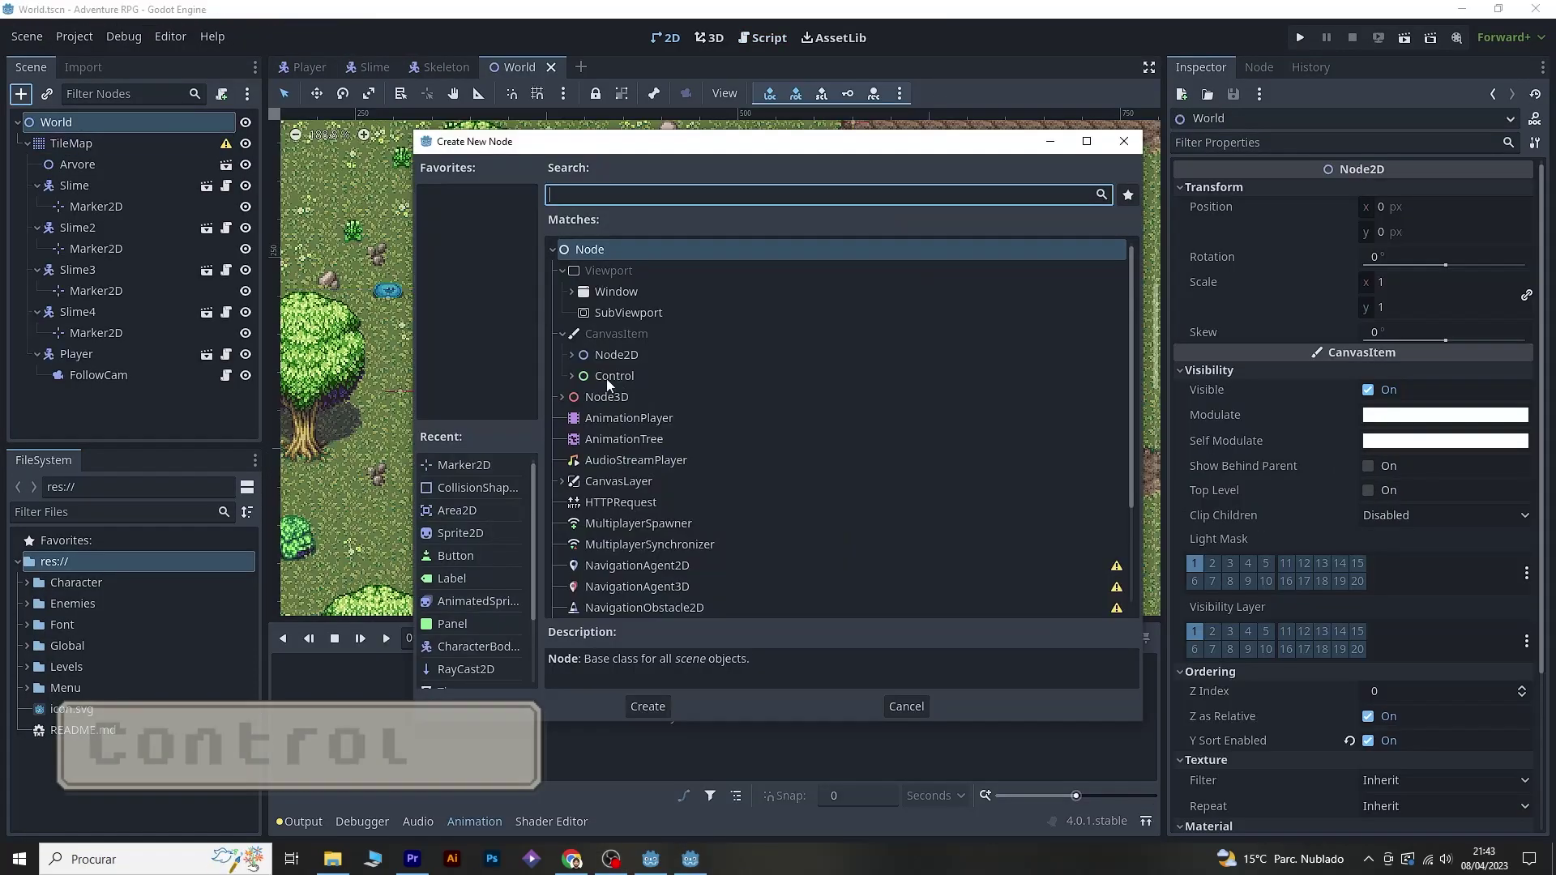
pyautogui.click(606, 378)
pyautogui.click(574, 378)
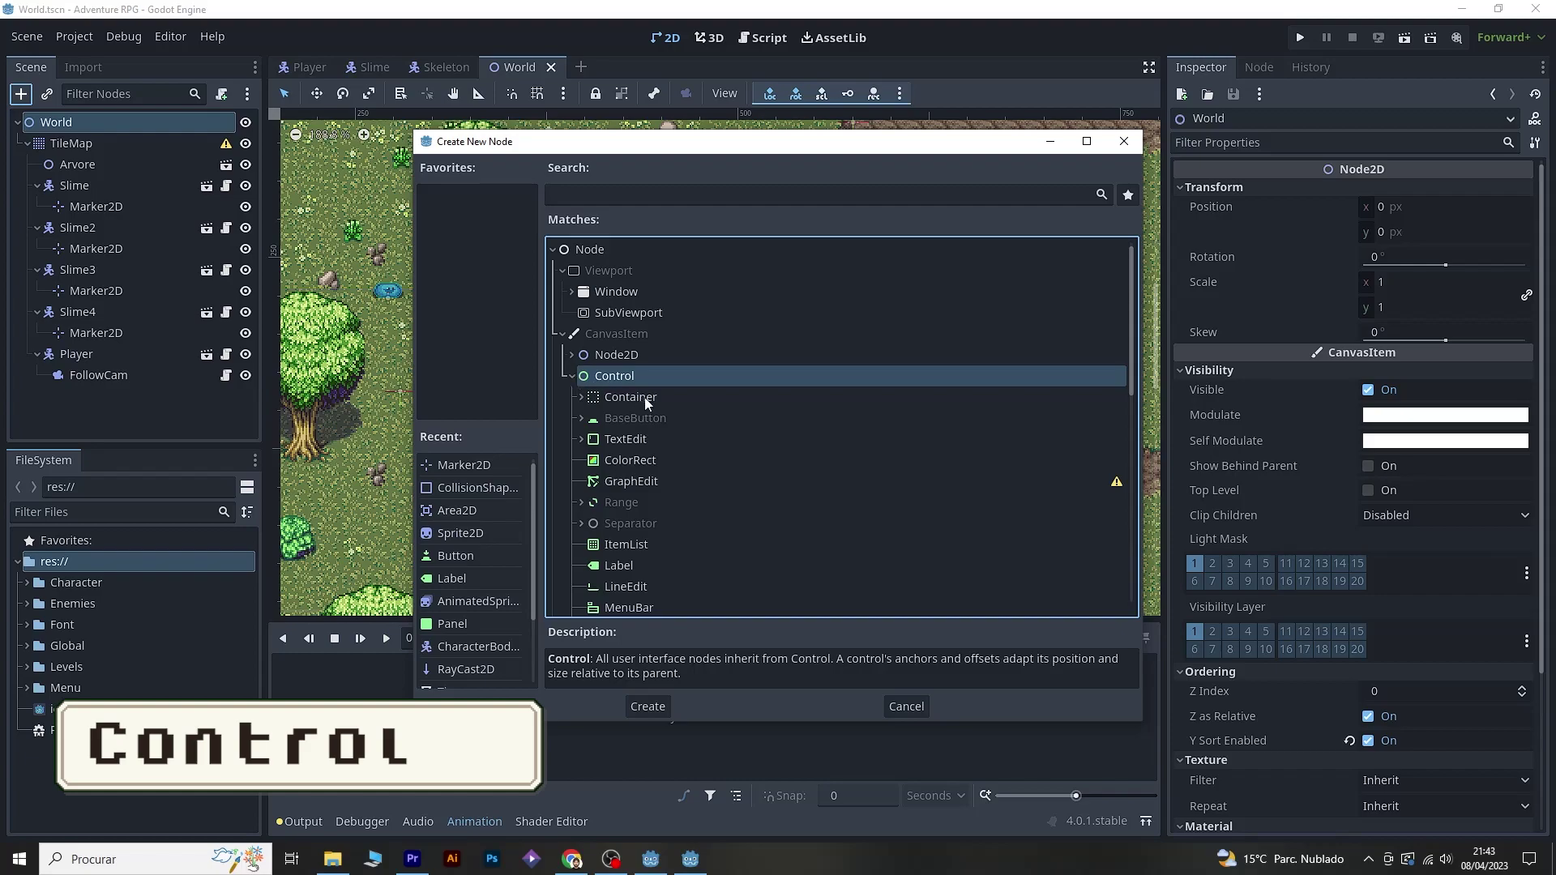
pyautogui.scroll(-2, 698, 404)
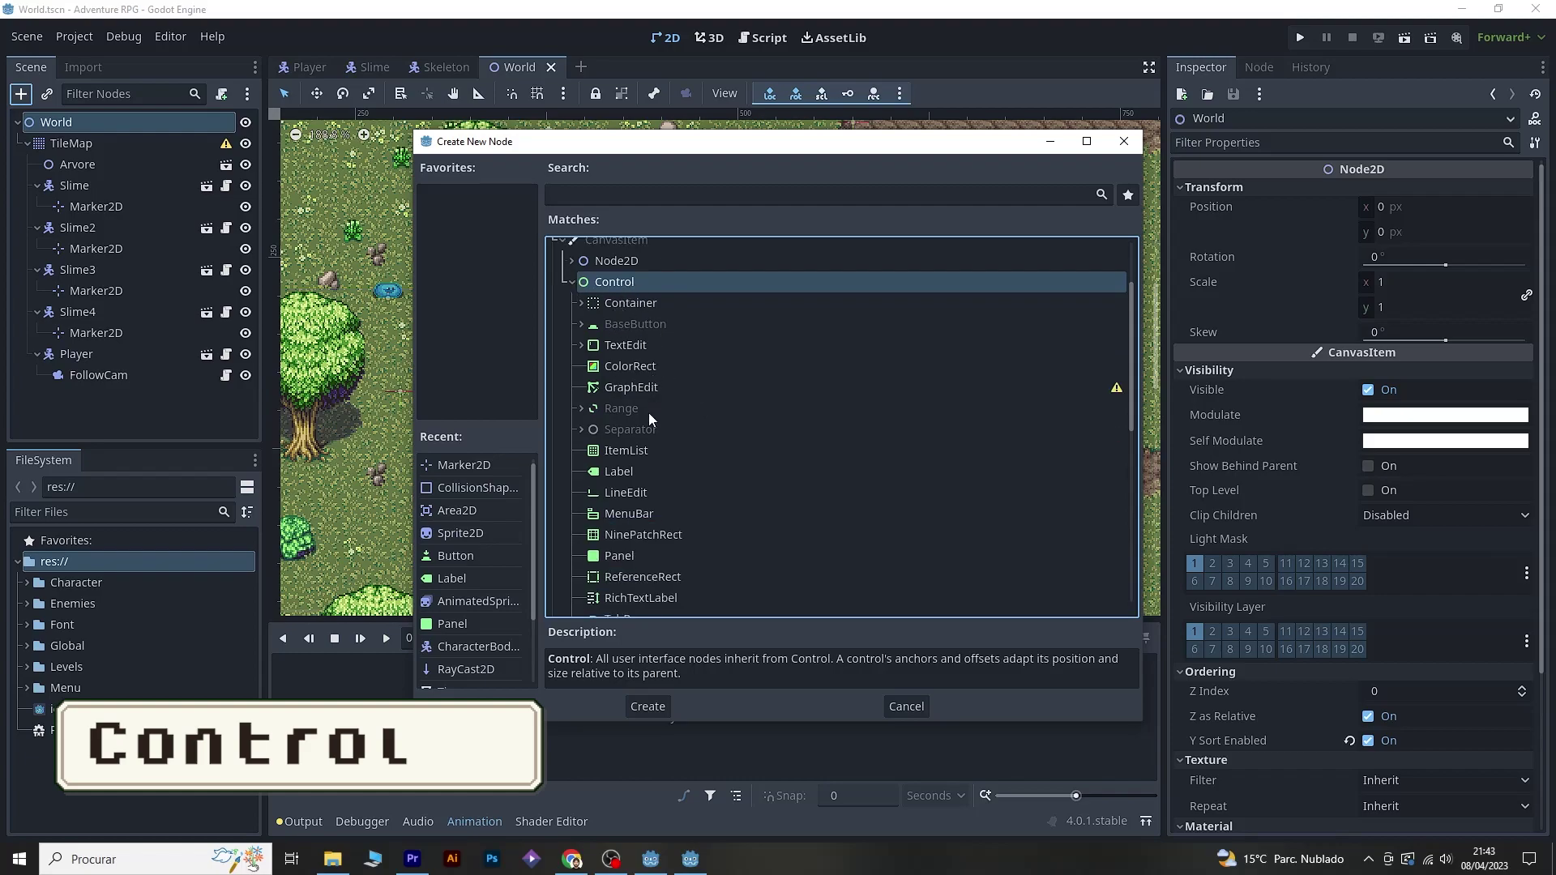
pyautogui.scroll(-2, 647, 366)
pyautogui.scroll(-1, 650, 373)
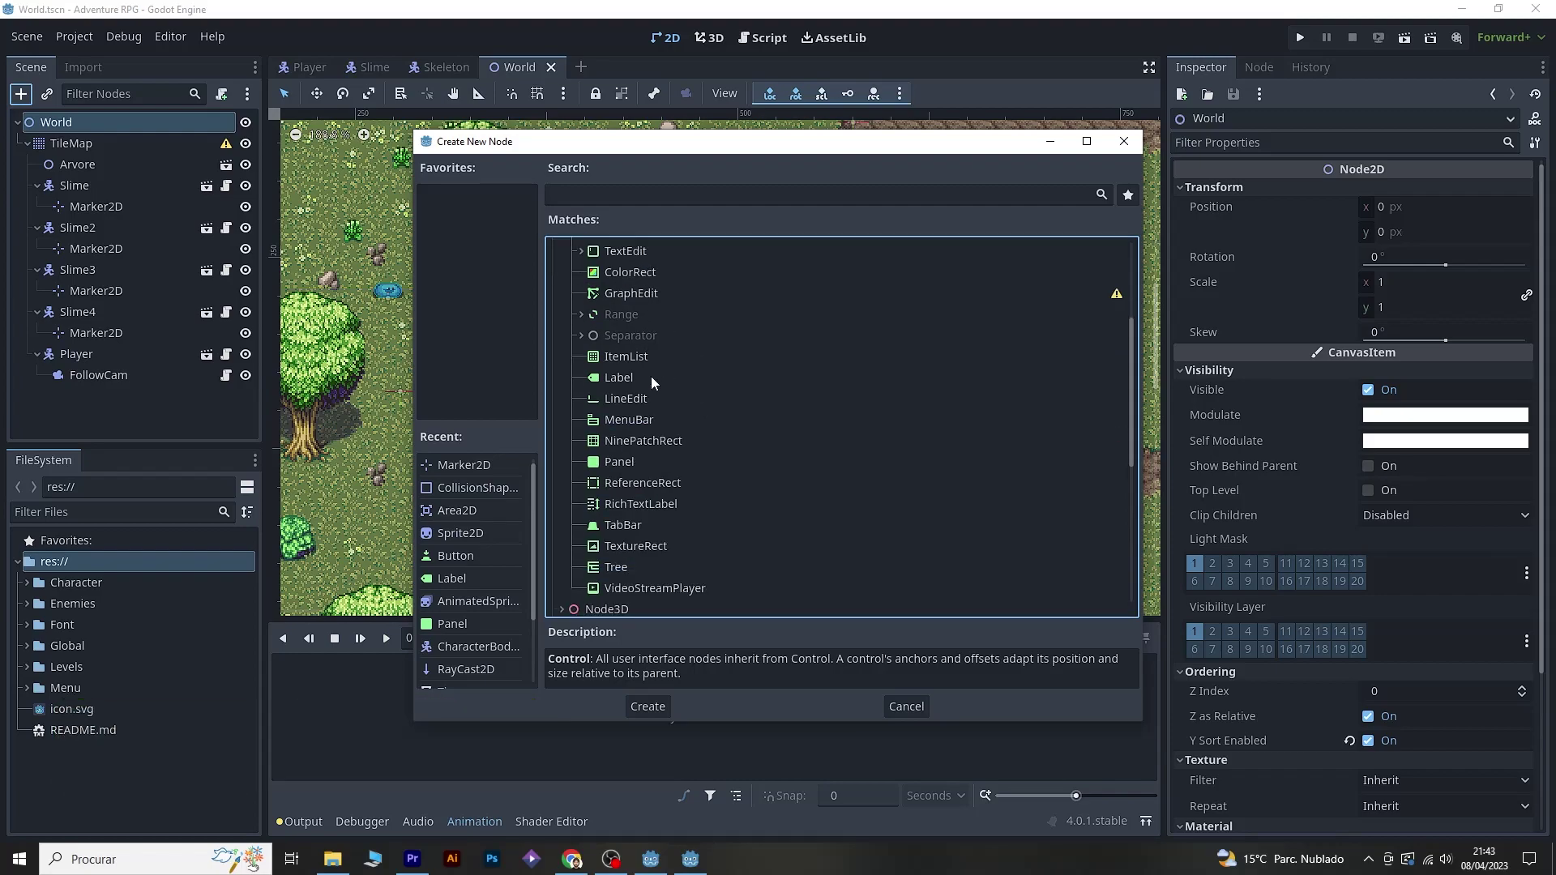
pyautogui.scroll(3, 637, 361)
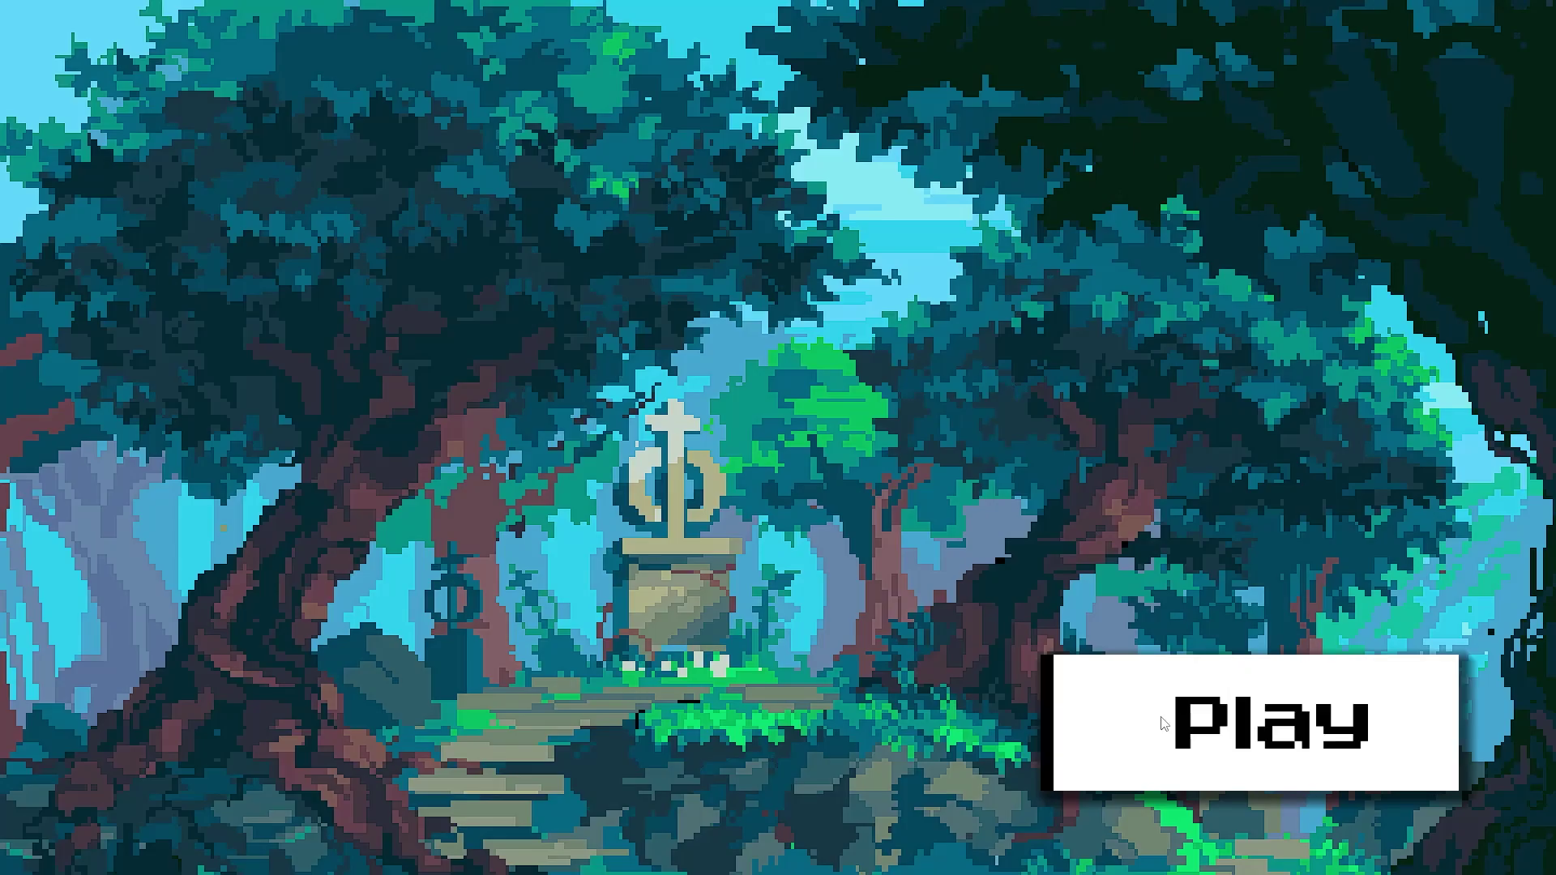
# - Switch to the next character, select FollowCam, then fire the Dust one-shot burst twice via Emitting
pyautogui.click(1163, 724)
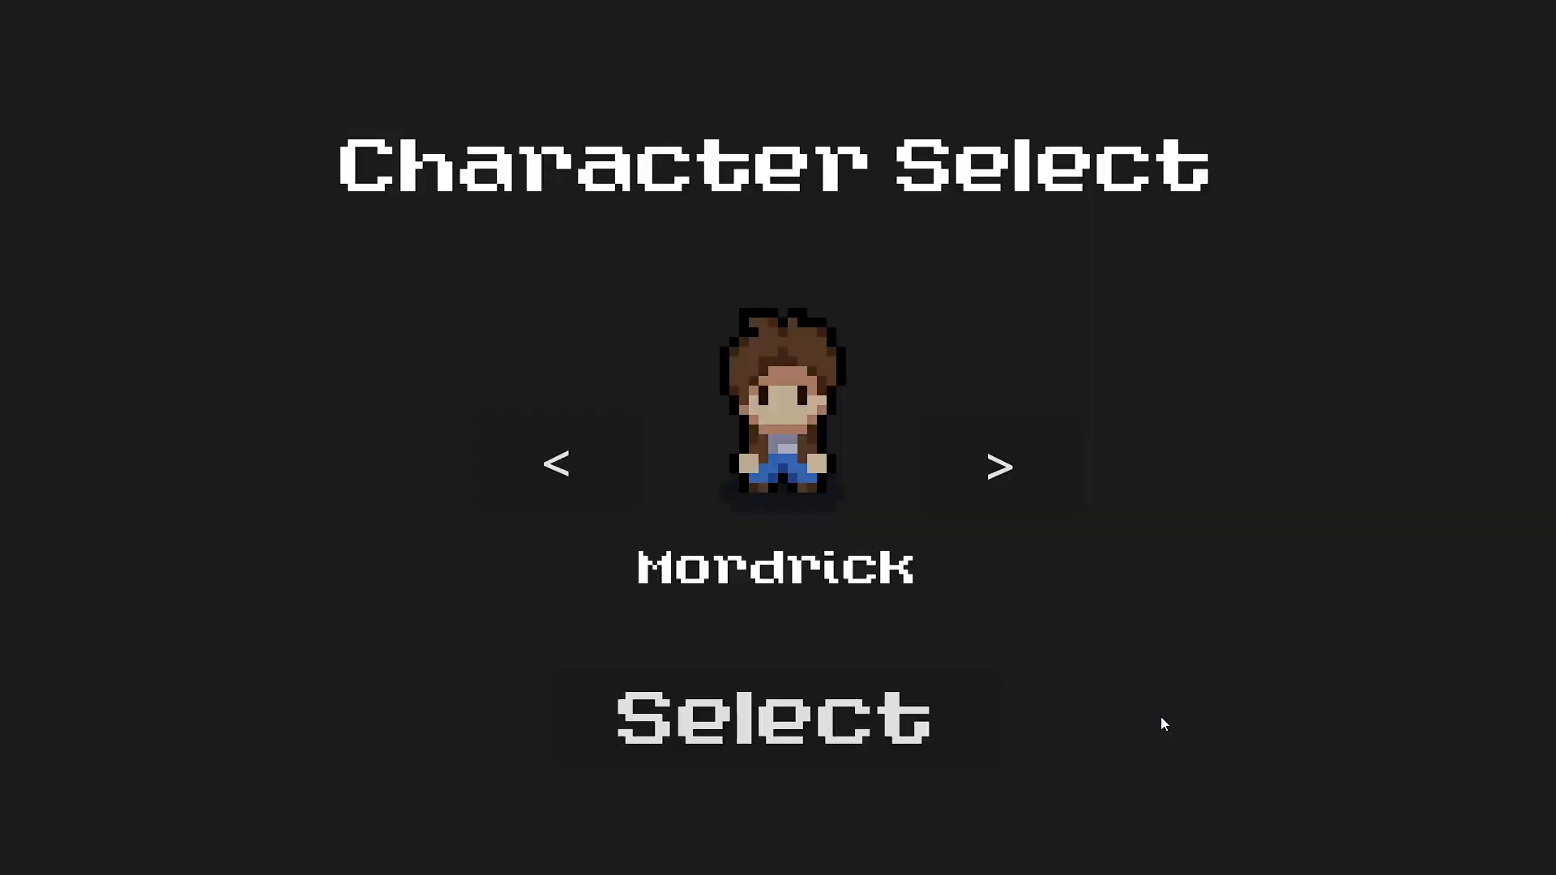
pyautogui.click(1019, 474)
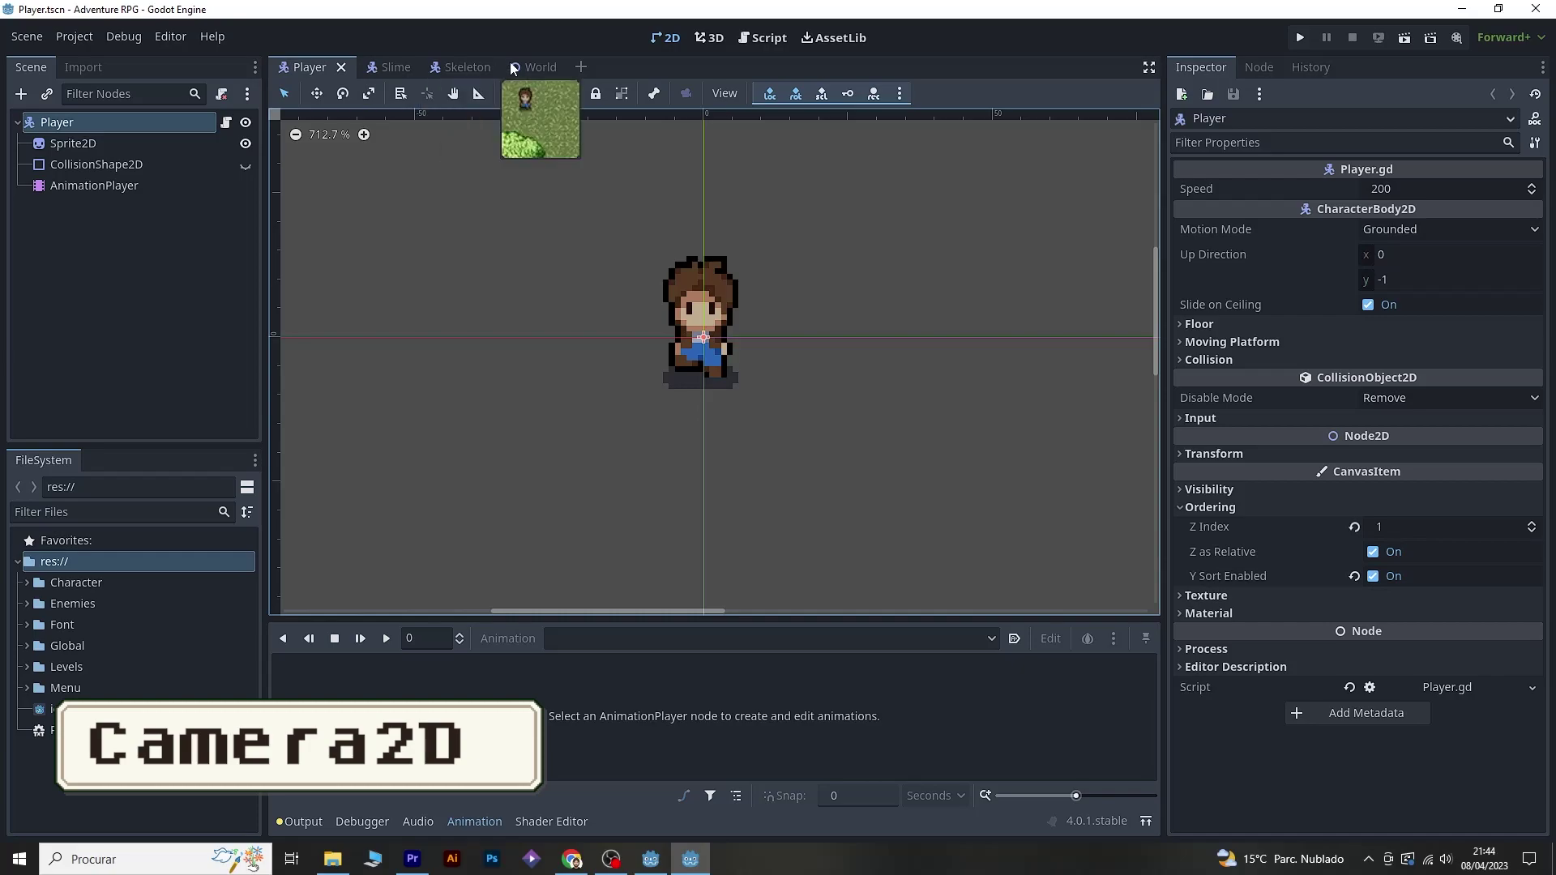
pyautogui.click(539, 69)
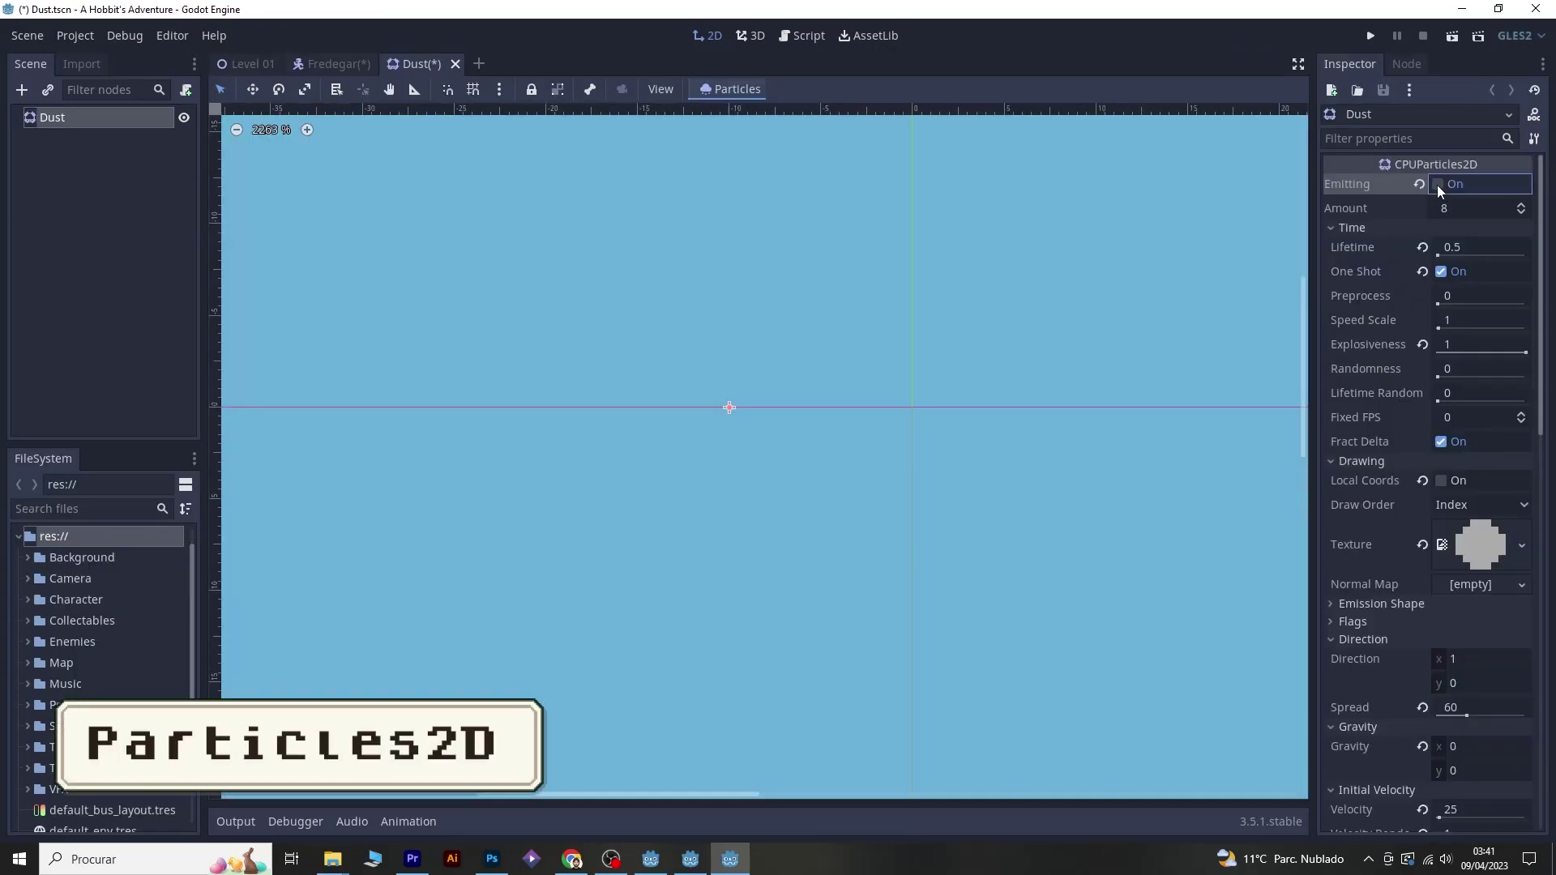
pyautogui.click(1437, 185)
pyautogui.click(1437, 185)
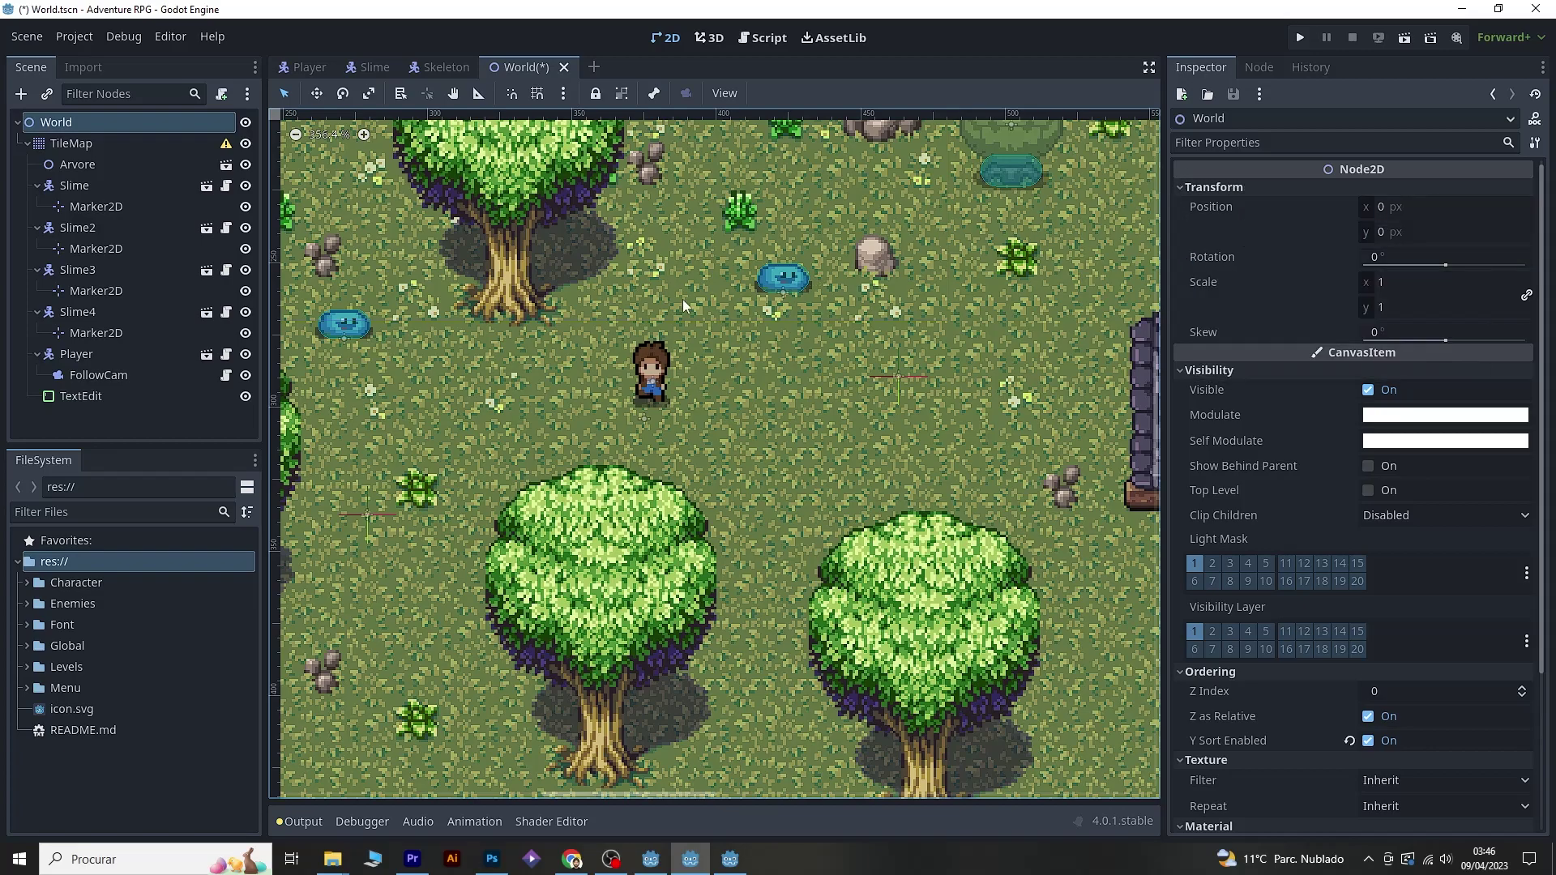
# - Pan the World view, inspect TileMap, Slime, Slime2, TextEdit and FollowCam, then switch to Player
pyautogui.moveTo(555, 255); pyautogui.dragTo(677, 332, button='middle')
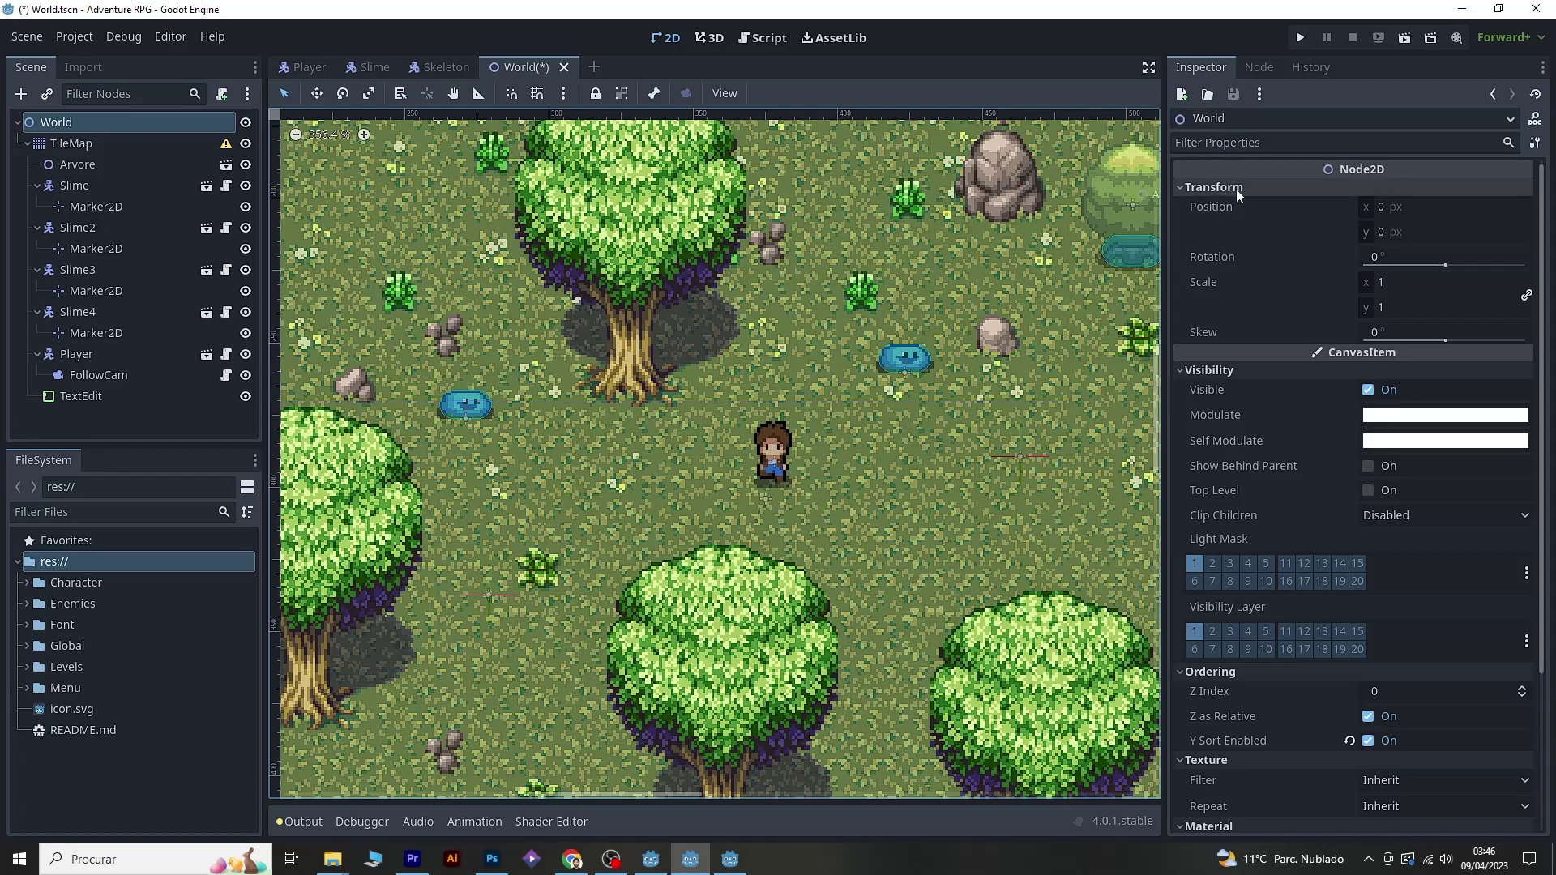
pyautogui.click(76, 143)
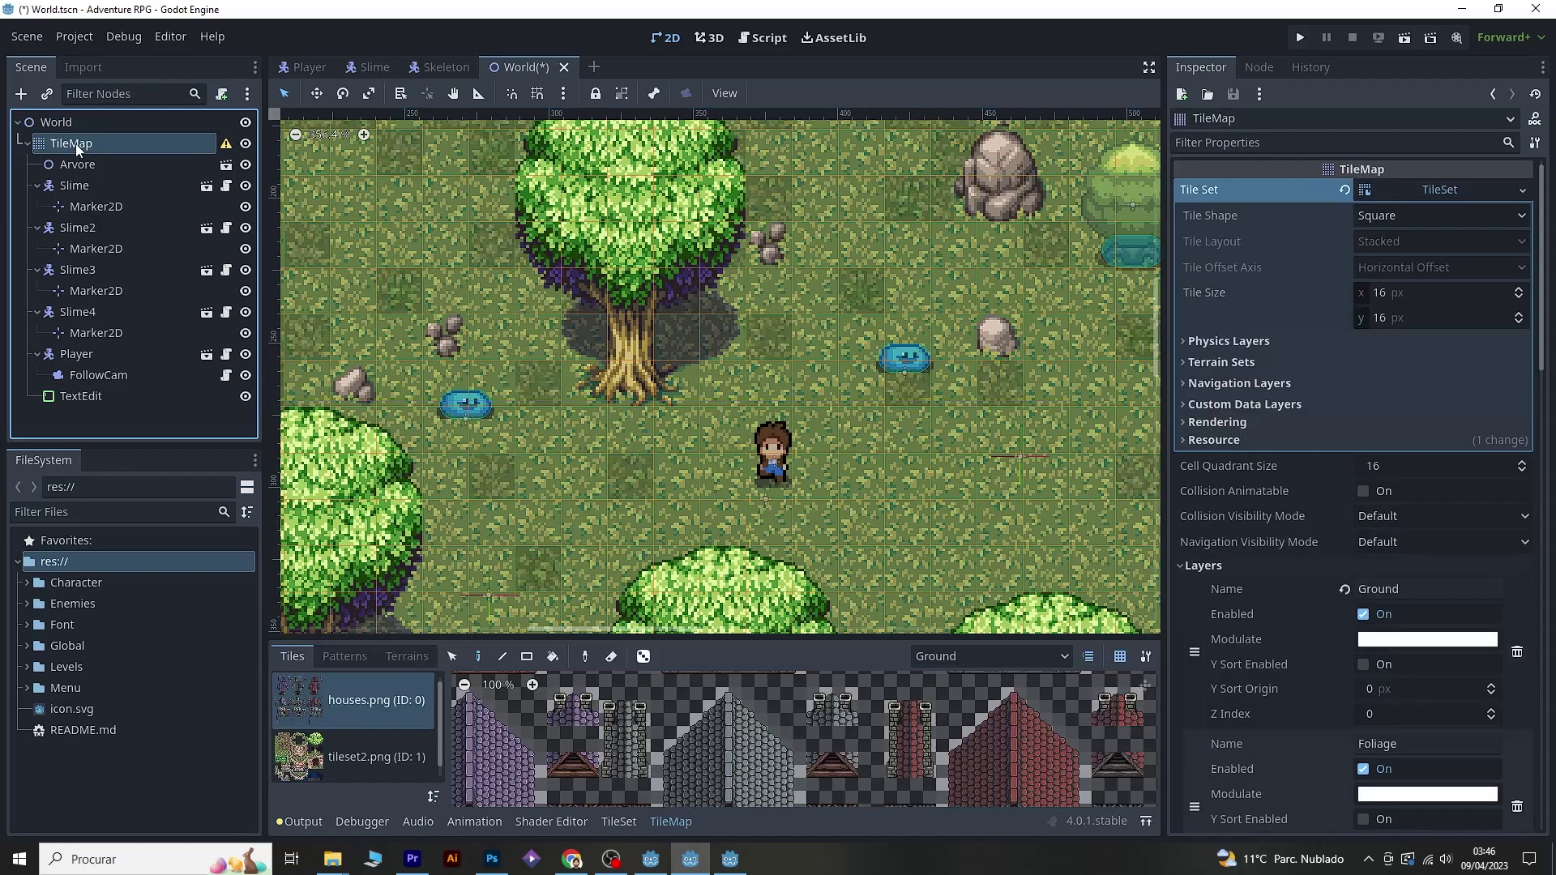
pyautogui.click(70, 185)
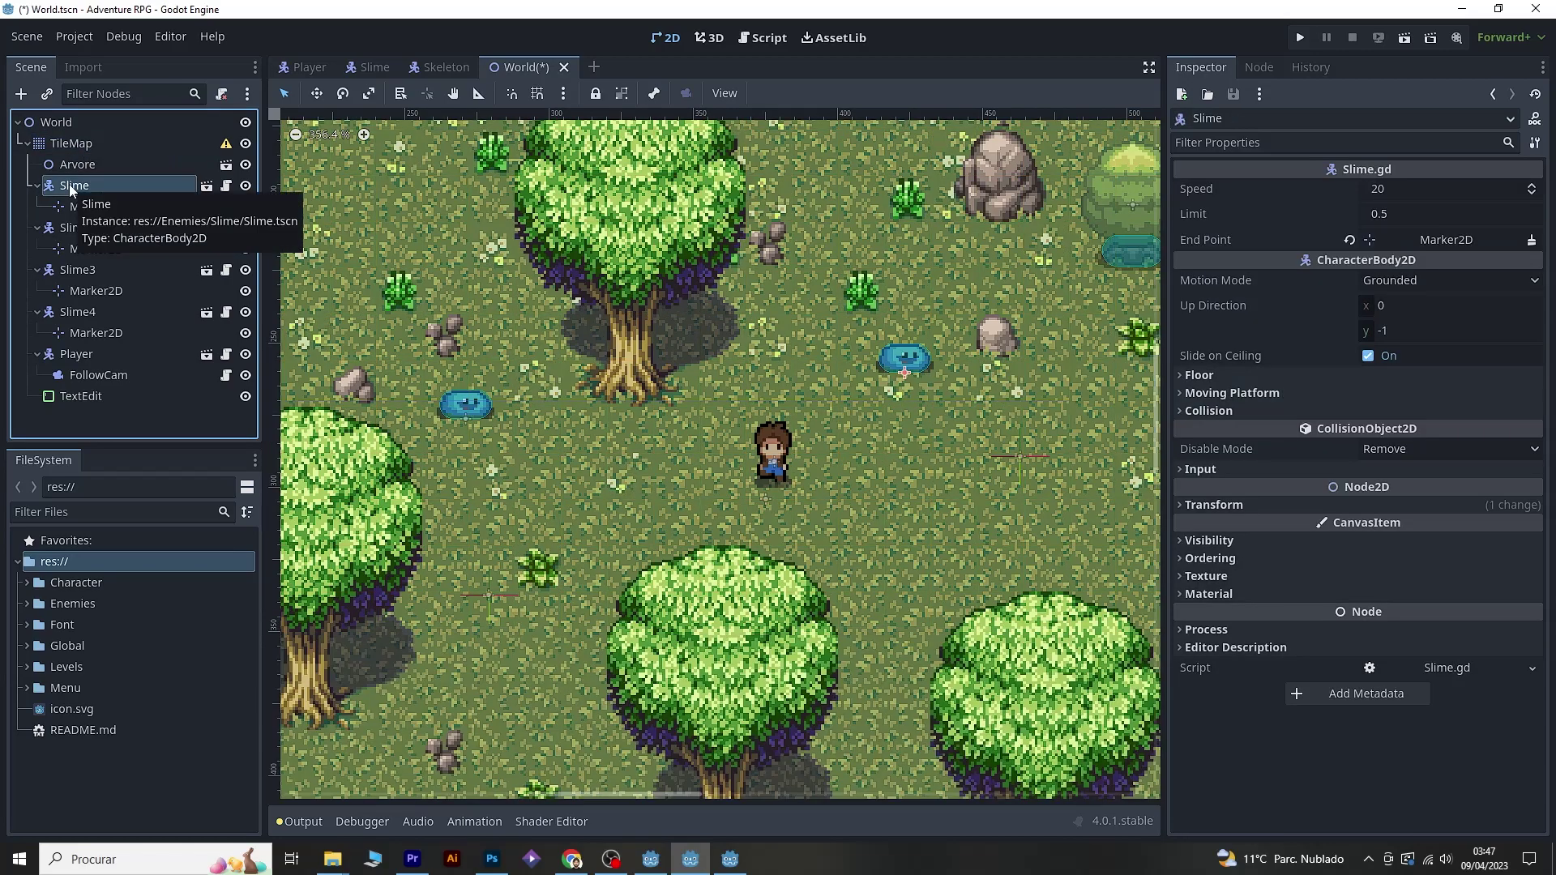
pyautogui.click(66, 230)
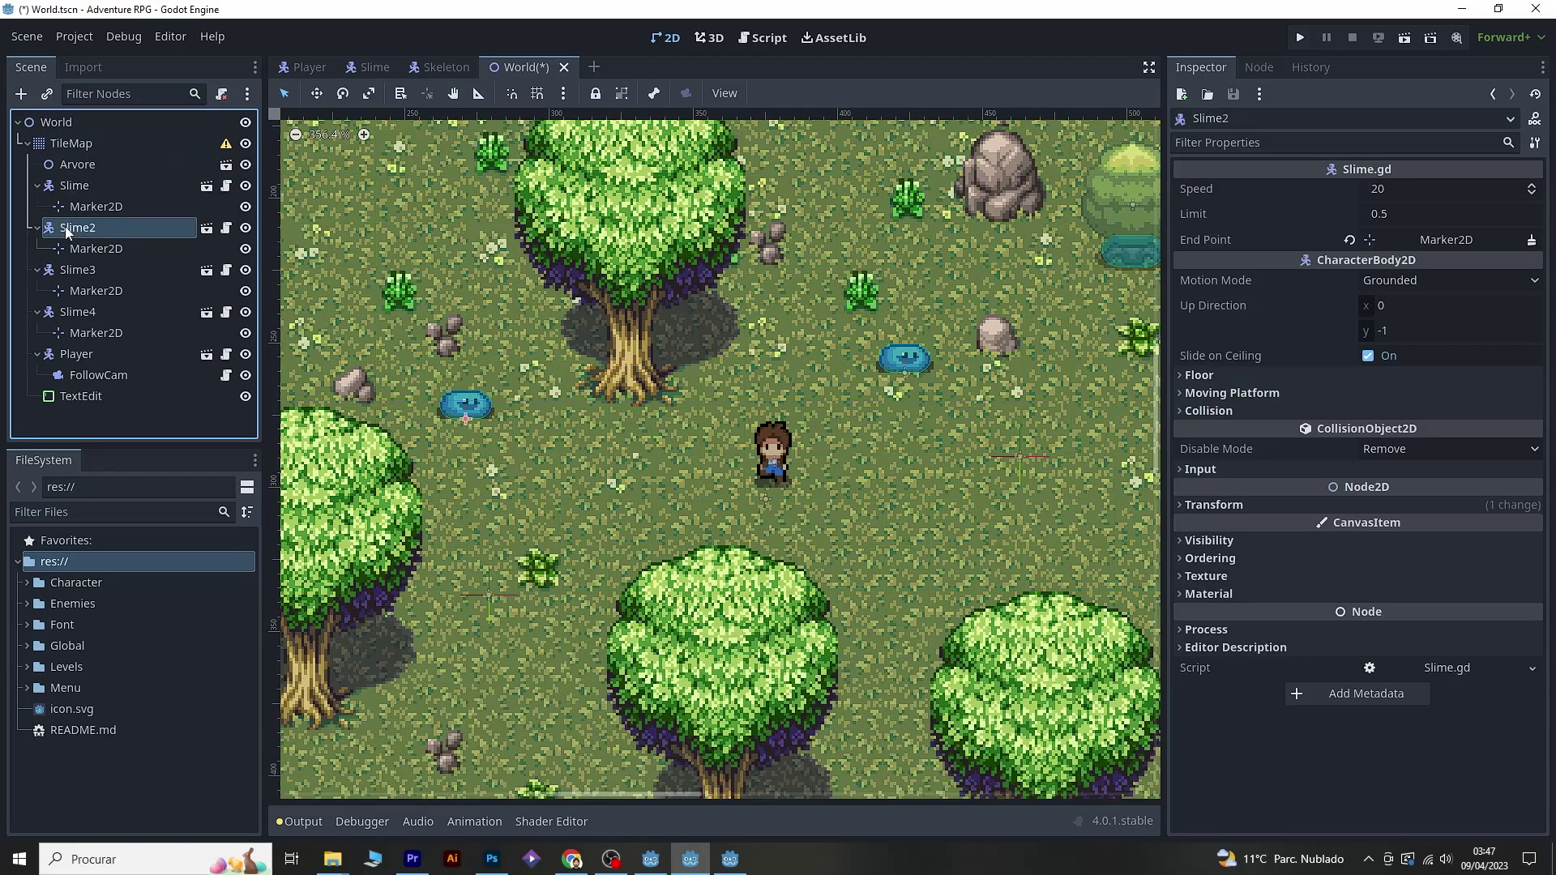
pyautogui.click(78, 397)
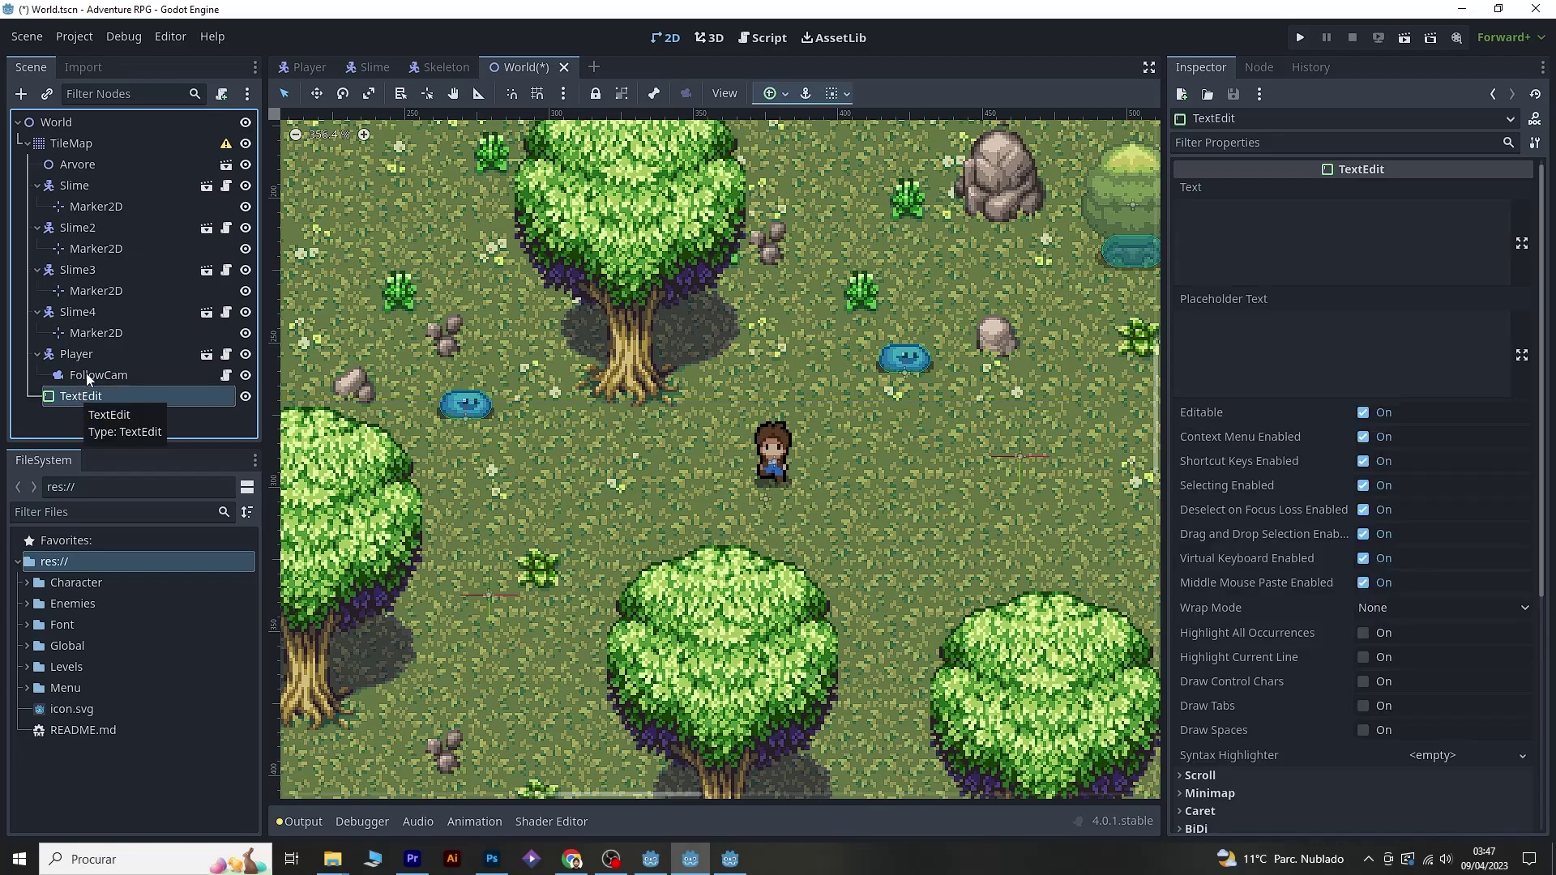
pyautogui.click(89, 377)
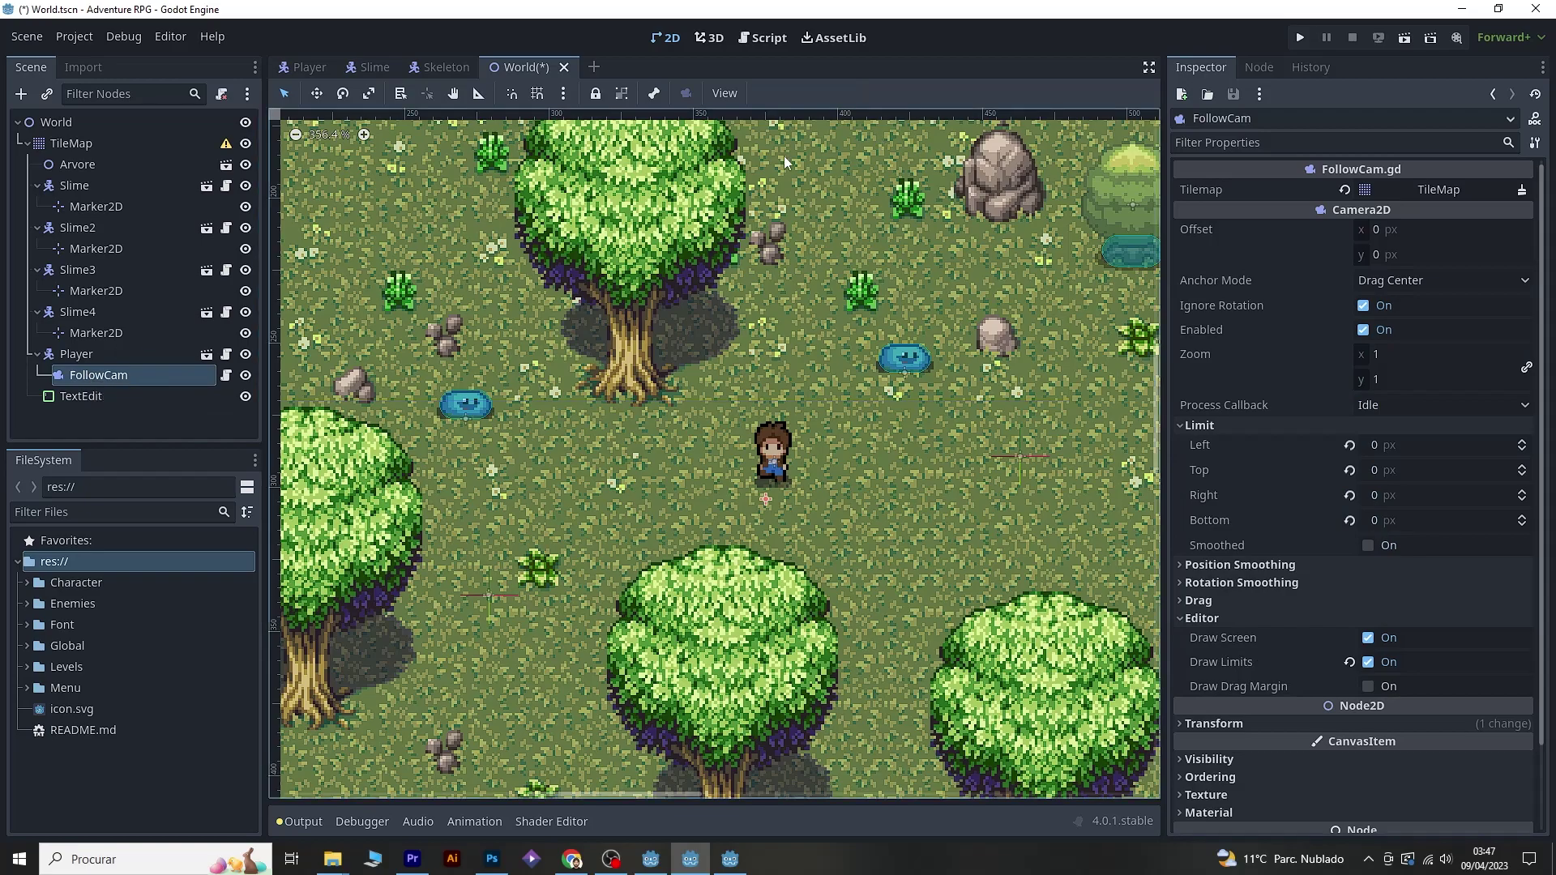
pyautogui.hotkey('ctrl', 'Tab')
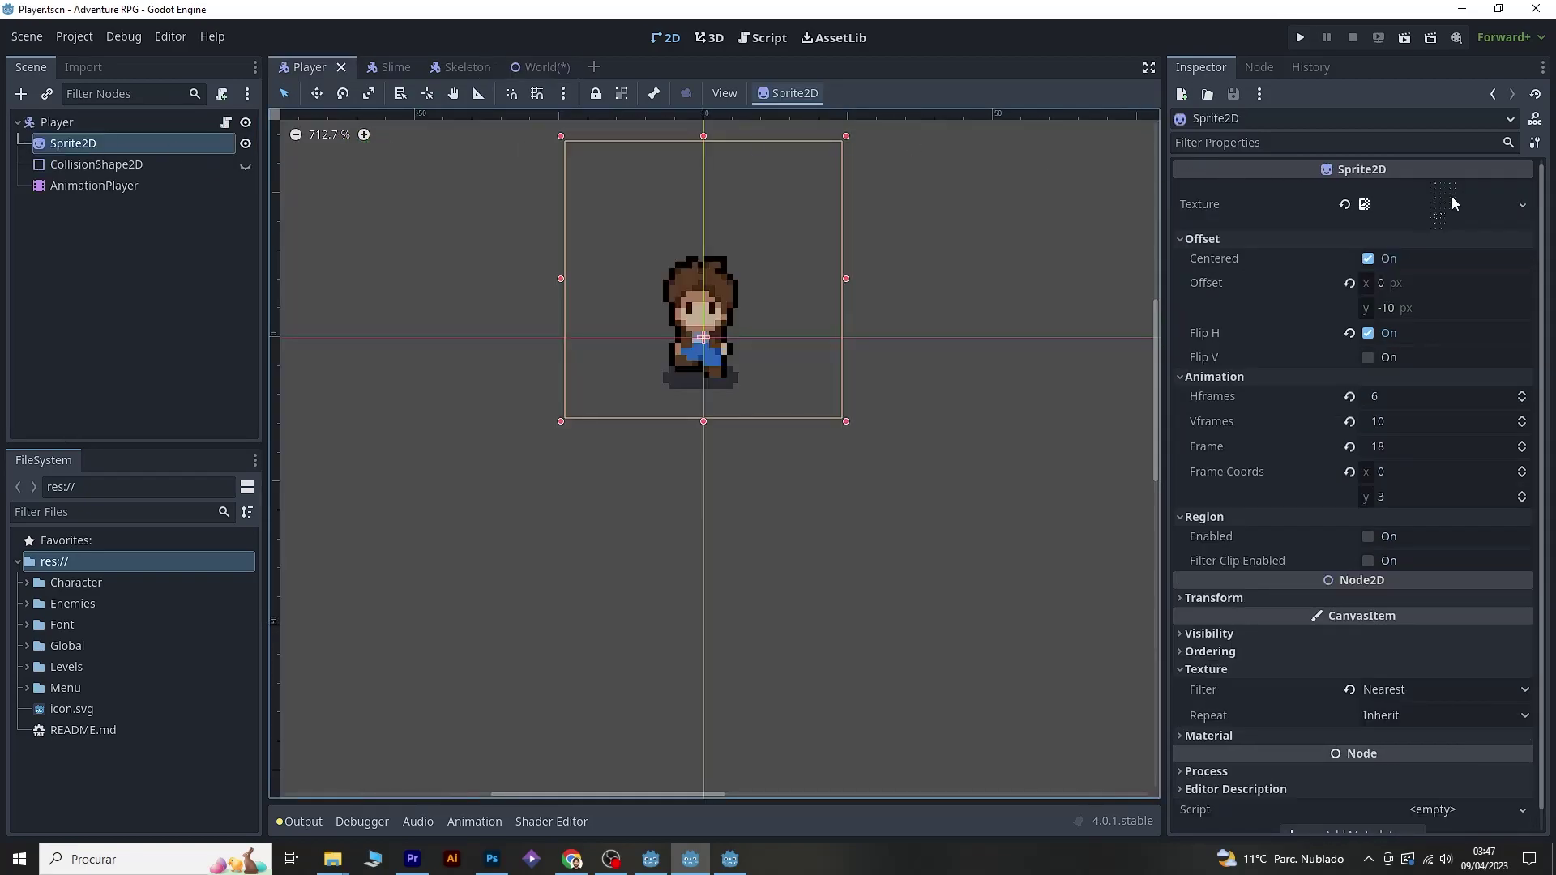
# - Preview the player spritesheet, toggle Sprite2D Flip H off and back on, then return to World
pyautogui.click(1436, 198)
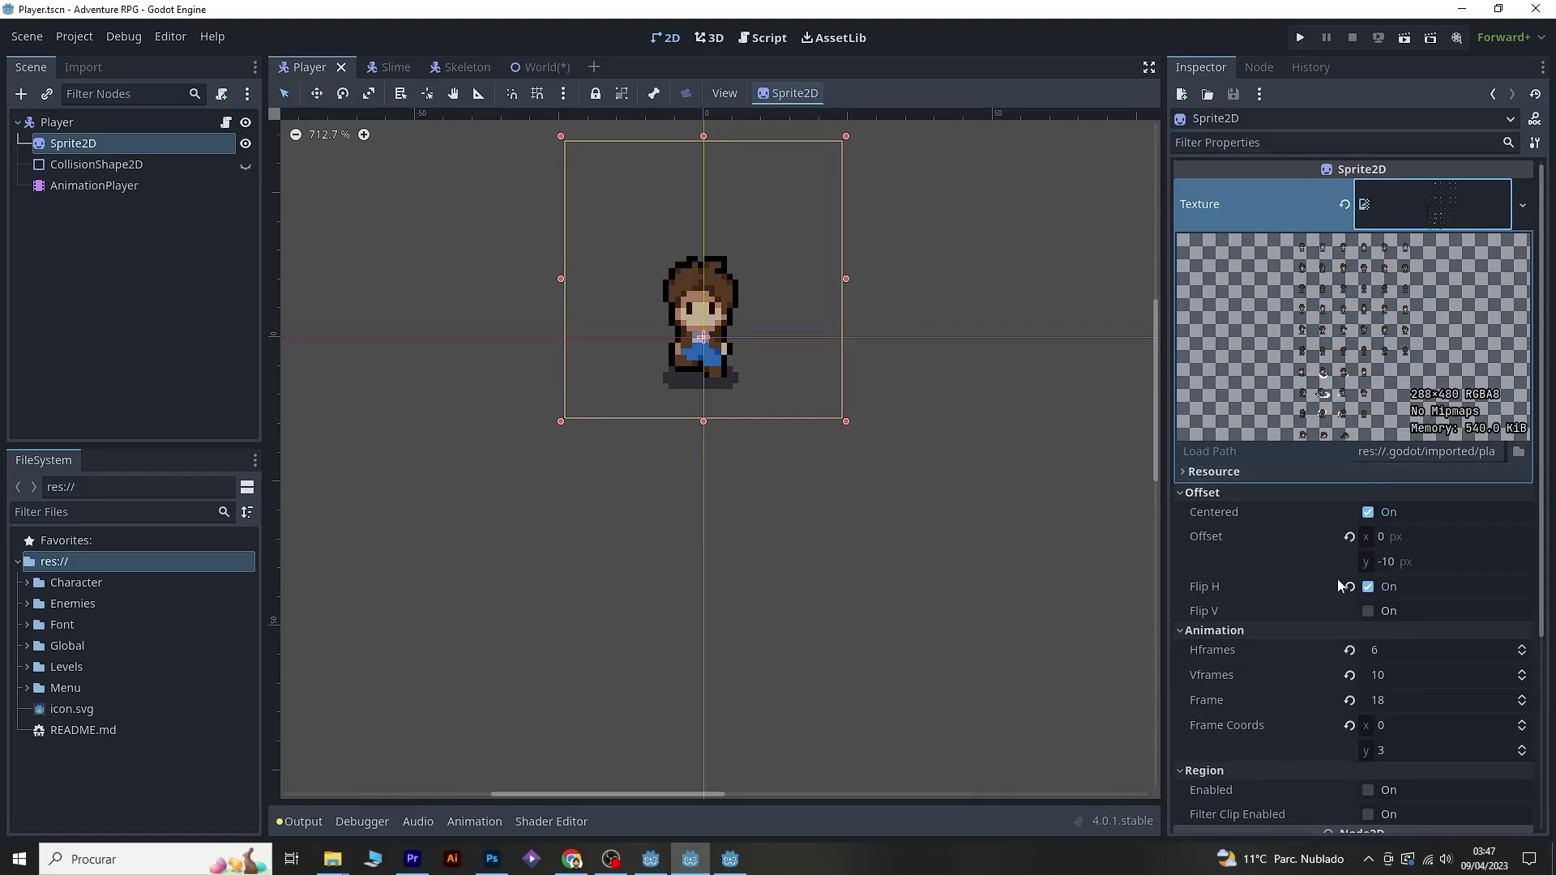
pyautogui.scroll(-1, 1335, 589)
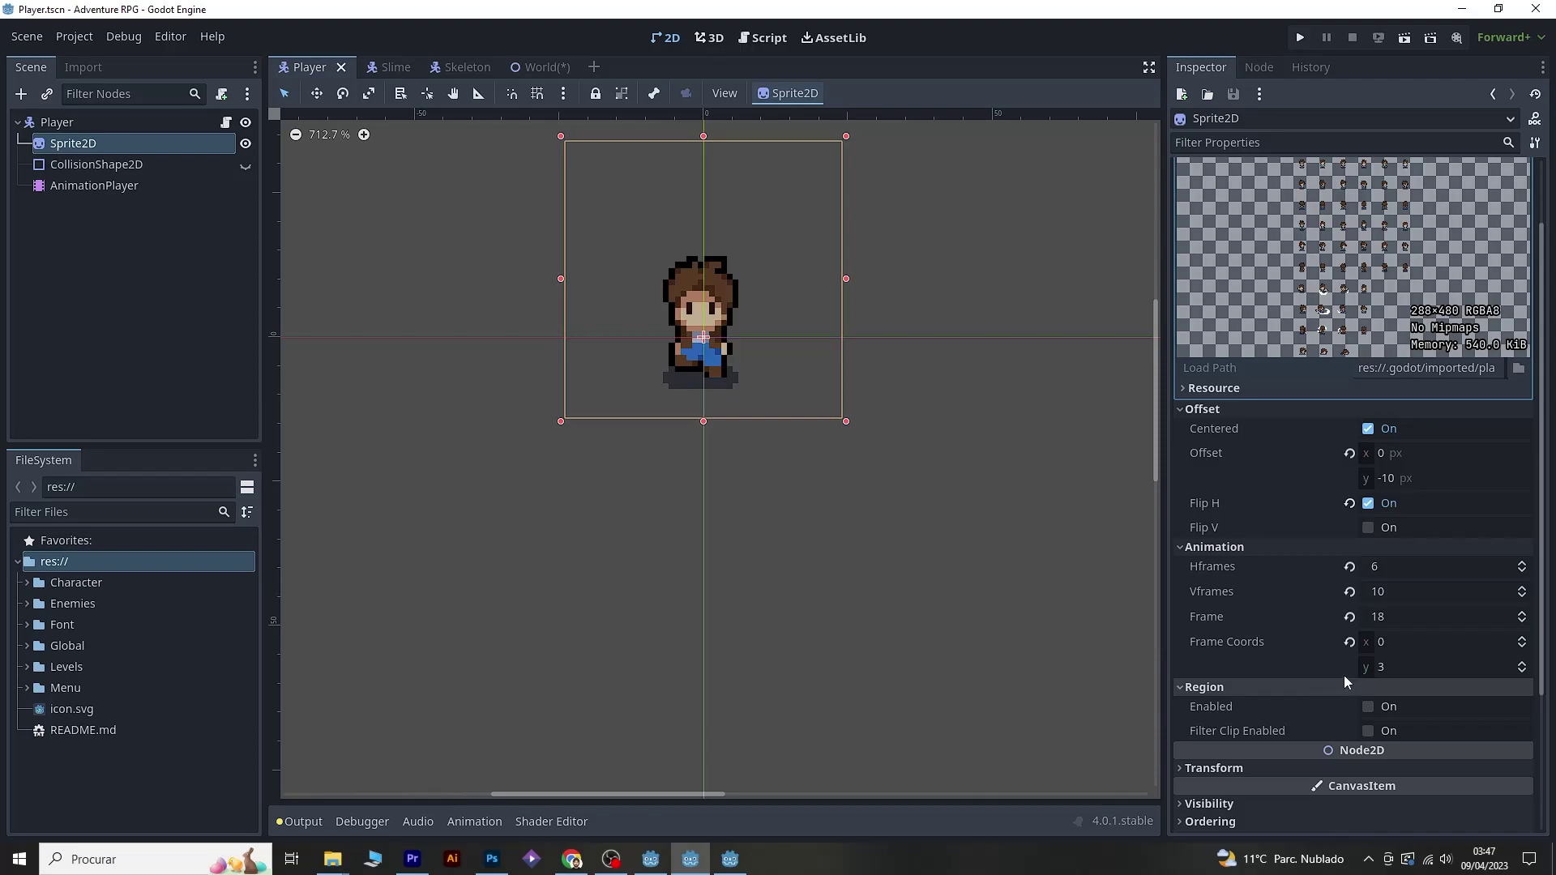
pyautogui.scroll(1, 1352, 585)
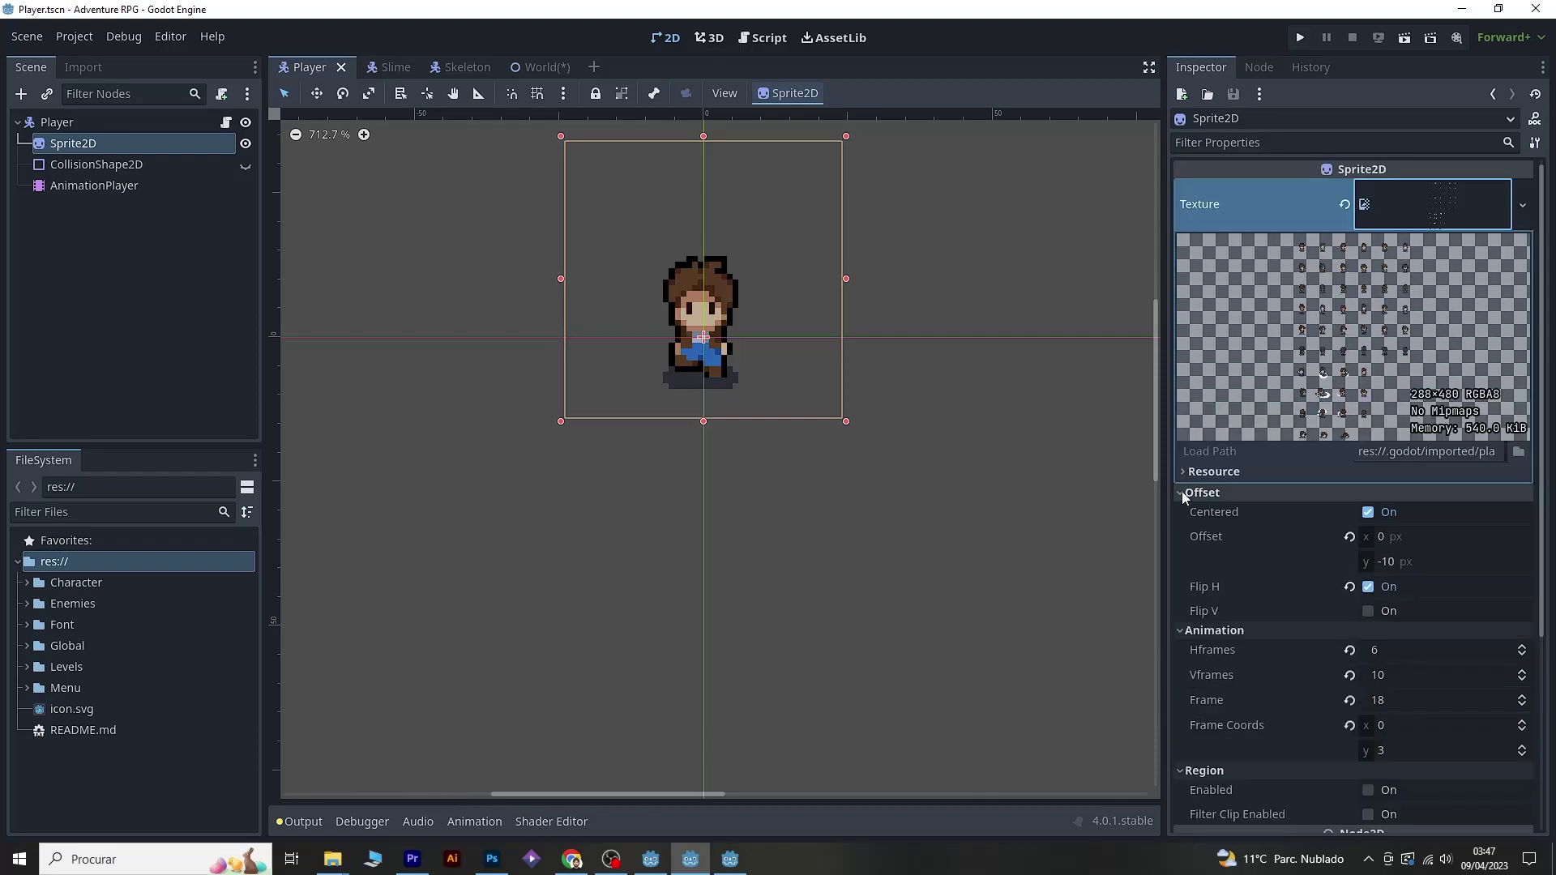
pyautogui.scroll(-2, 1325, 582)
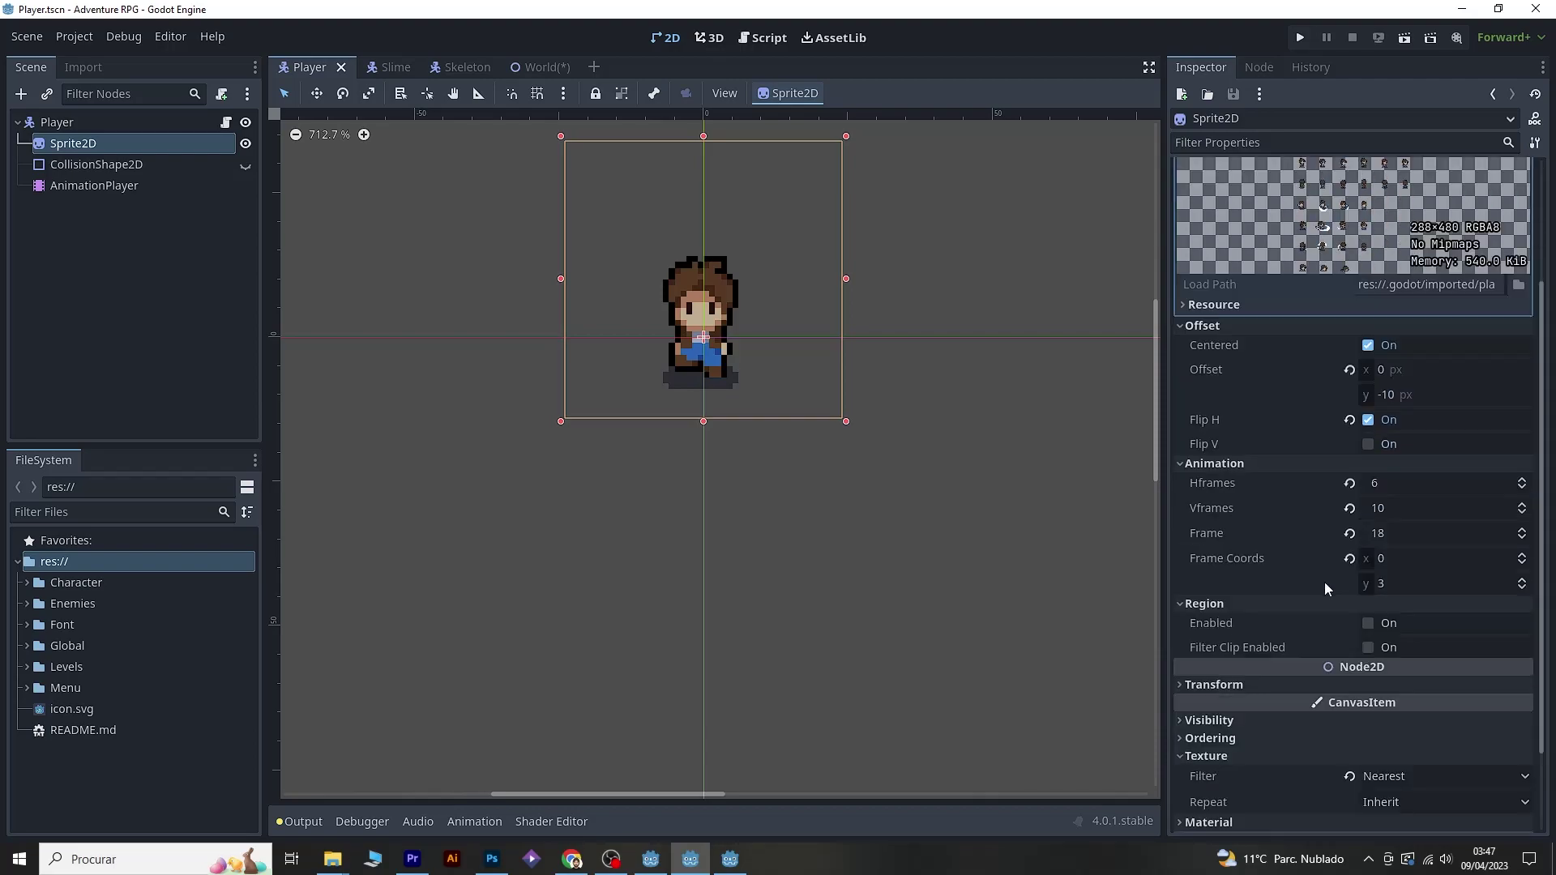
pyautogui.click(1368, 420)
pyautogui.click(1369, 420)
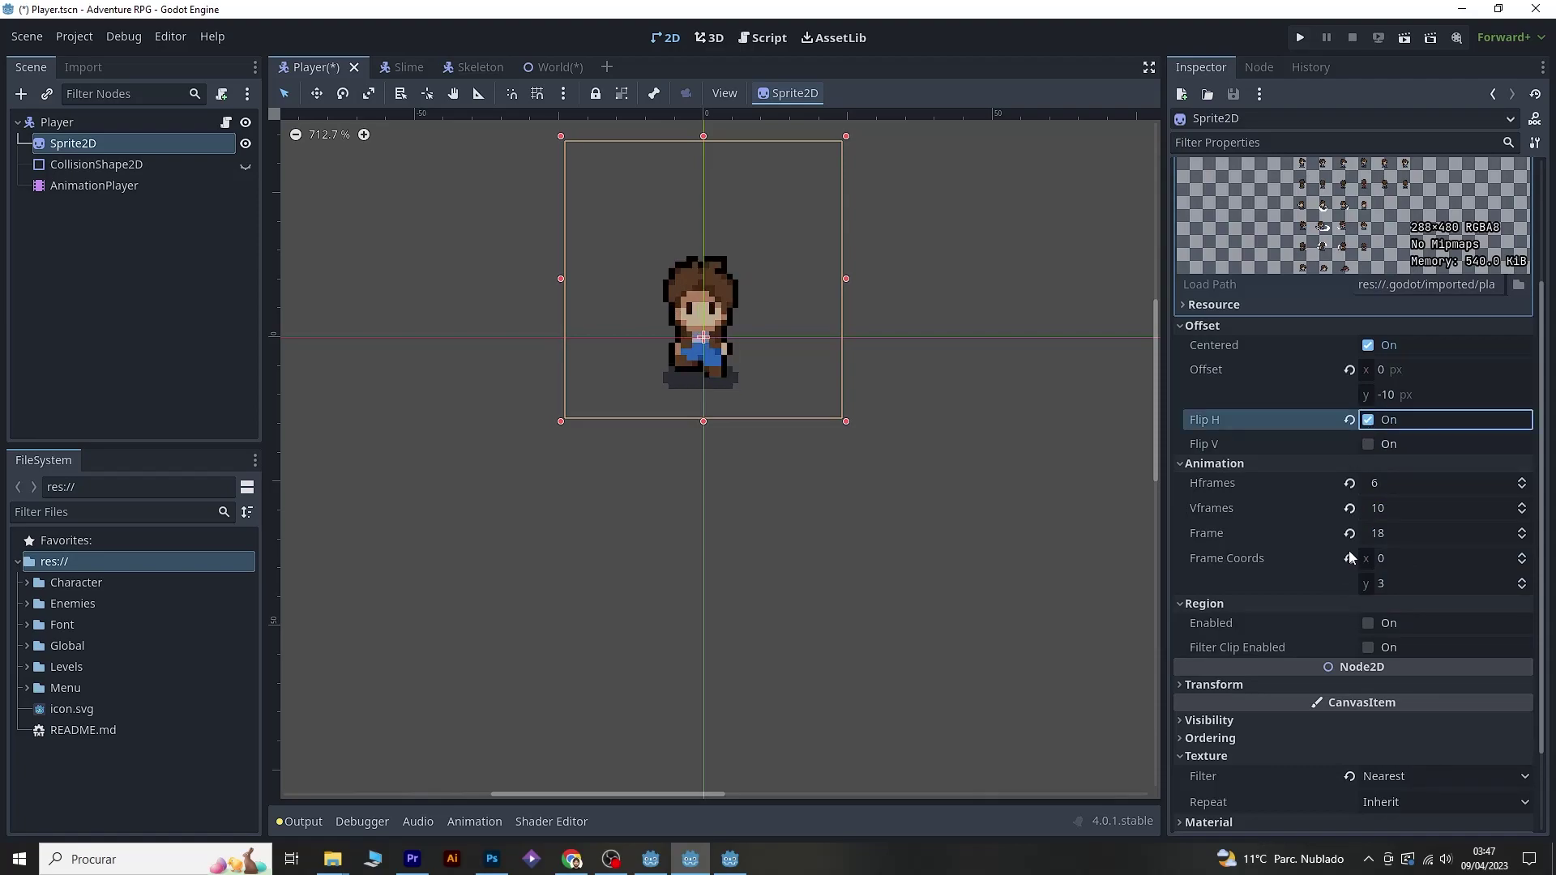
pyautogui.scroll(2, 1350, 558)
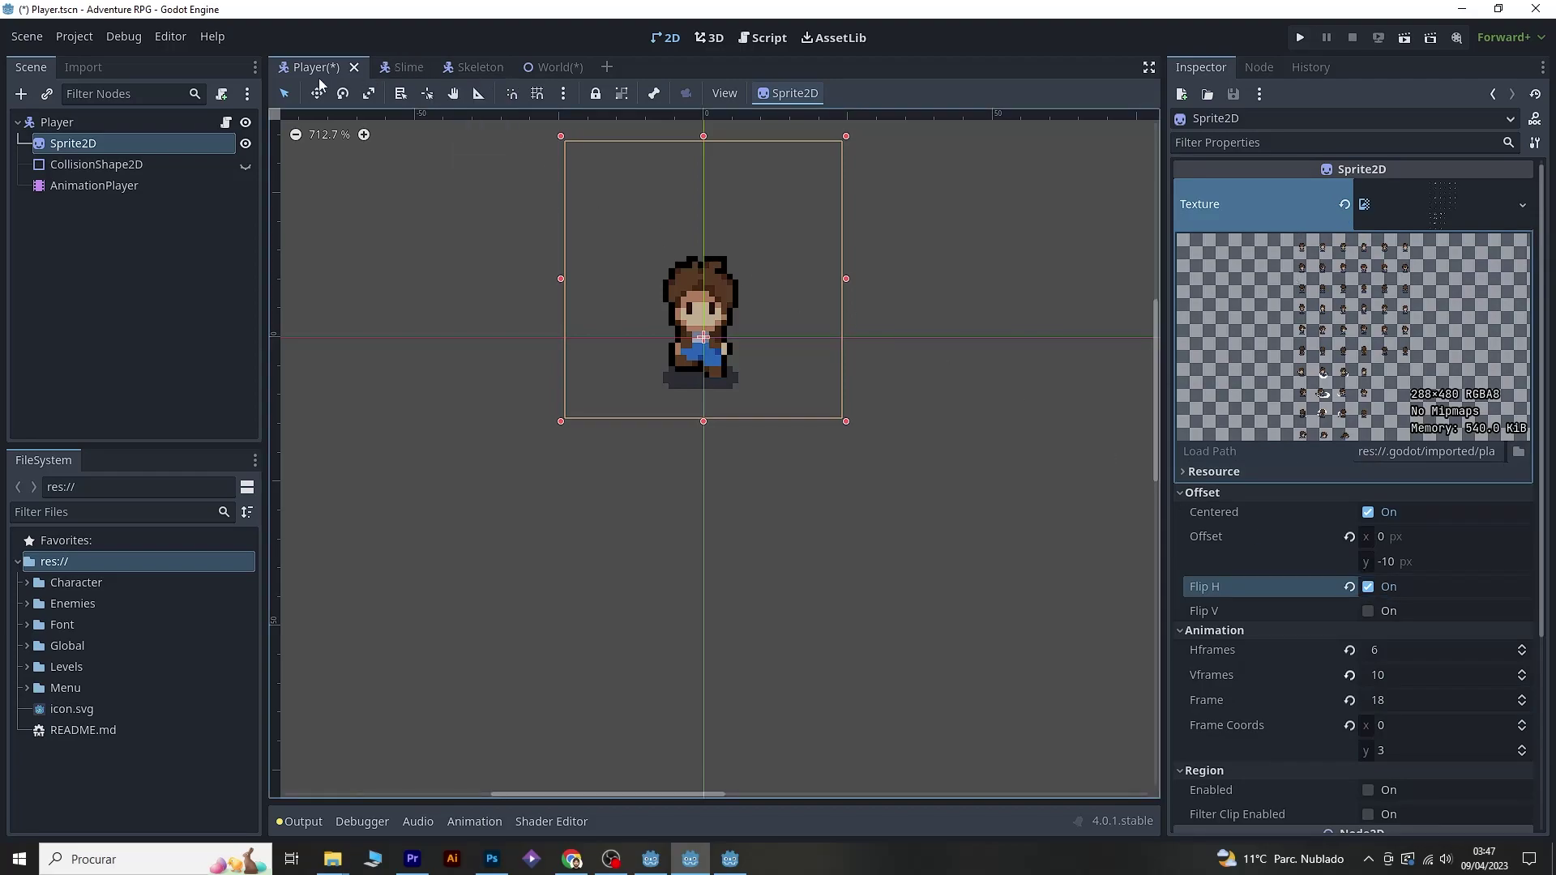
pyautogui.click(540, 68)
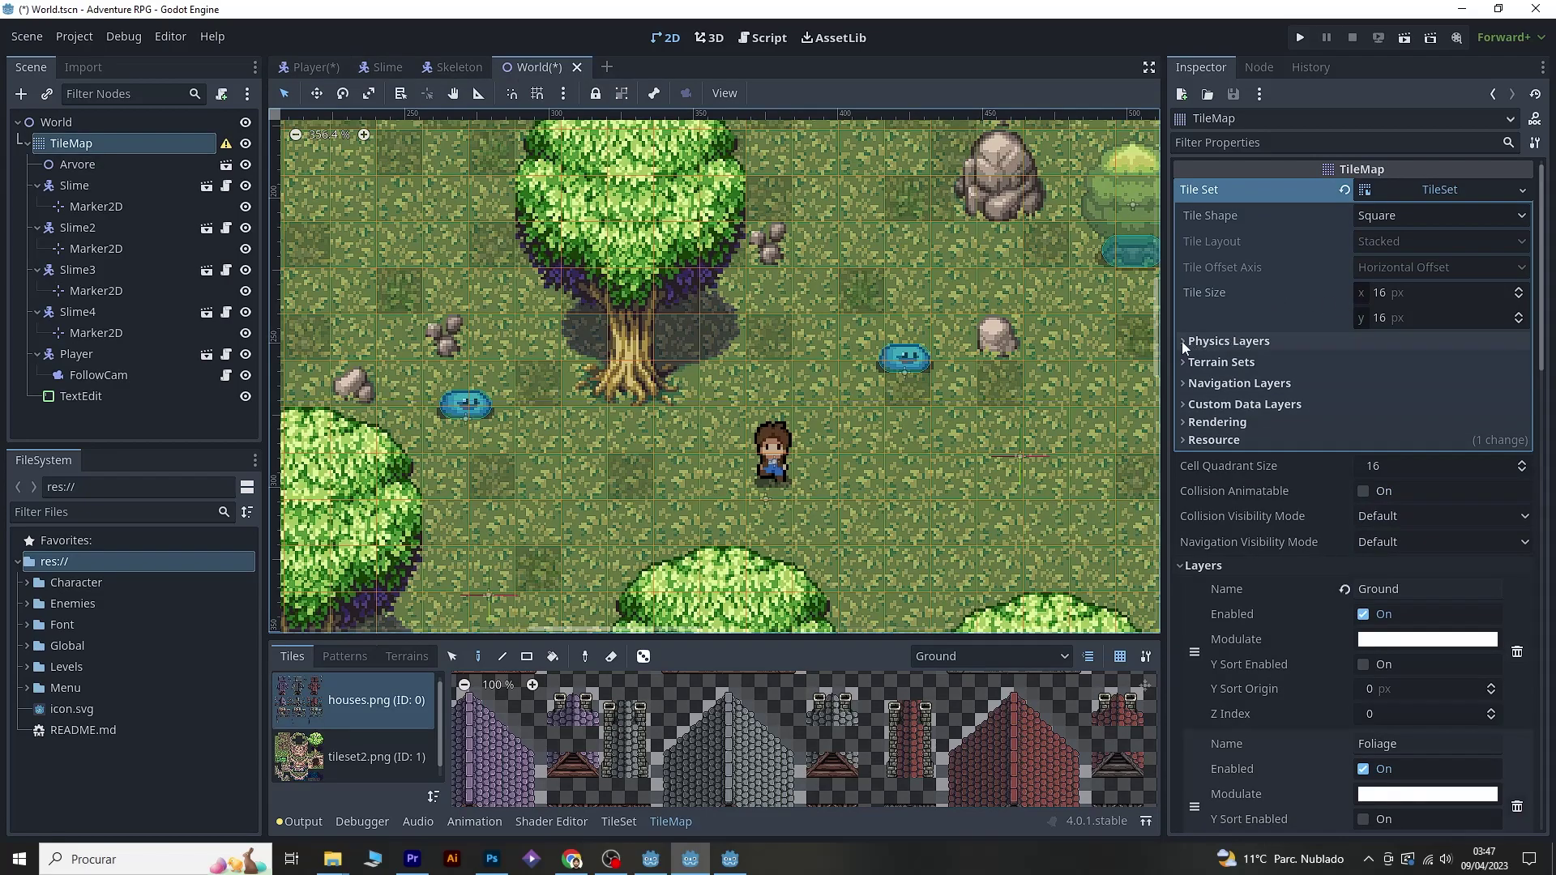
# - Select Slime, expand then collapse its Floor settings in the Inspector, then open Player.gd
pyautogui.click(64, 188)
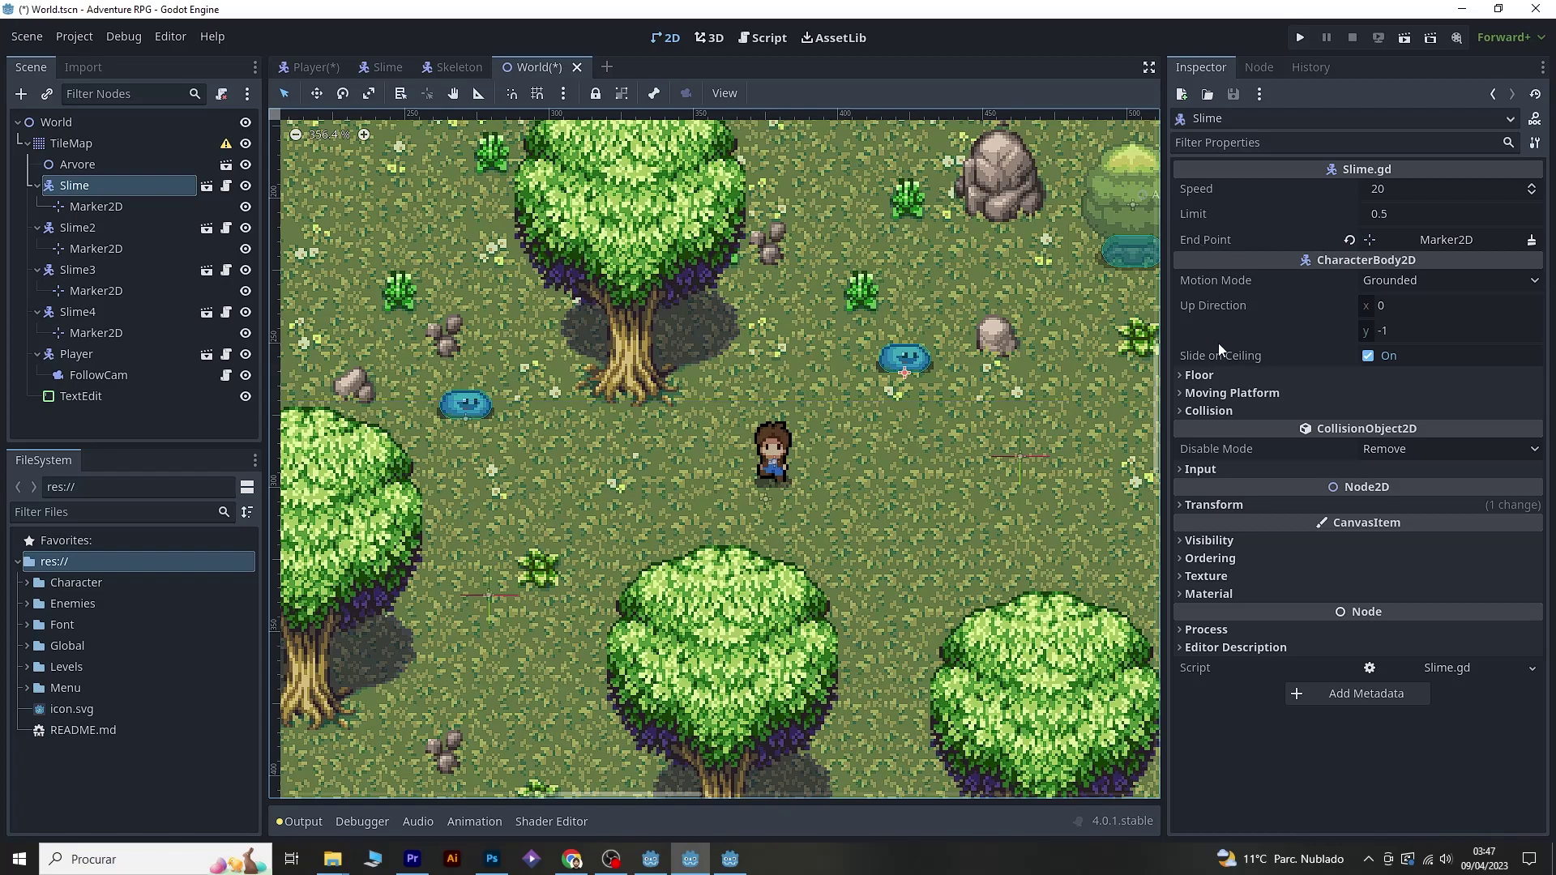
pyautogui.click(1181, 376)
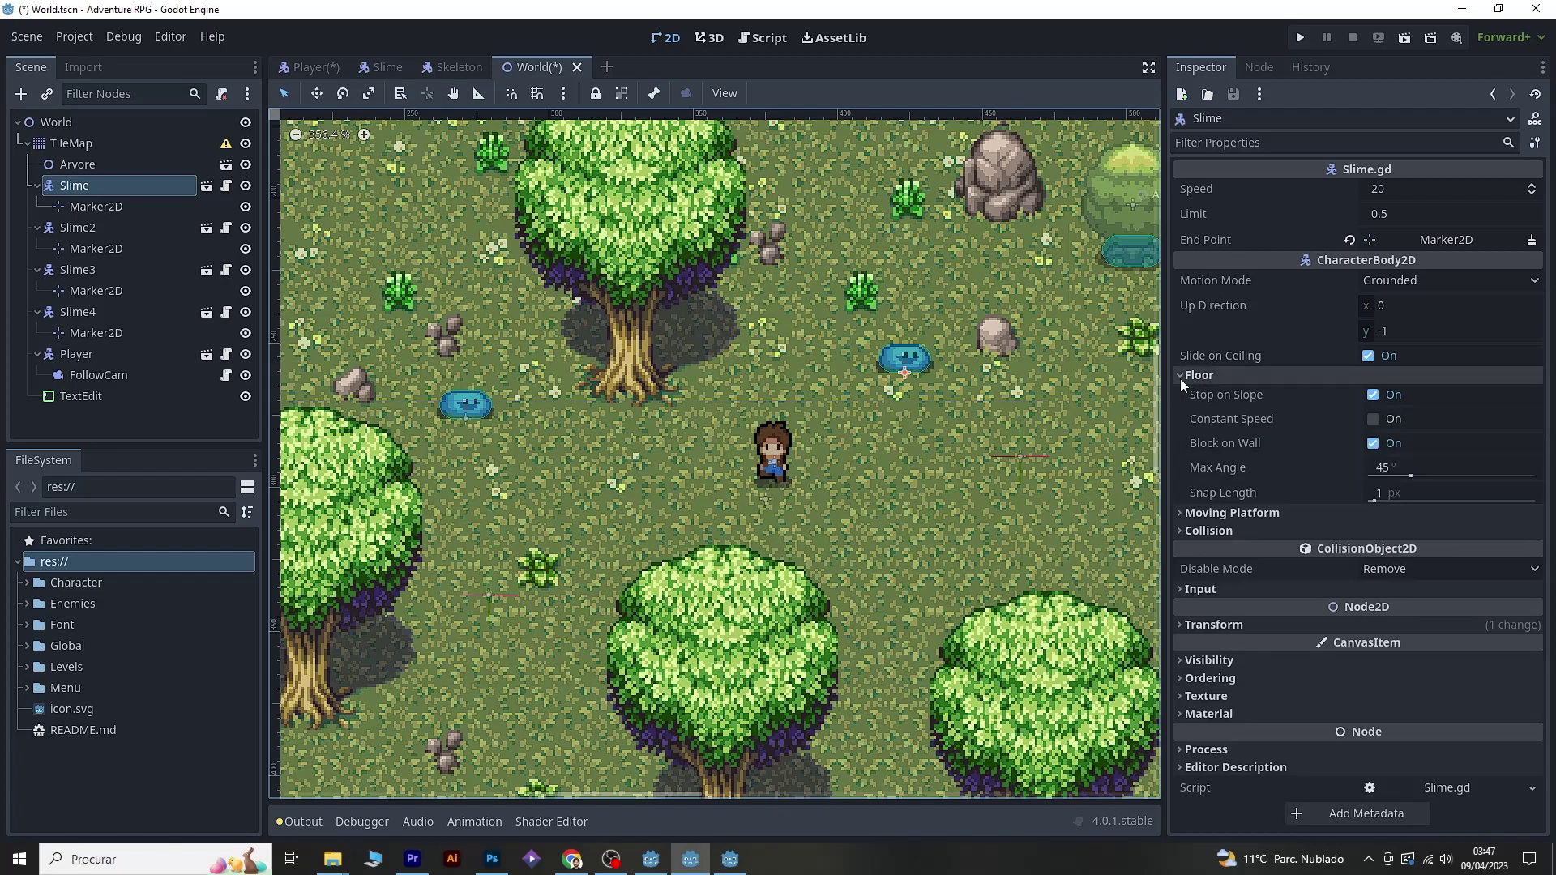
pyautogui.click(1180, 376)
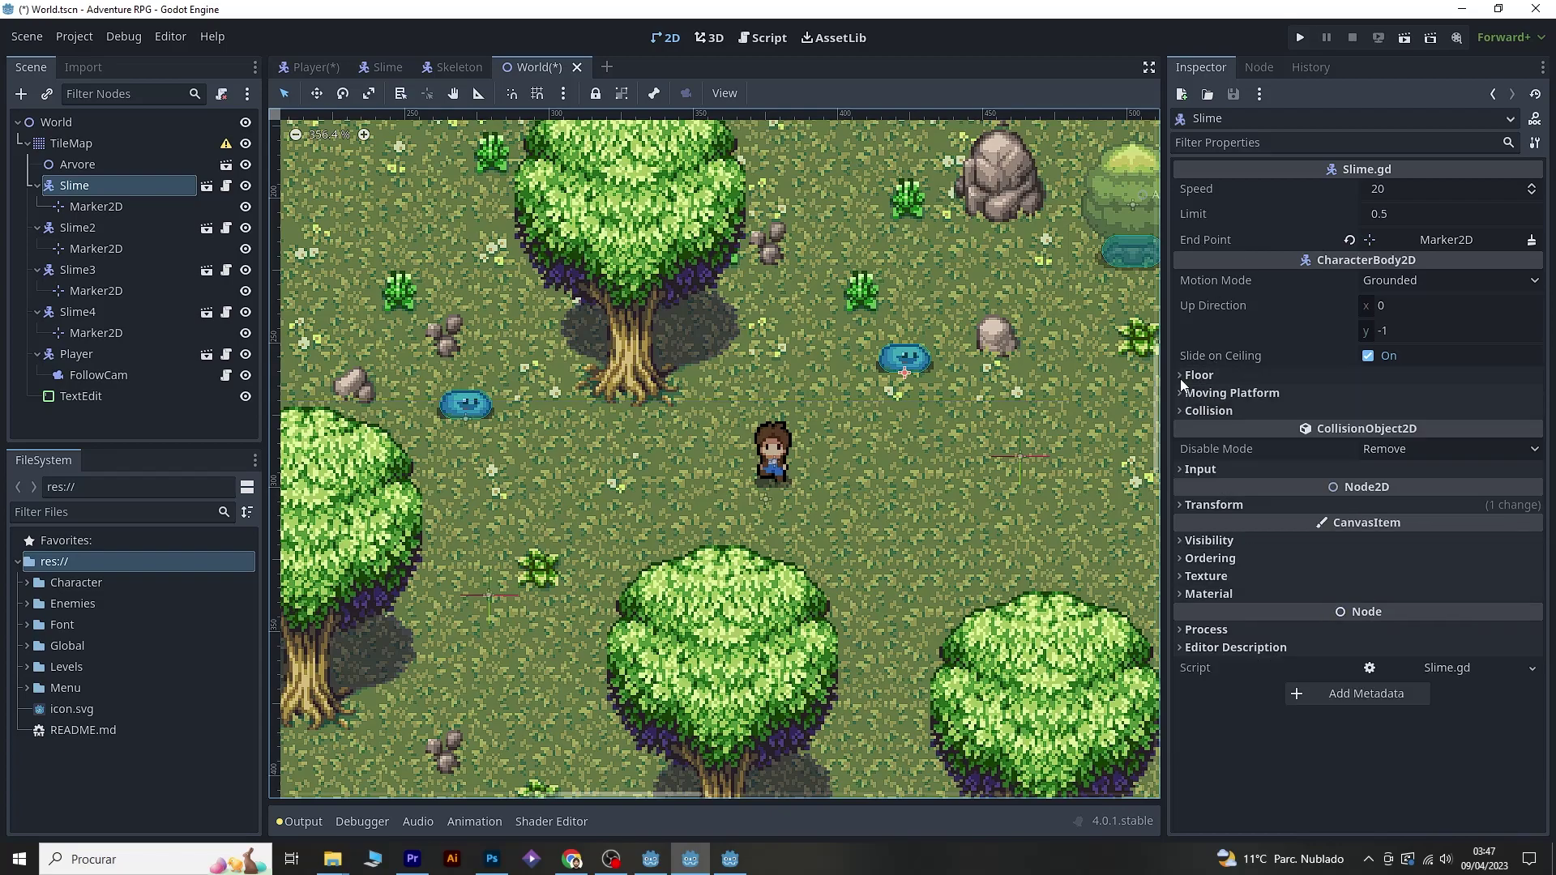
pyautogui.click(1180, 504)
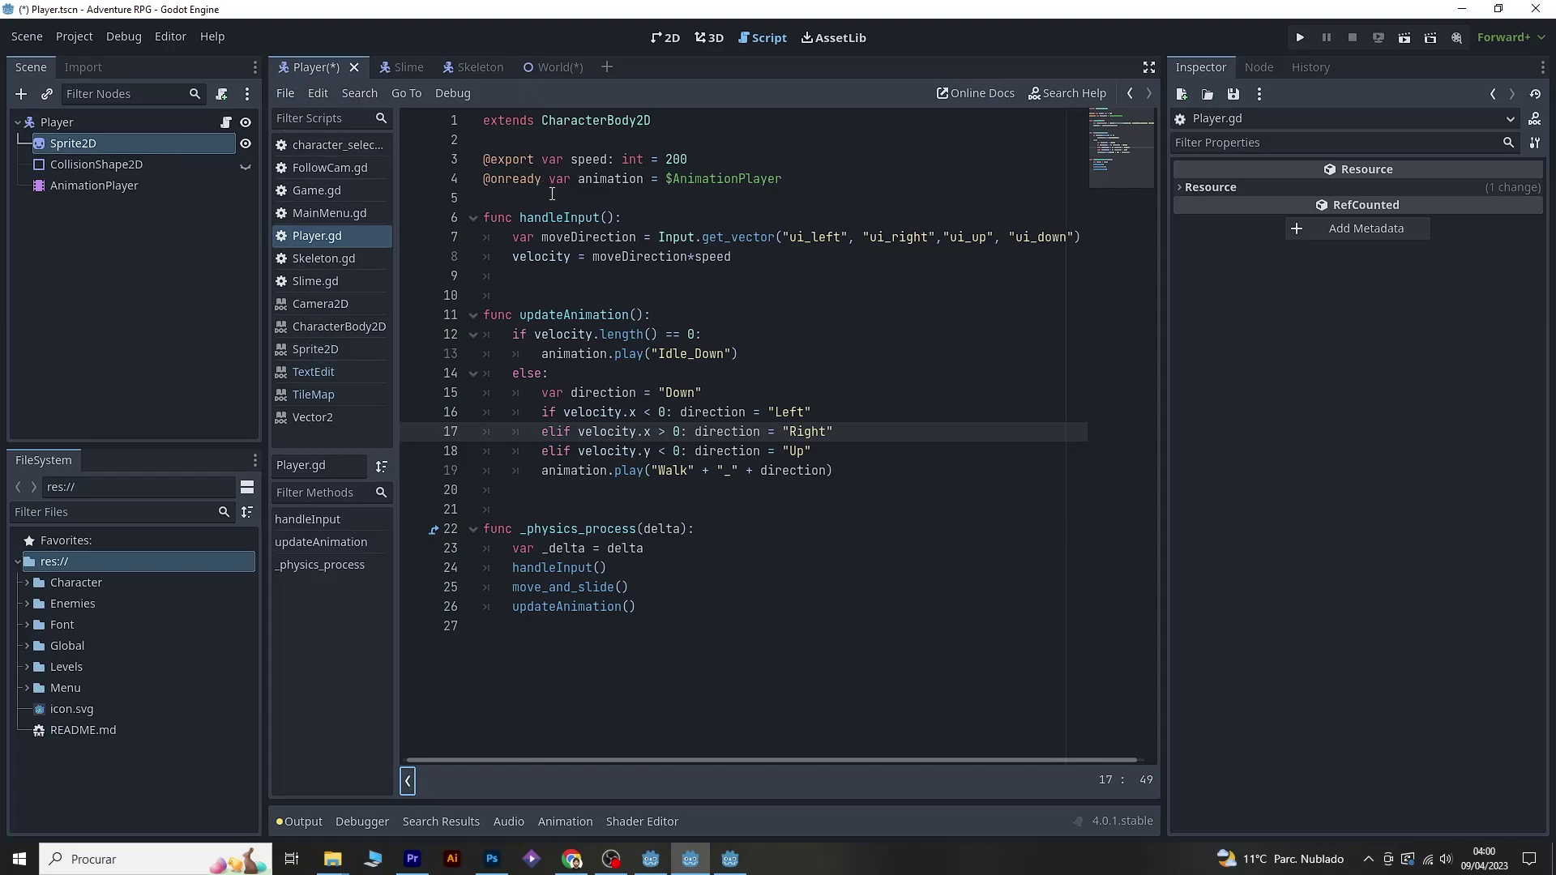
# - Select Player.gd code from line 3 down to line 23, then clear the selection
pyautogui.moveTo(520, 160); pyautogui.dragTo(703, 335)
pyautogui.moveTo(760, 382); pyautogui.dragTo(792, 544)
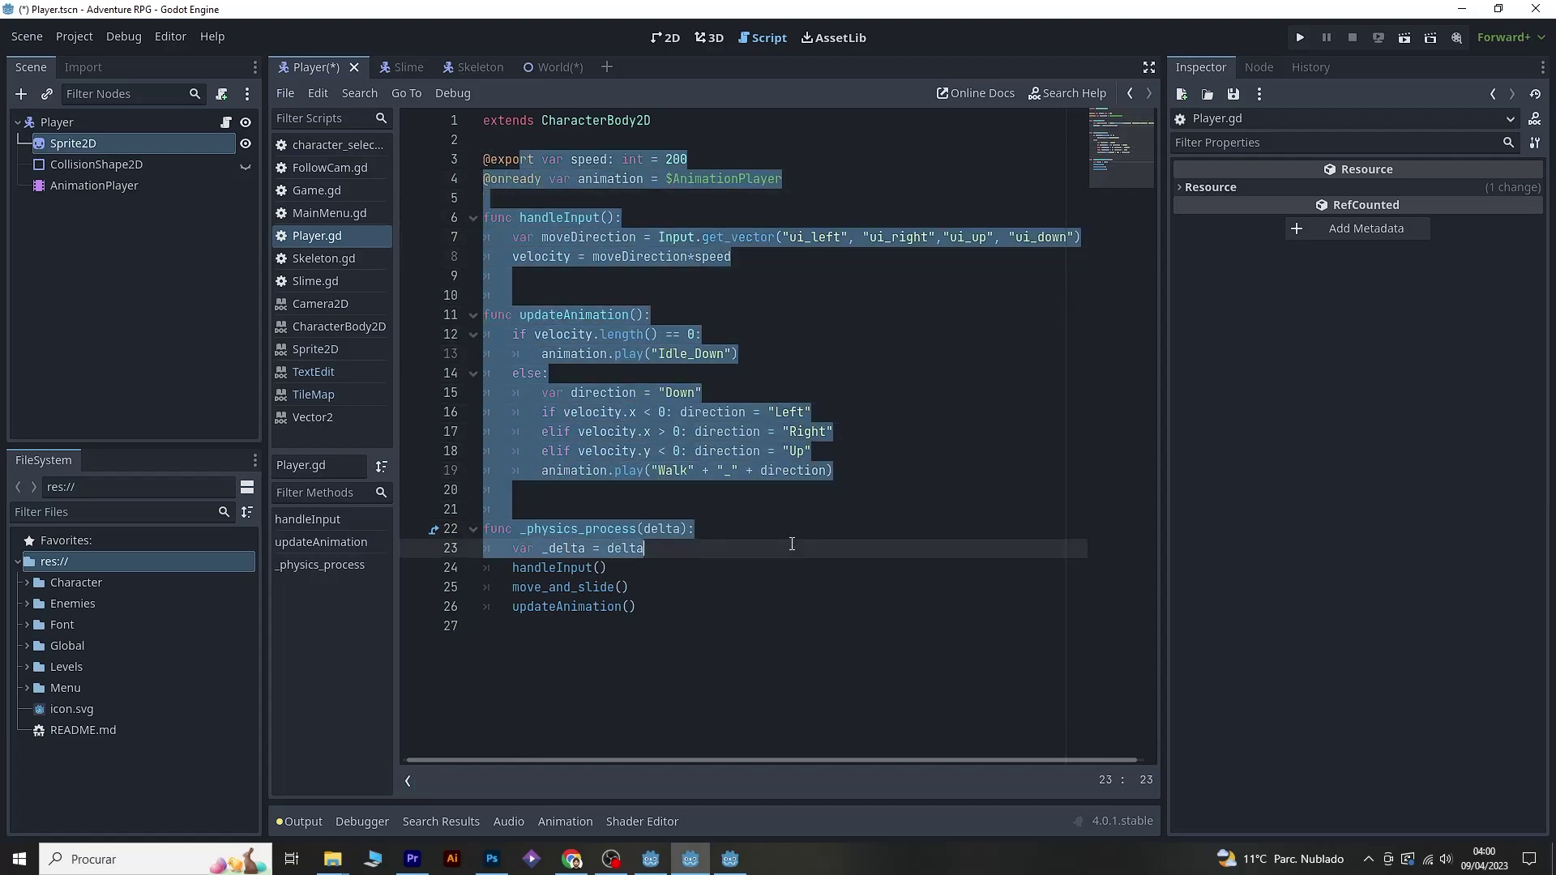
pyautogui.click(814, 591)
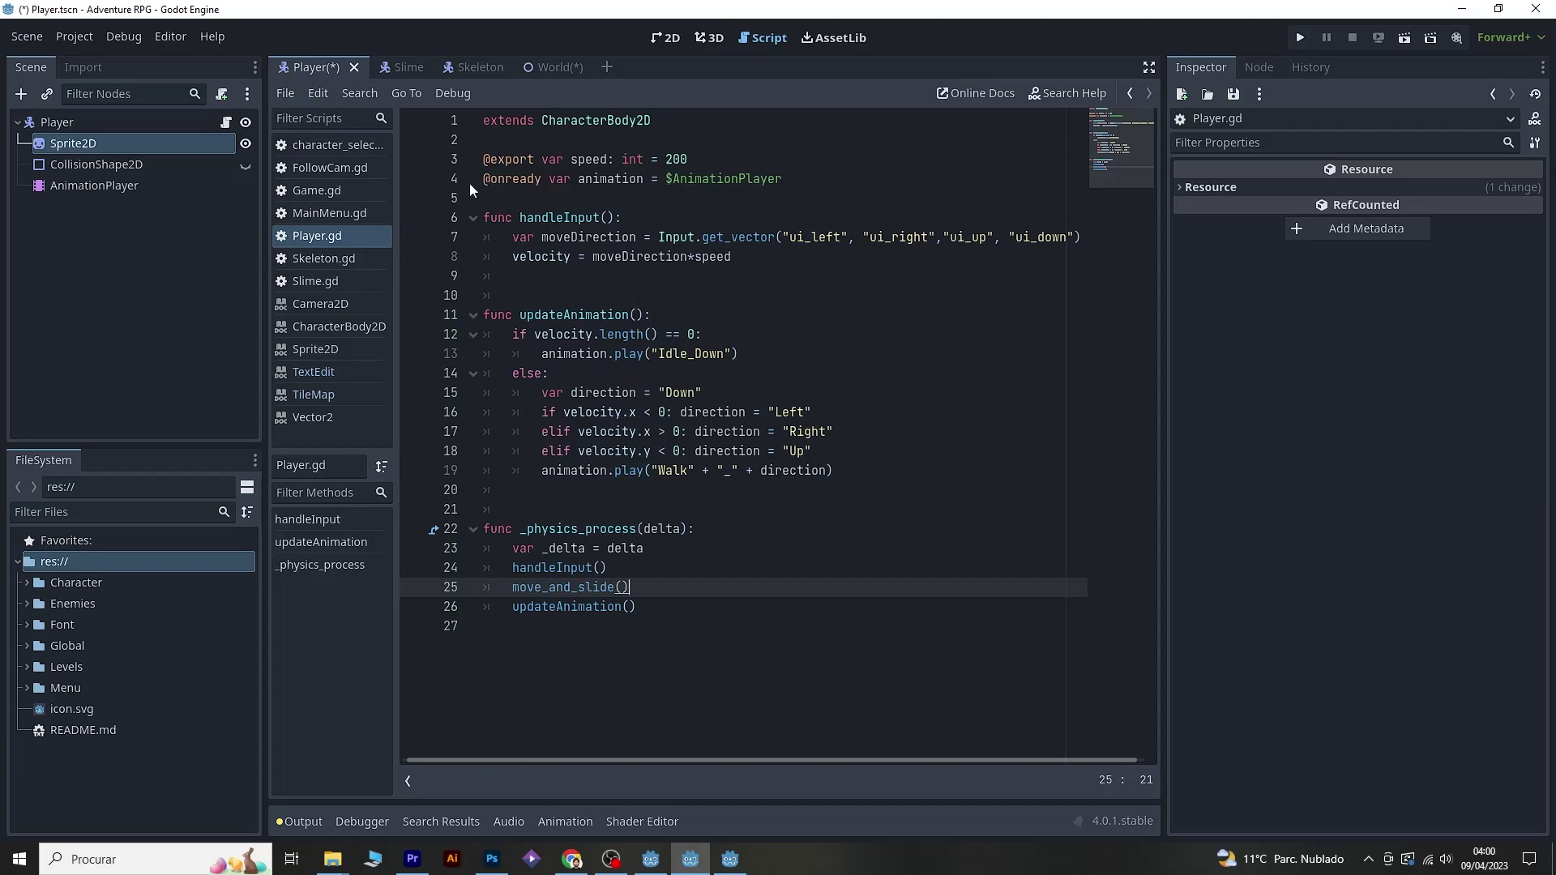
# - Look through the script File menu twice, then drag the panel edge to widen the open-scripts list
pyautogui.click(285, 94)
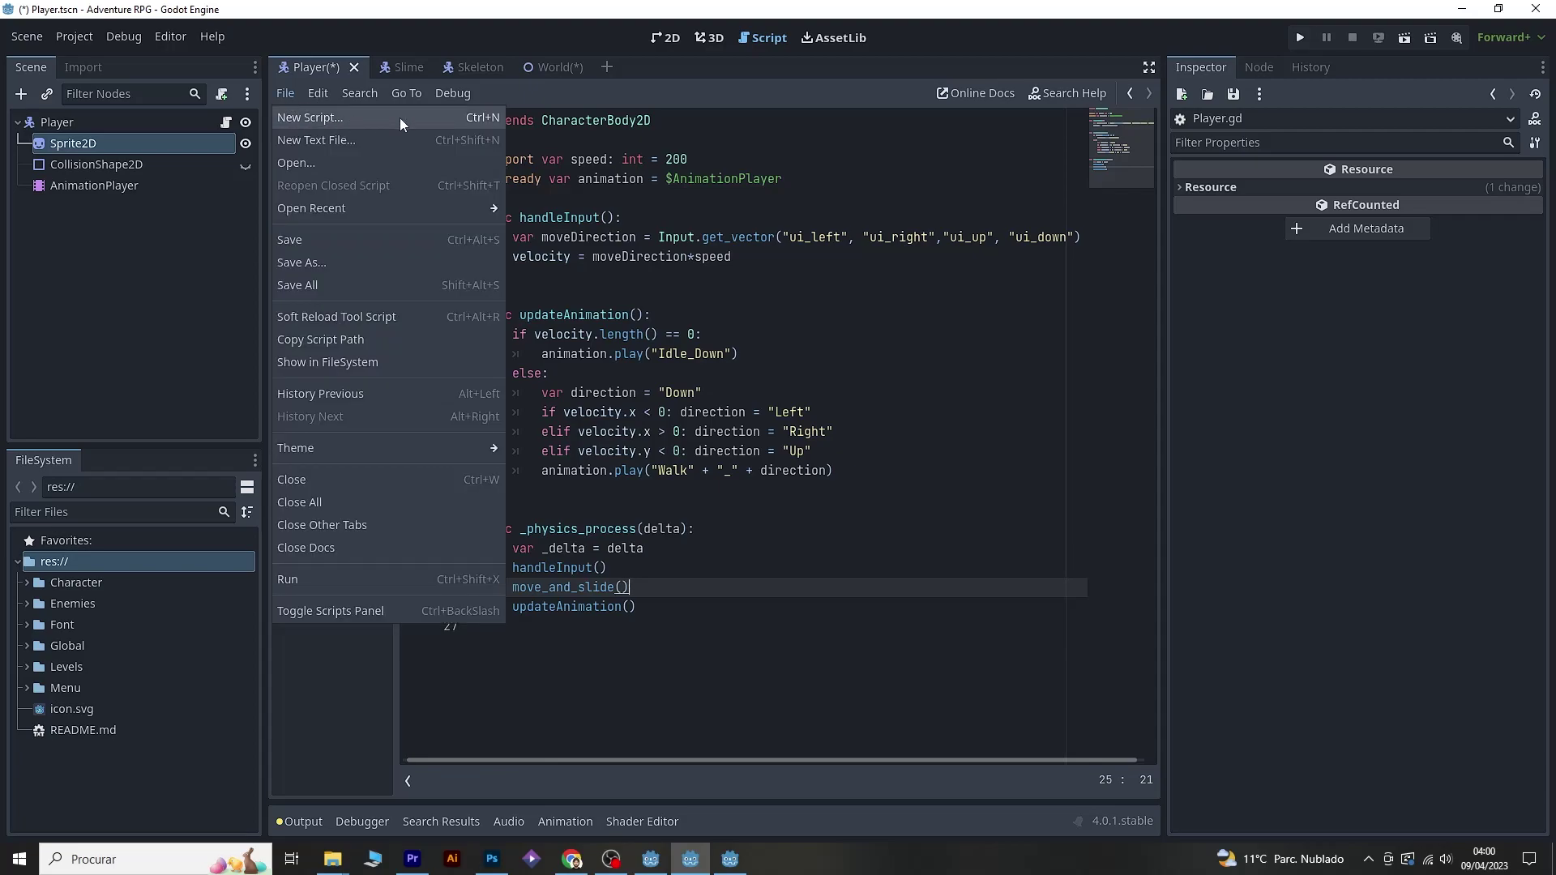
pyautogui.click(645, 265)
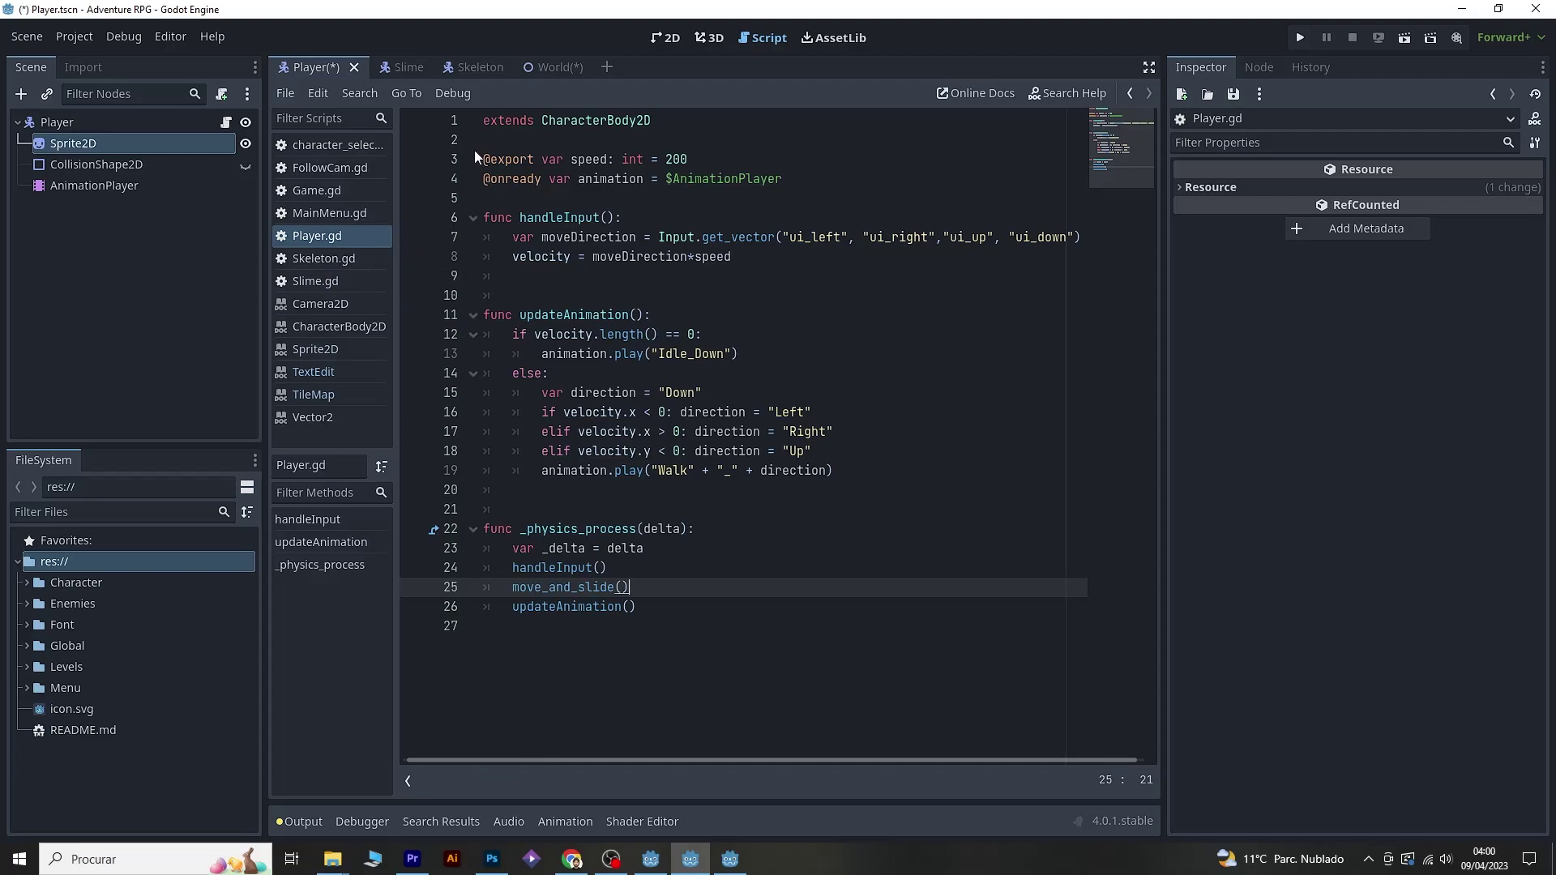
pyautogui.click(289, 95)
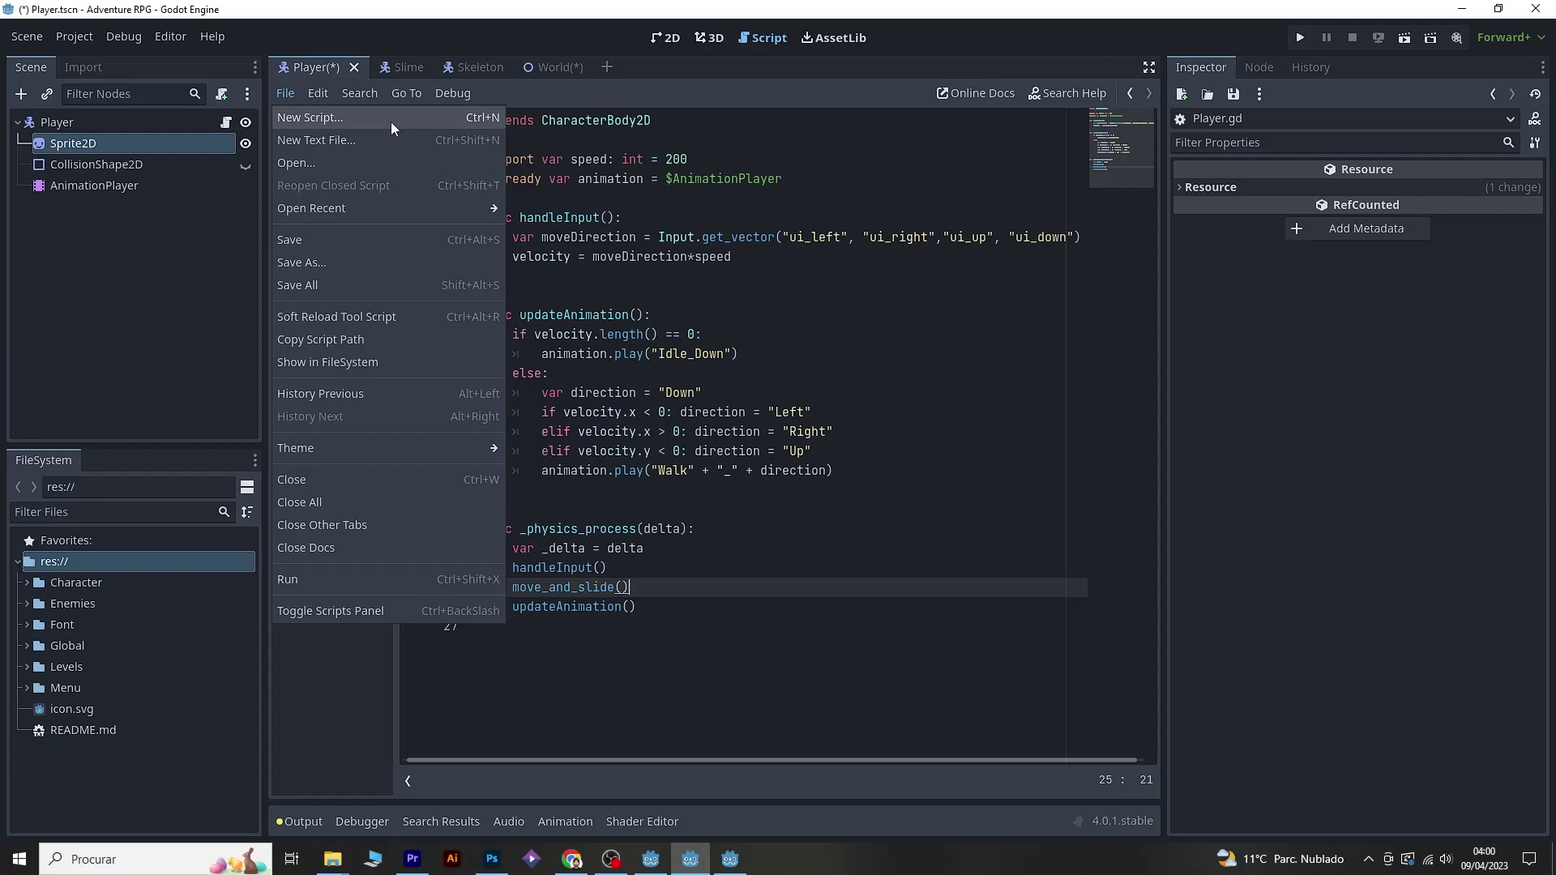
pyautogui.click(712, 223)
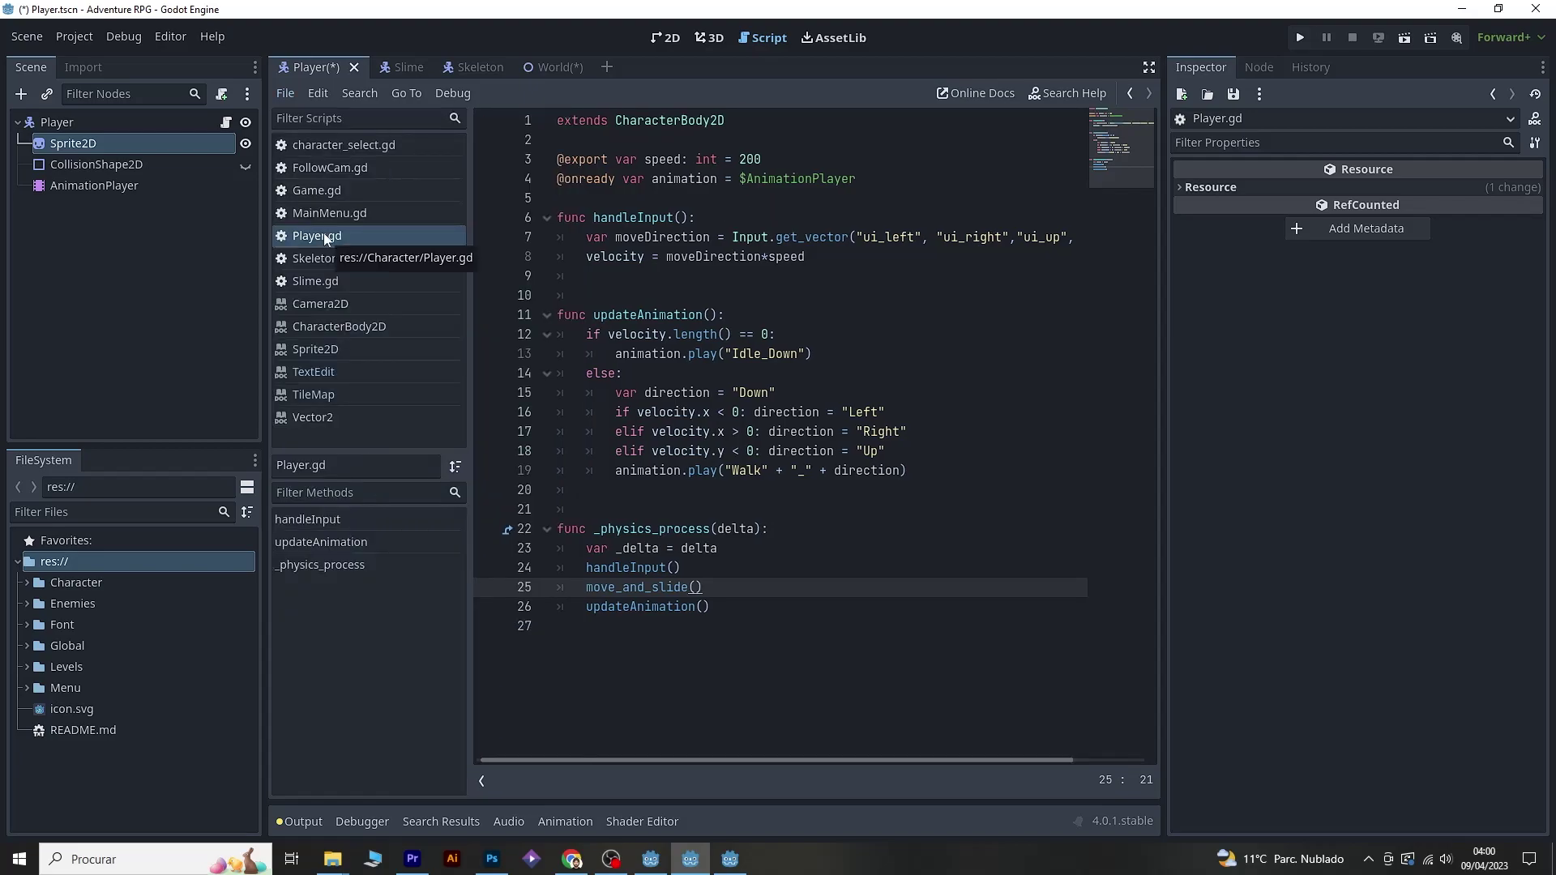
pyautogui.moveTo(317, 235)
pyautogui.mouseDown()
pyautogui.moveTo(176, 151)
pyautogui.moveTo(319, 236)
pyautogui.mouseUp()
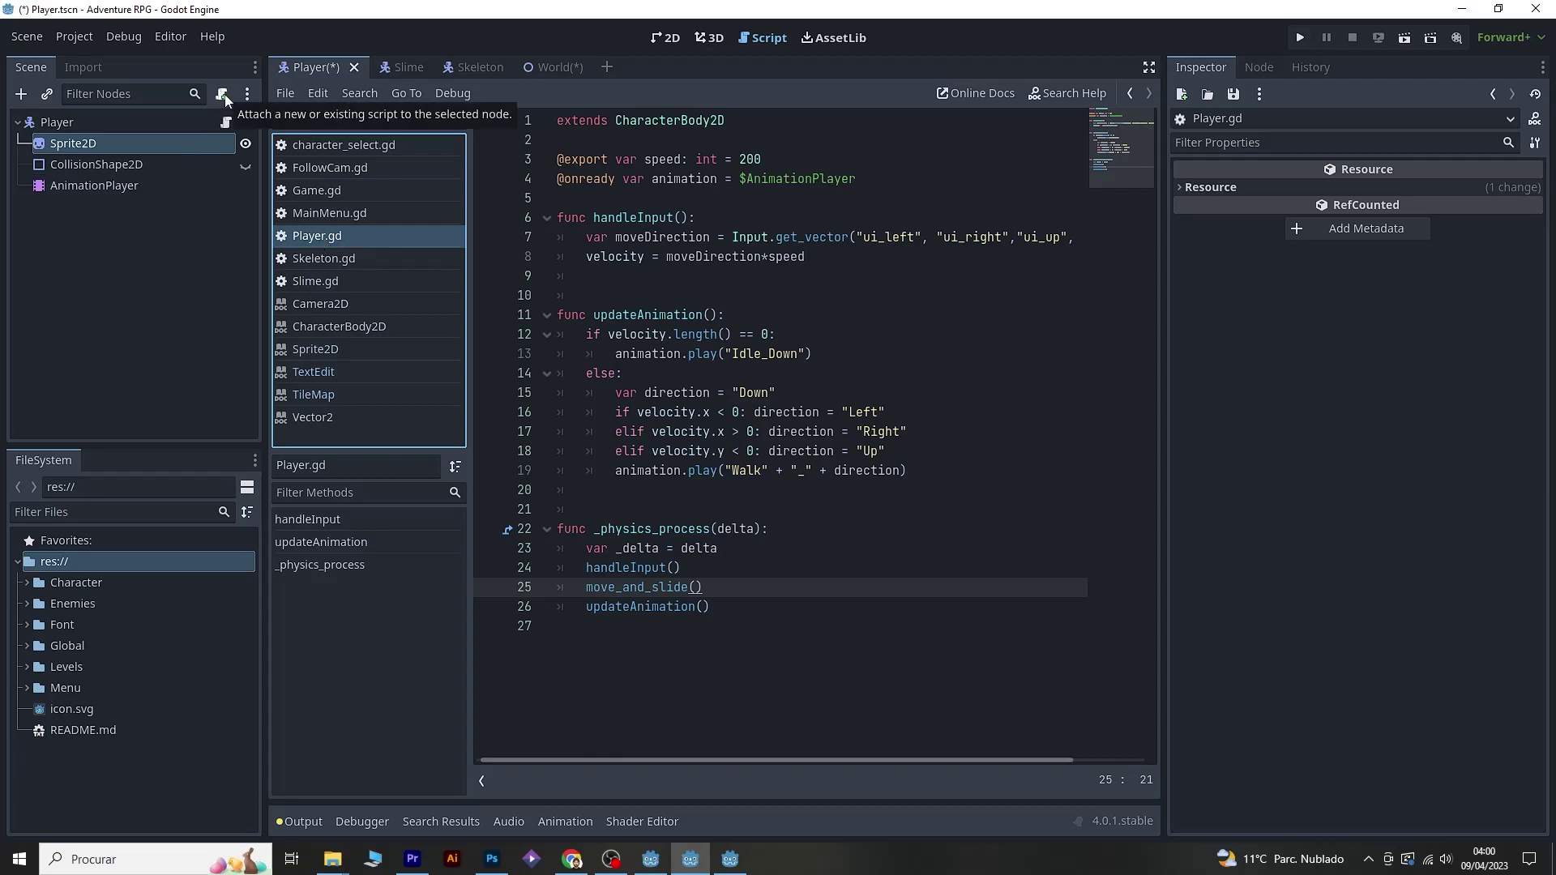
# - Add an empty func _ready(): pass below the physics function at the end of Player.gd
pyautogui.click(787, 611)
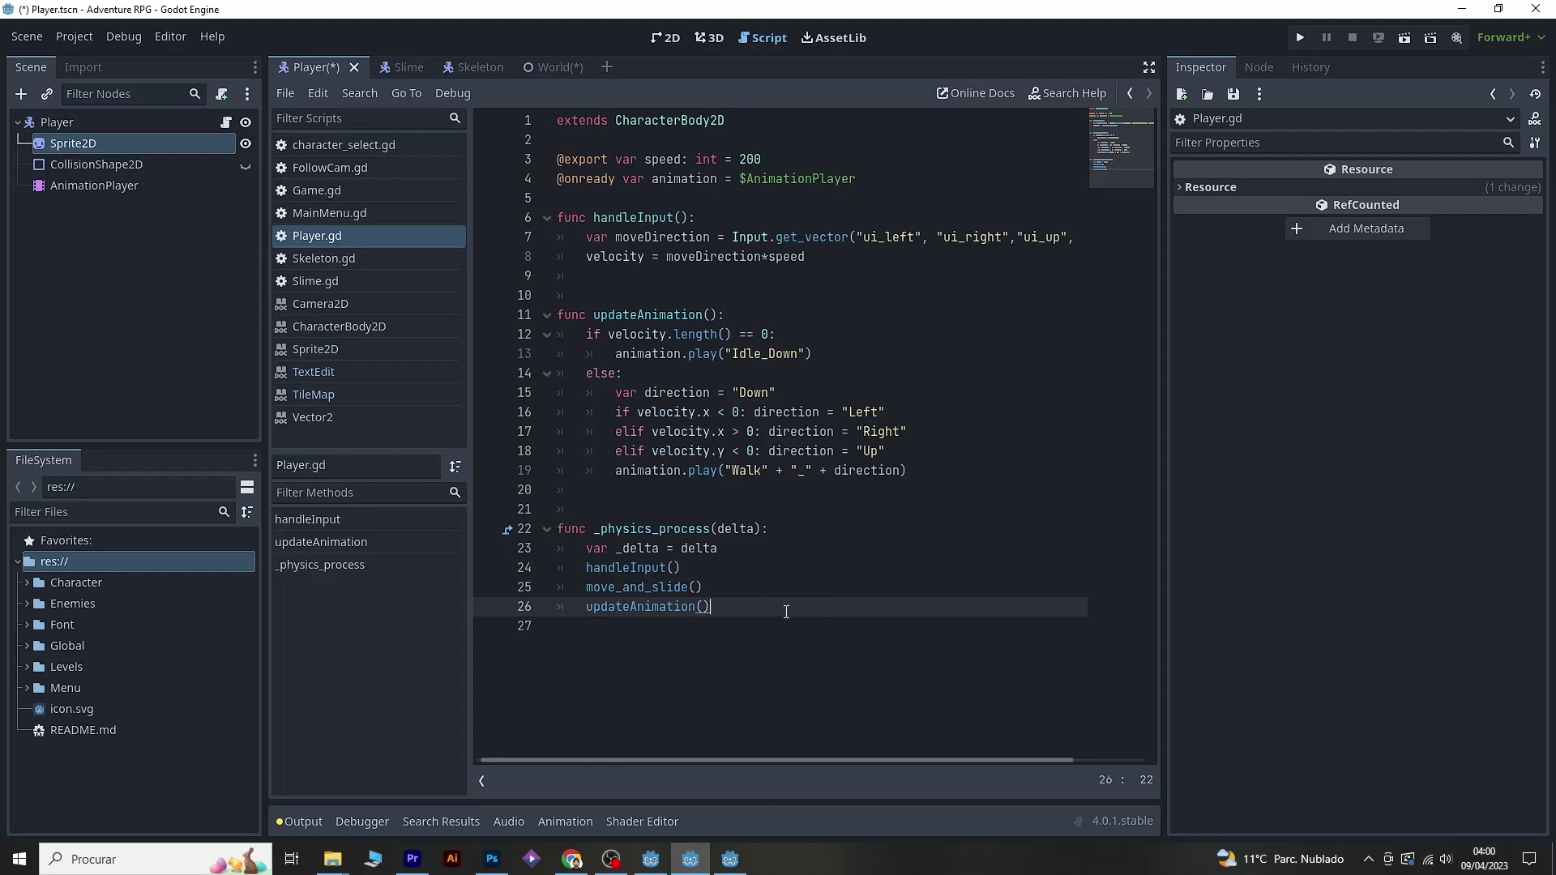
pyautogui.press('Return')
pyautogui.press('Return')
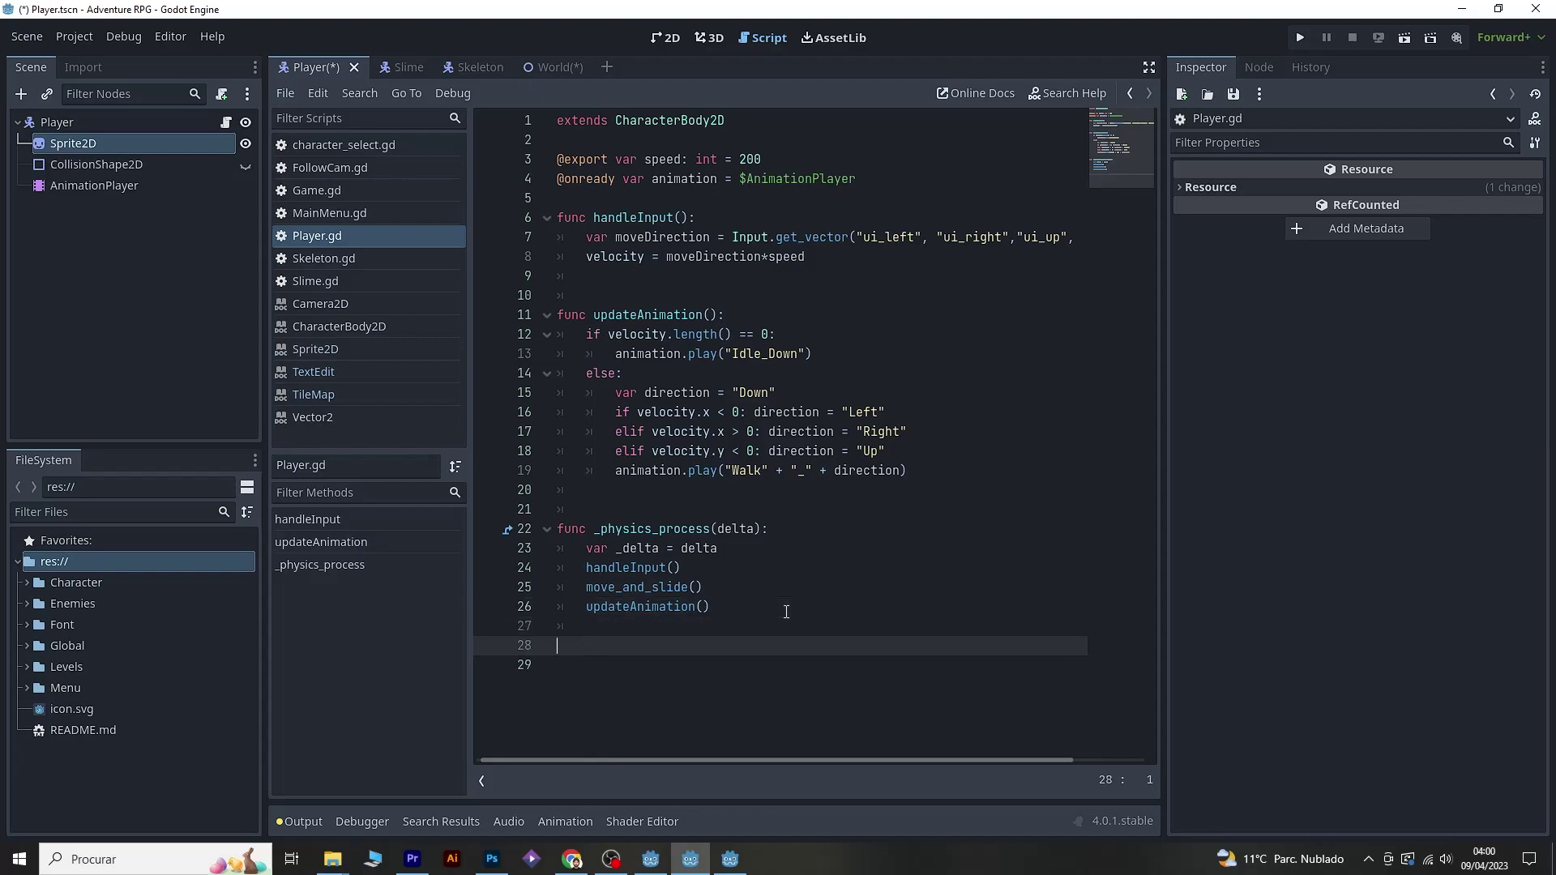
pyautogui.write('func _ready():')
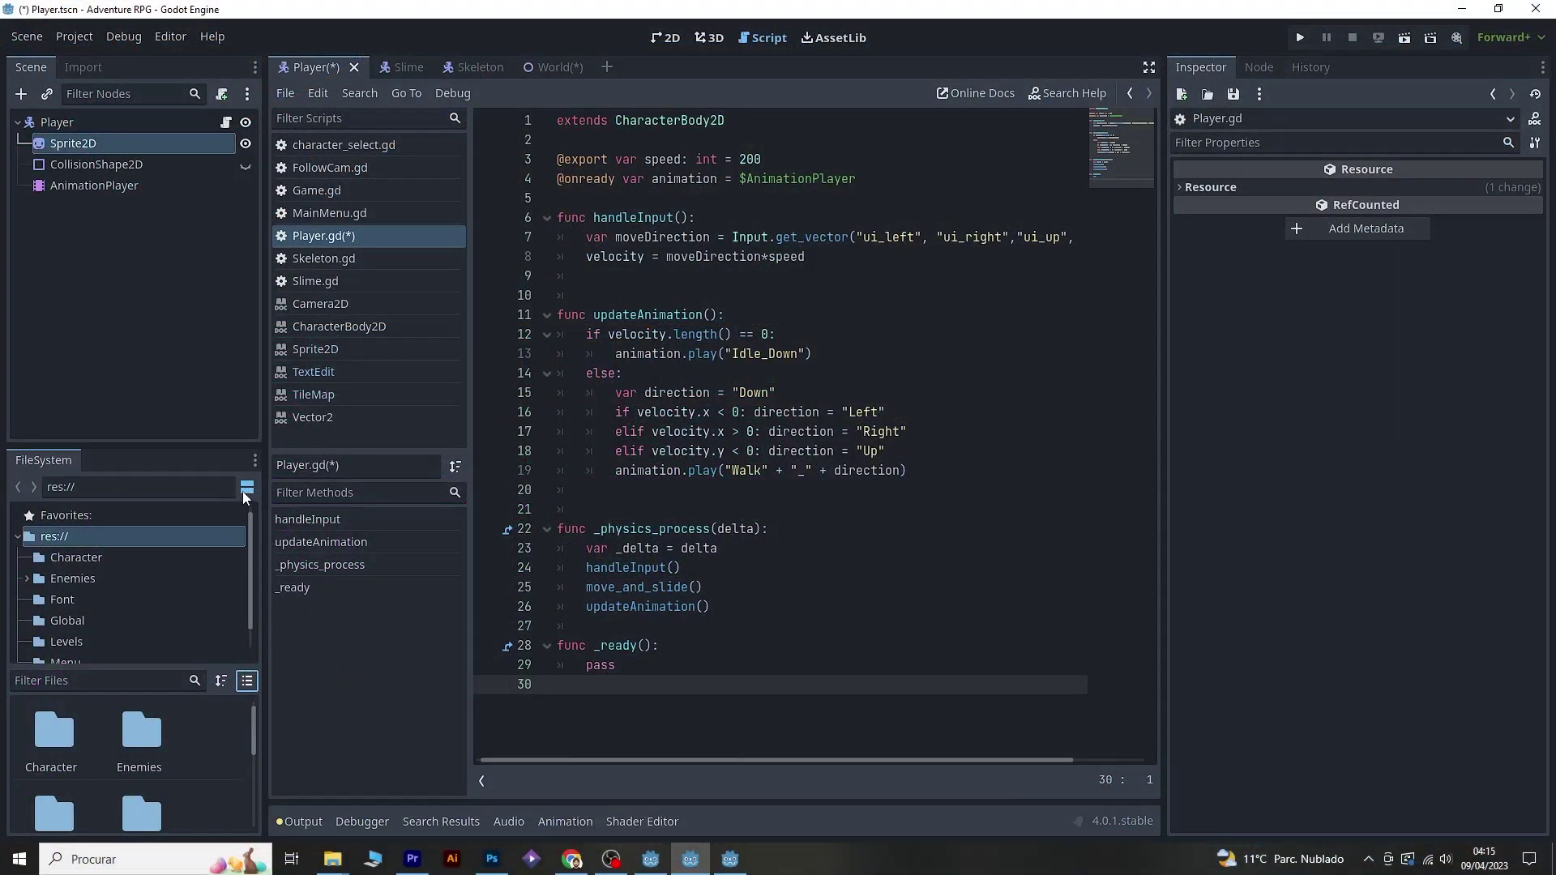
# - Turn off FileSystem split mode and expand the Enemies/Skeleton, Font and Levels folders
pyautogui.click(245, 490)
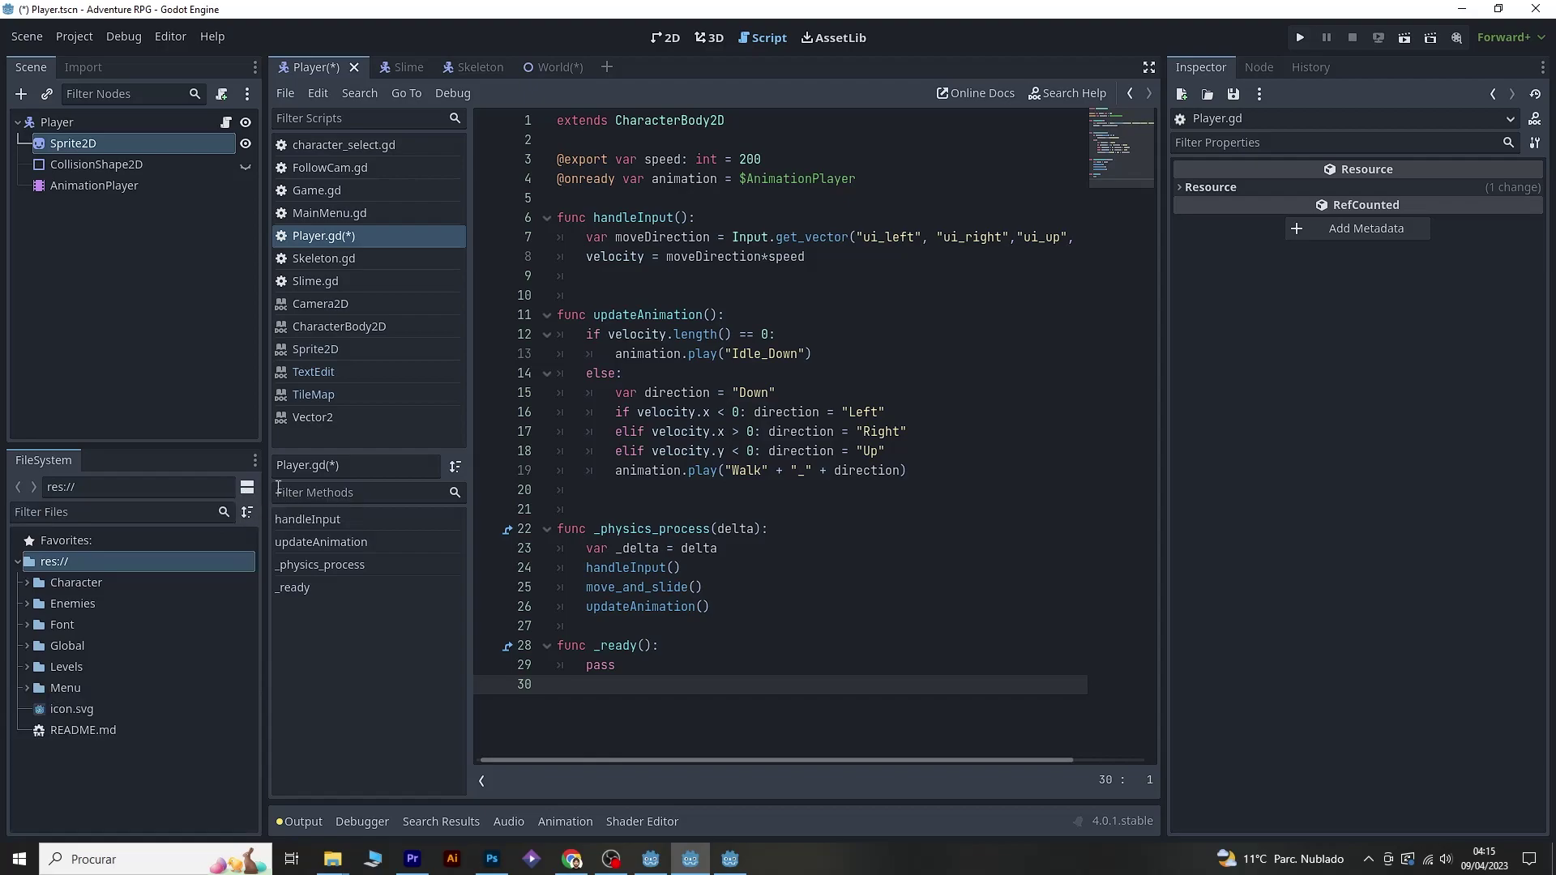
pyautogui.click(29, 585)
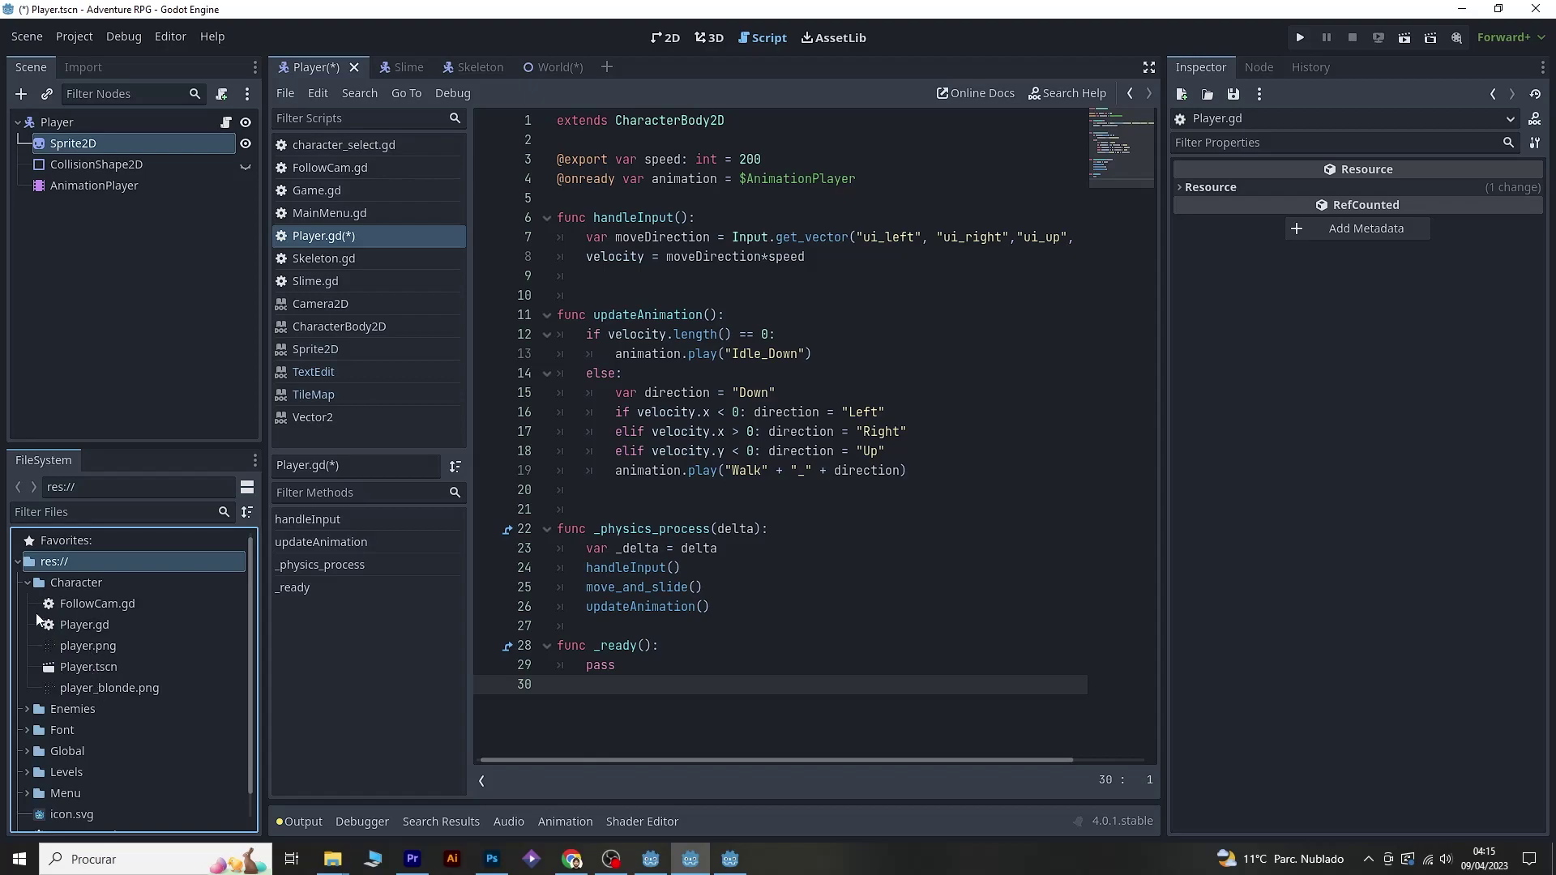
pyautogui.click(27, 582)
pyautogui.click(28, 605)
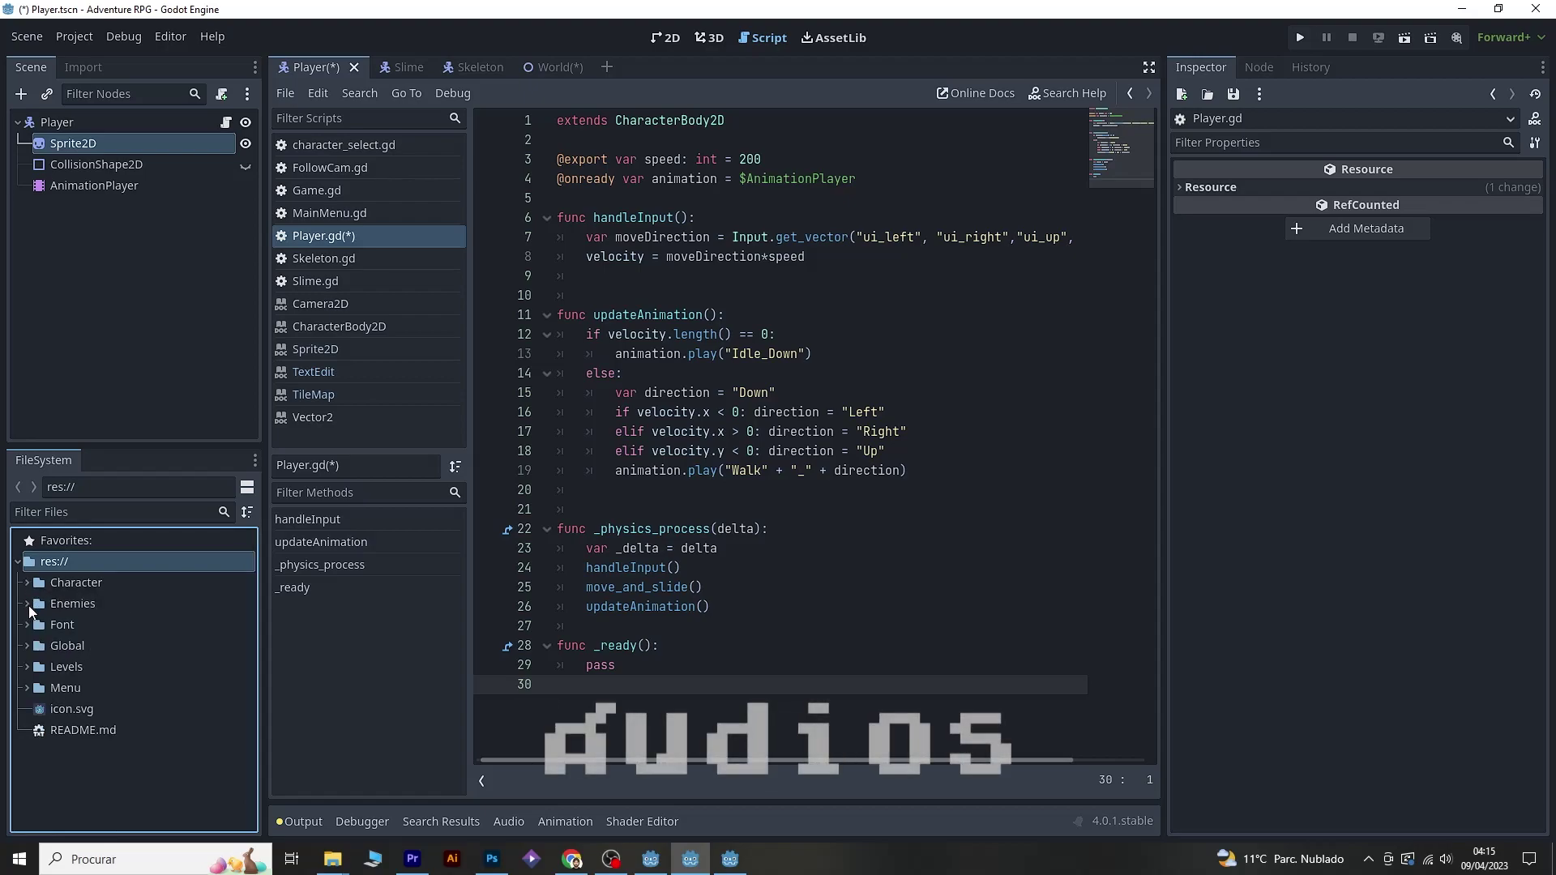
pyautogui.click(36, 624)
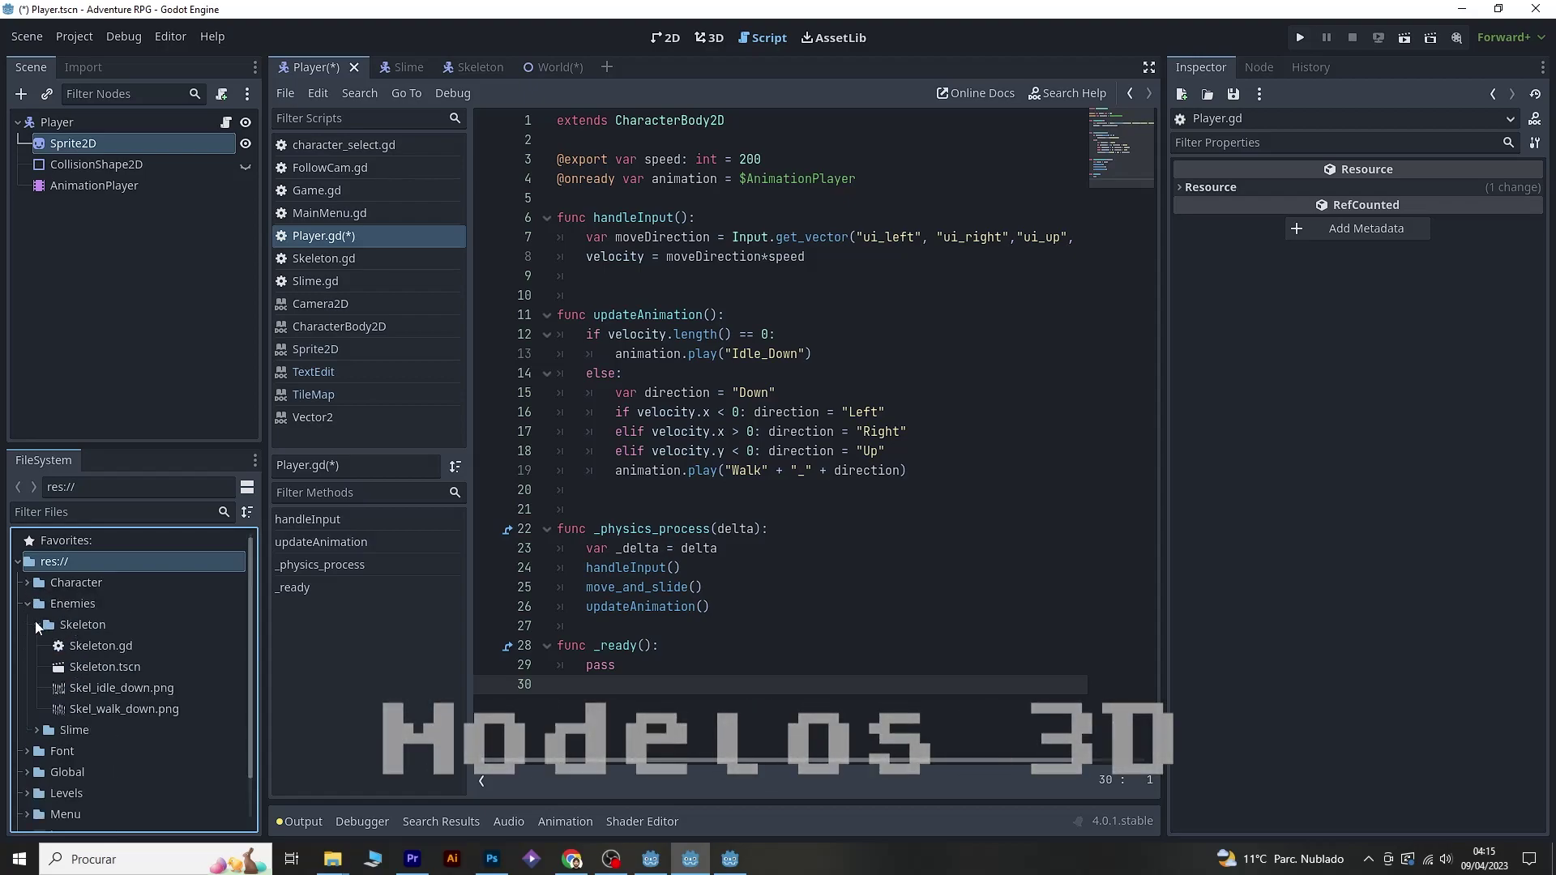
pyautogui.click(27, 751)
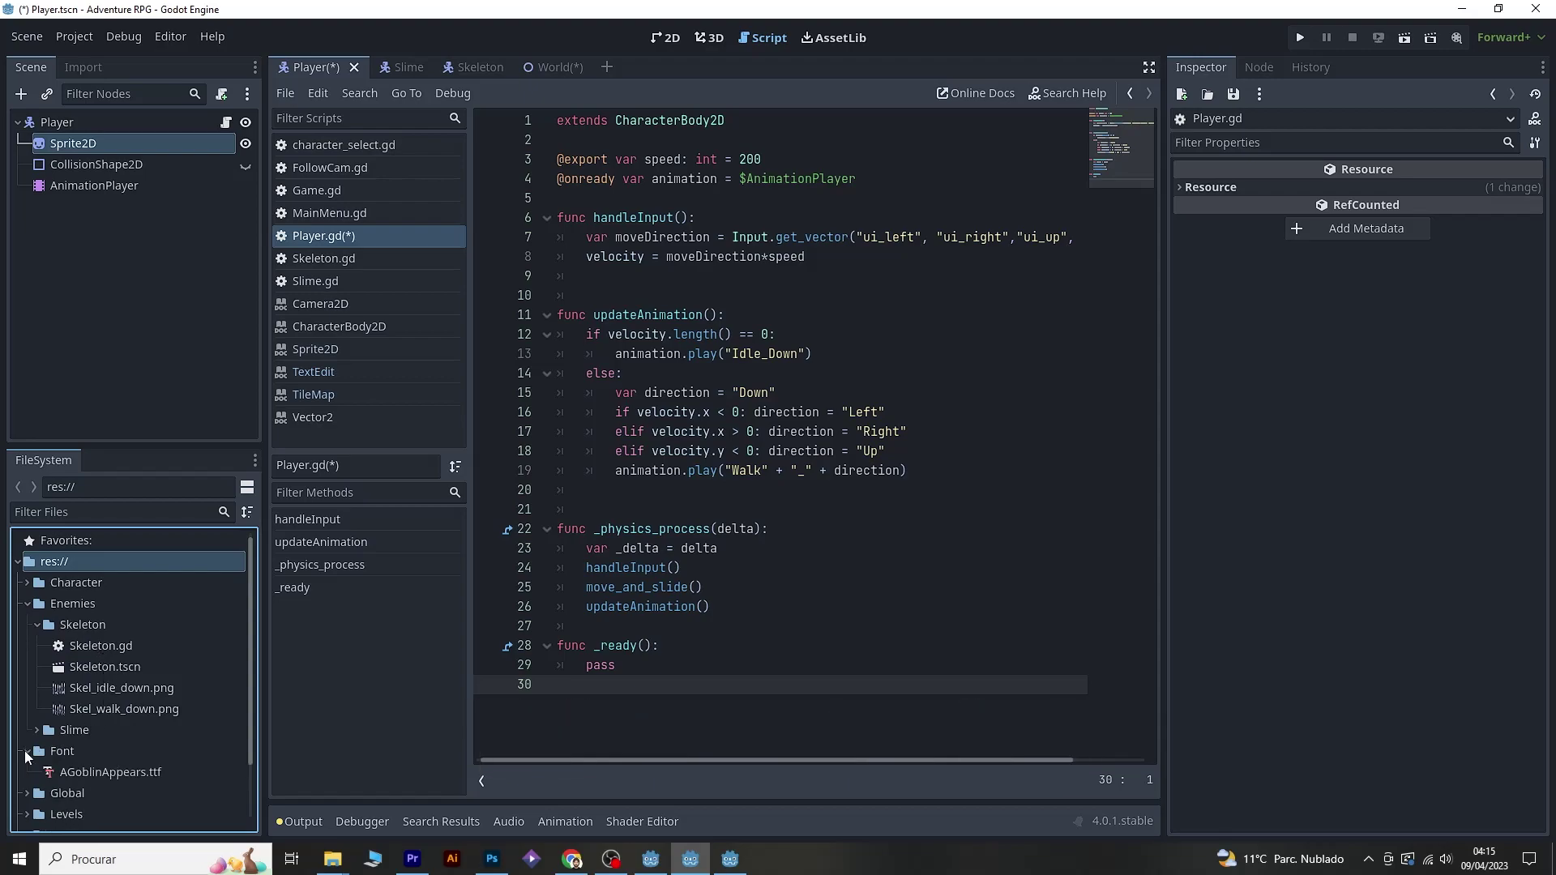
pyautogui.scroll(-1, 109, 727)
pyautogui.scroll(-1, 110, 725)
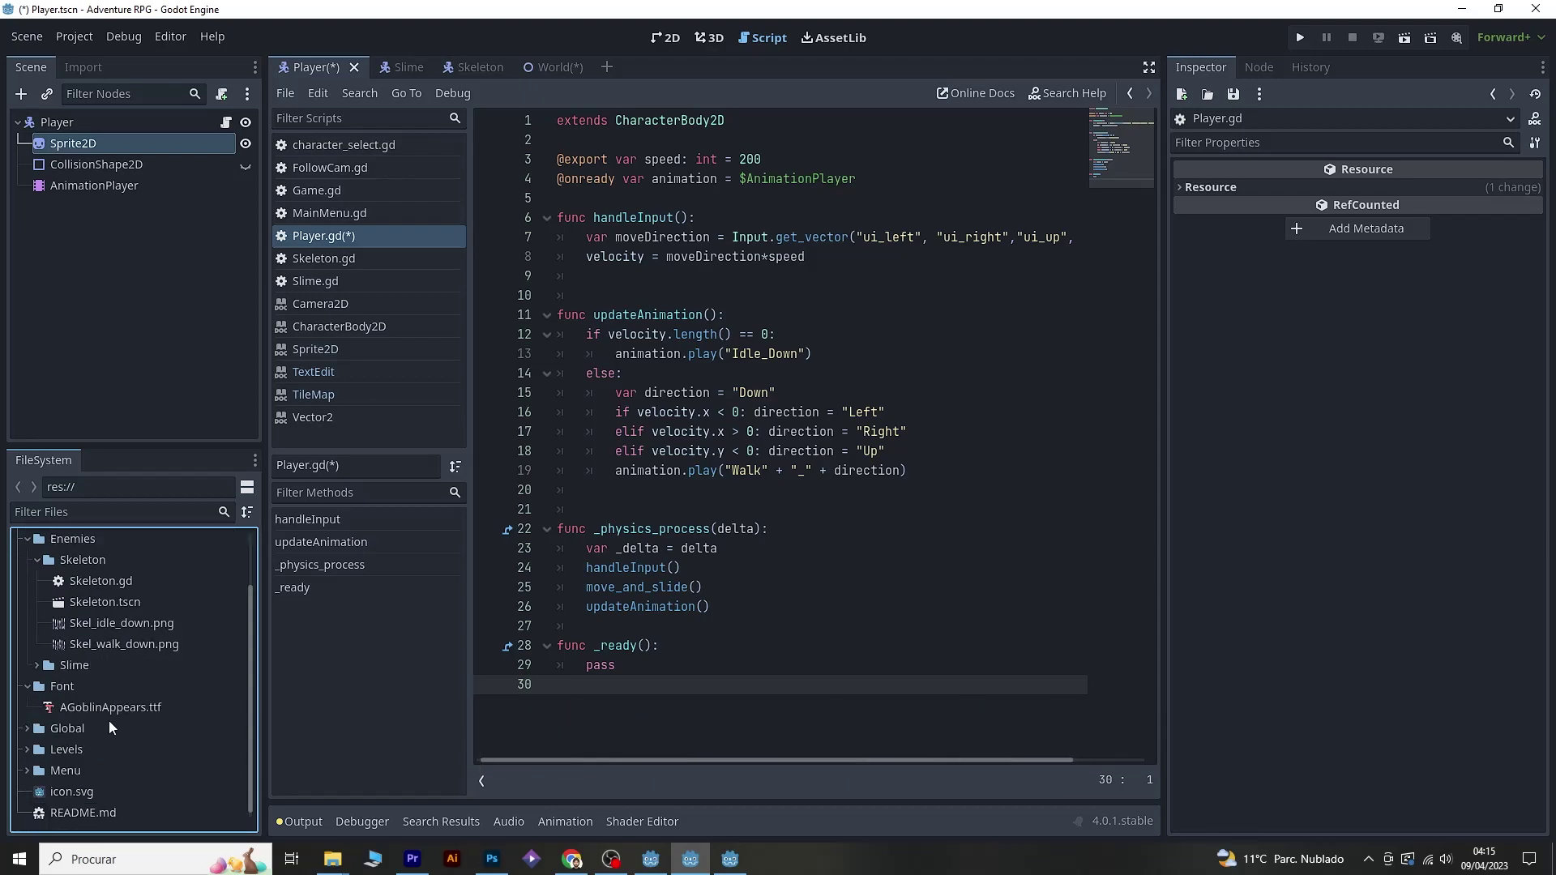
pyautogui.click(27, 754)
pyautogui.scroll(-3, 117, 747)
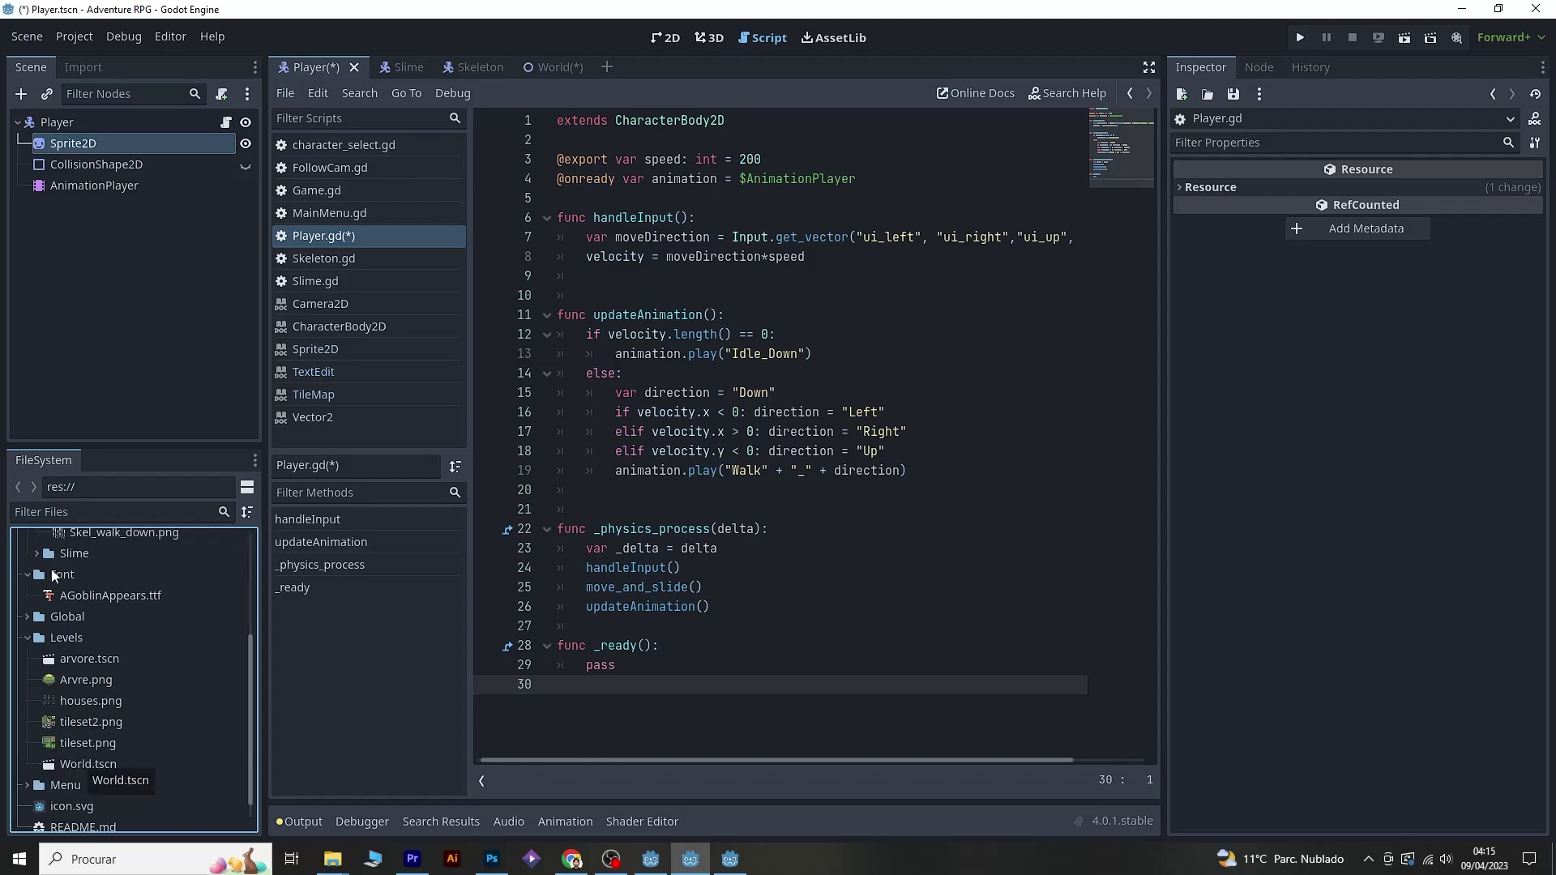
pyautogui.click(27, 637)
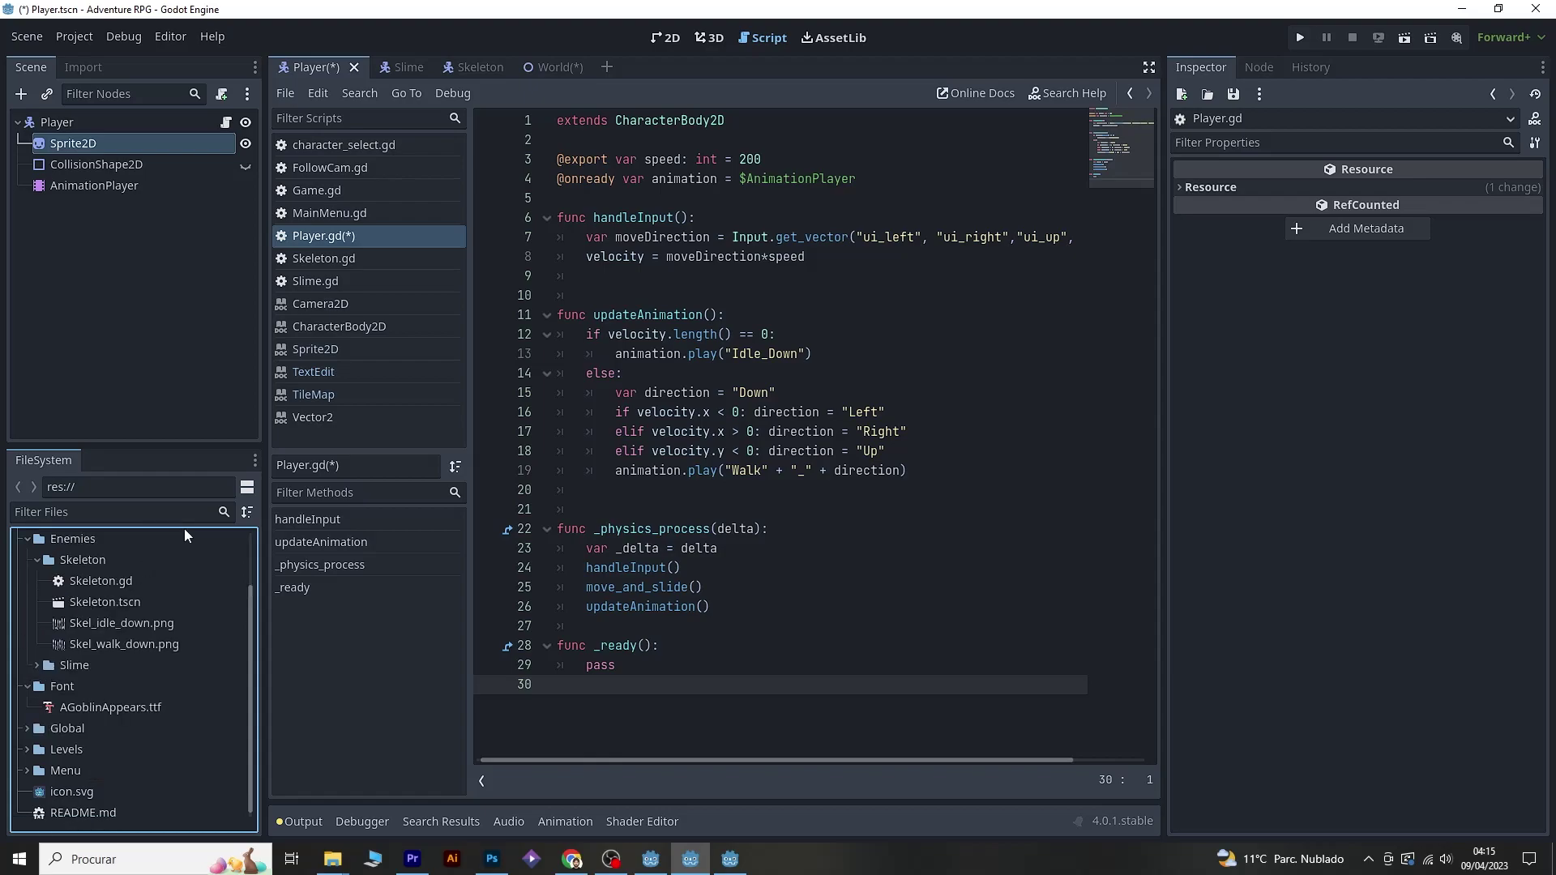
# - Split FileSystem into a folder tree and file grid, resize it, and try list then thumbnail view
pyautogui.click(246, 489)
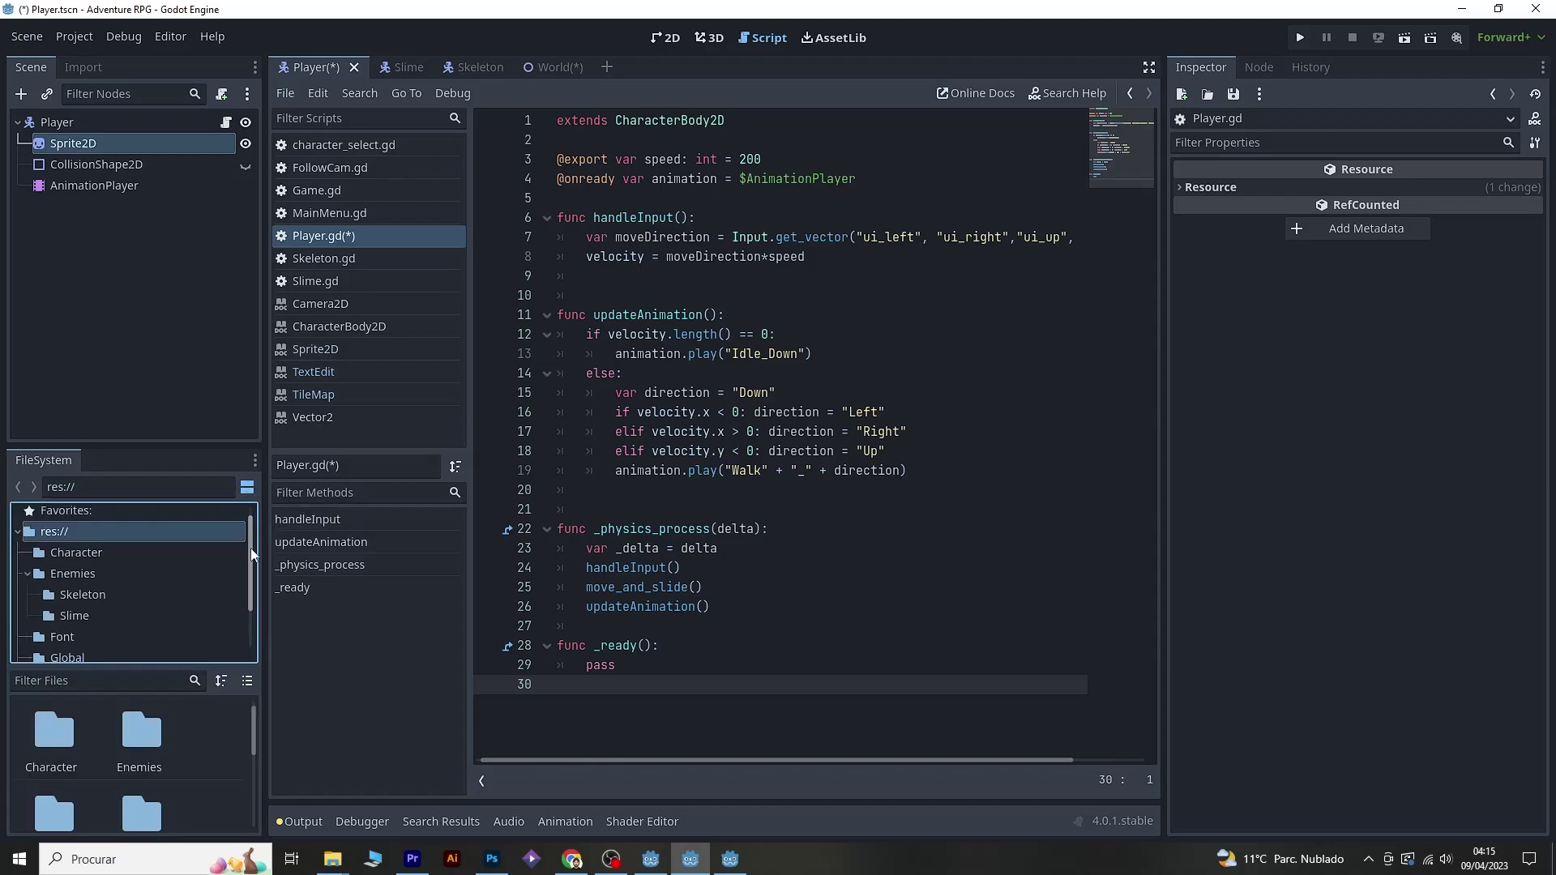
pyautogui.moveTo(250, 548); pyautogui.dragTo(250, 519)
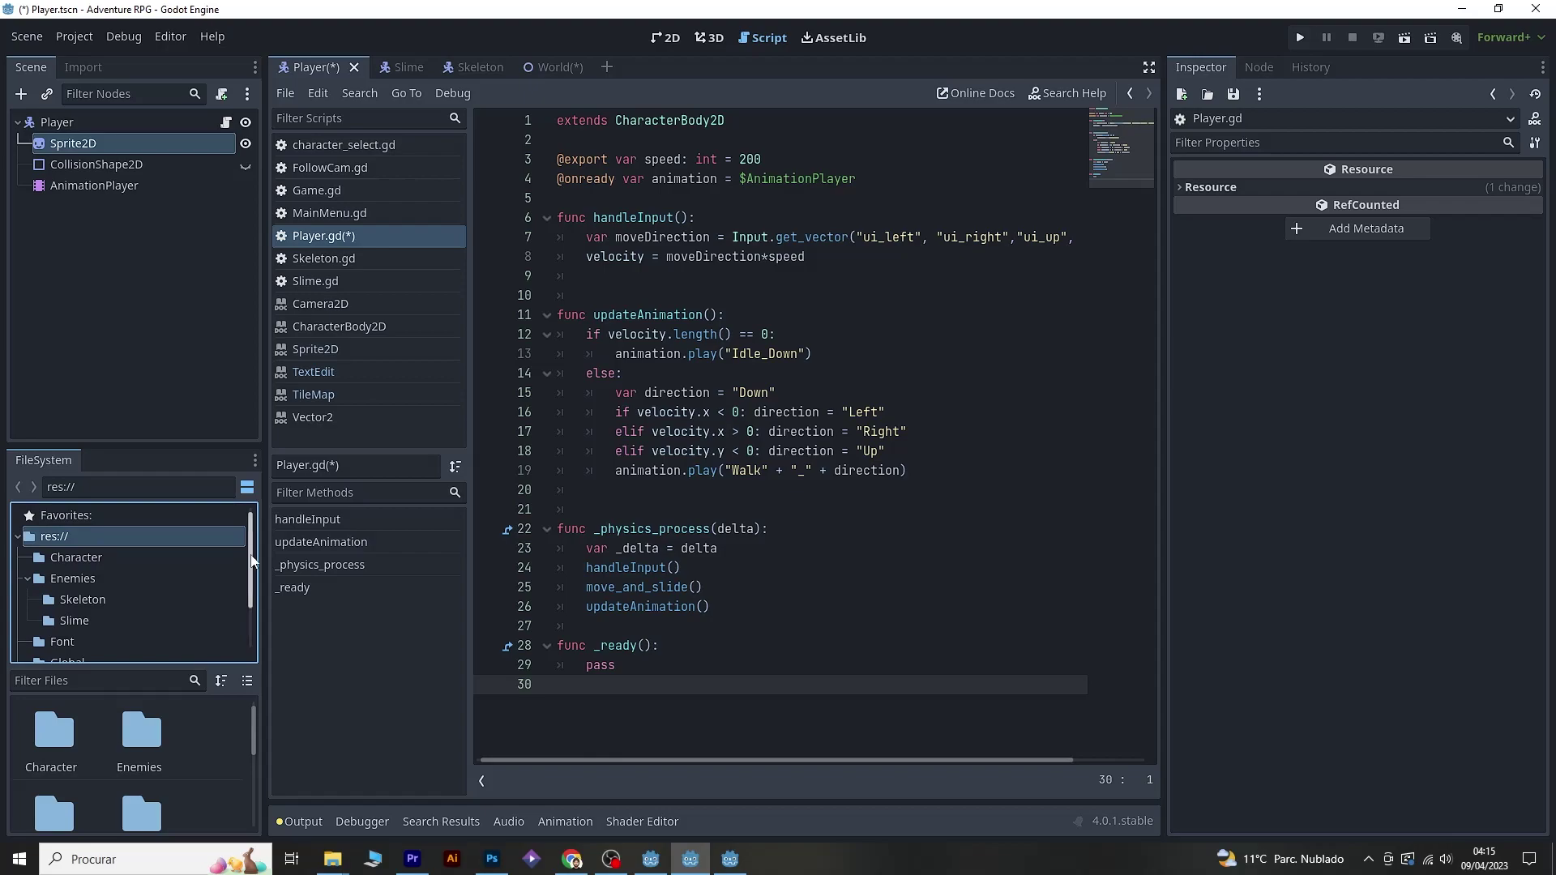
pyautogui.moveTo(251, 713)
pyautogui.mouseDown()
pyautogui.moveTo(252, 762)
pyautogui.moveTo(251, 699)
pyautogui.mouseUp()
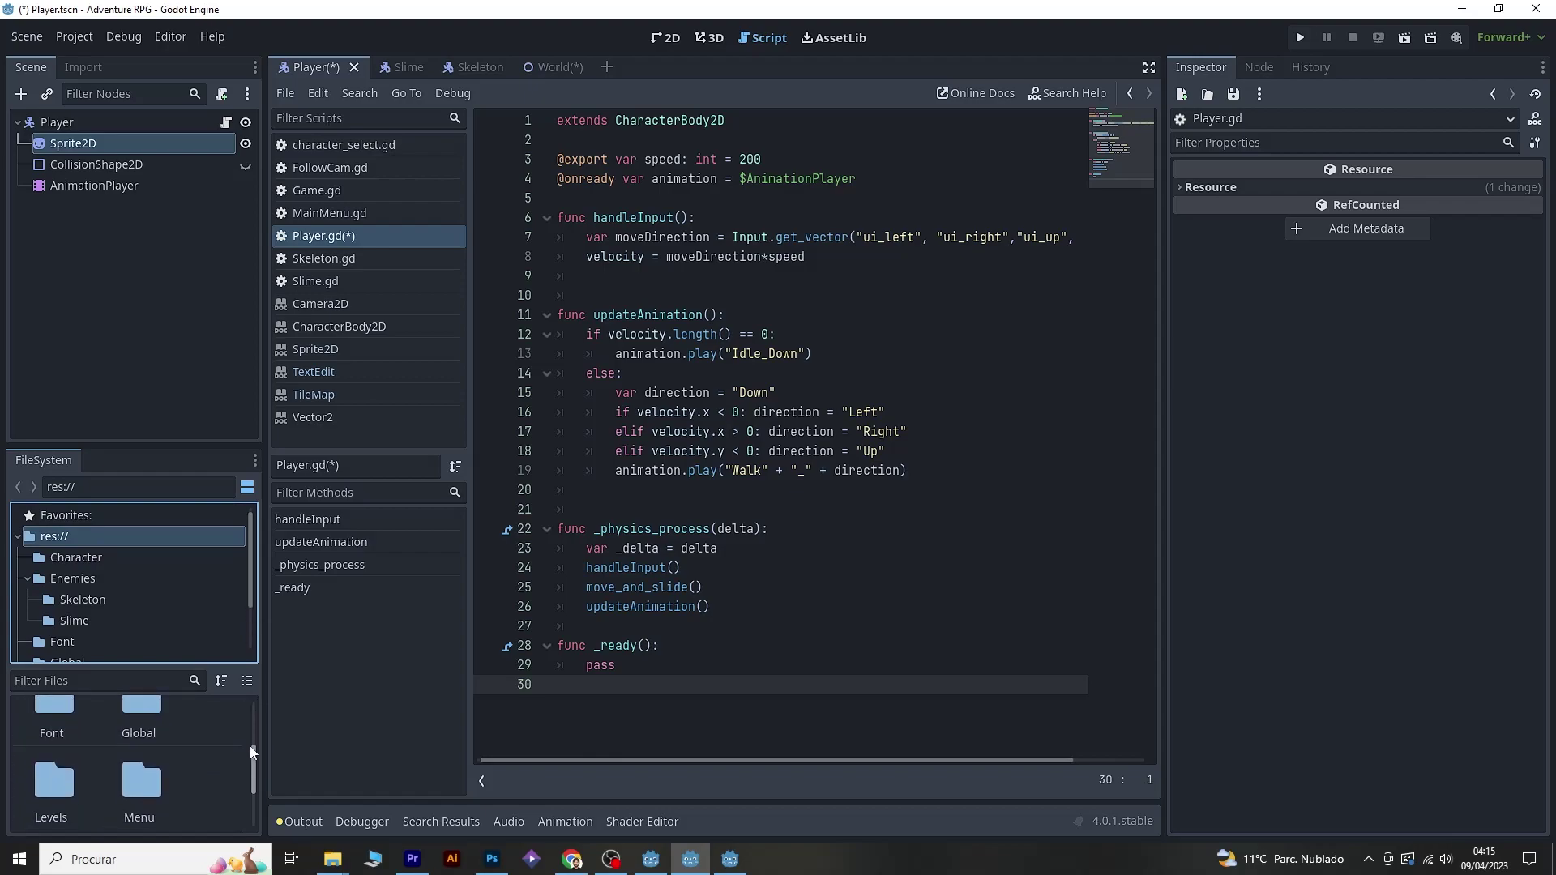
pyautogui.click(248, 681)
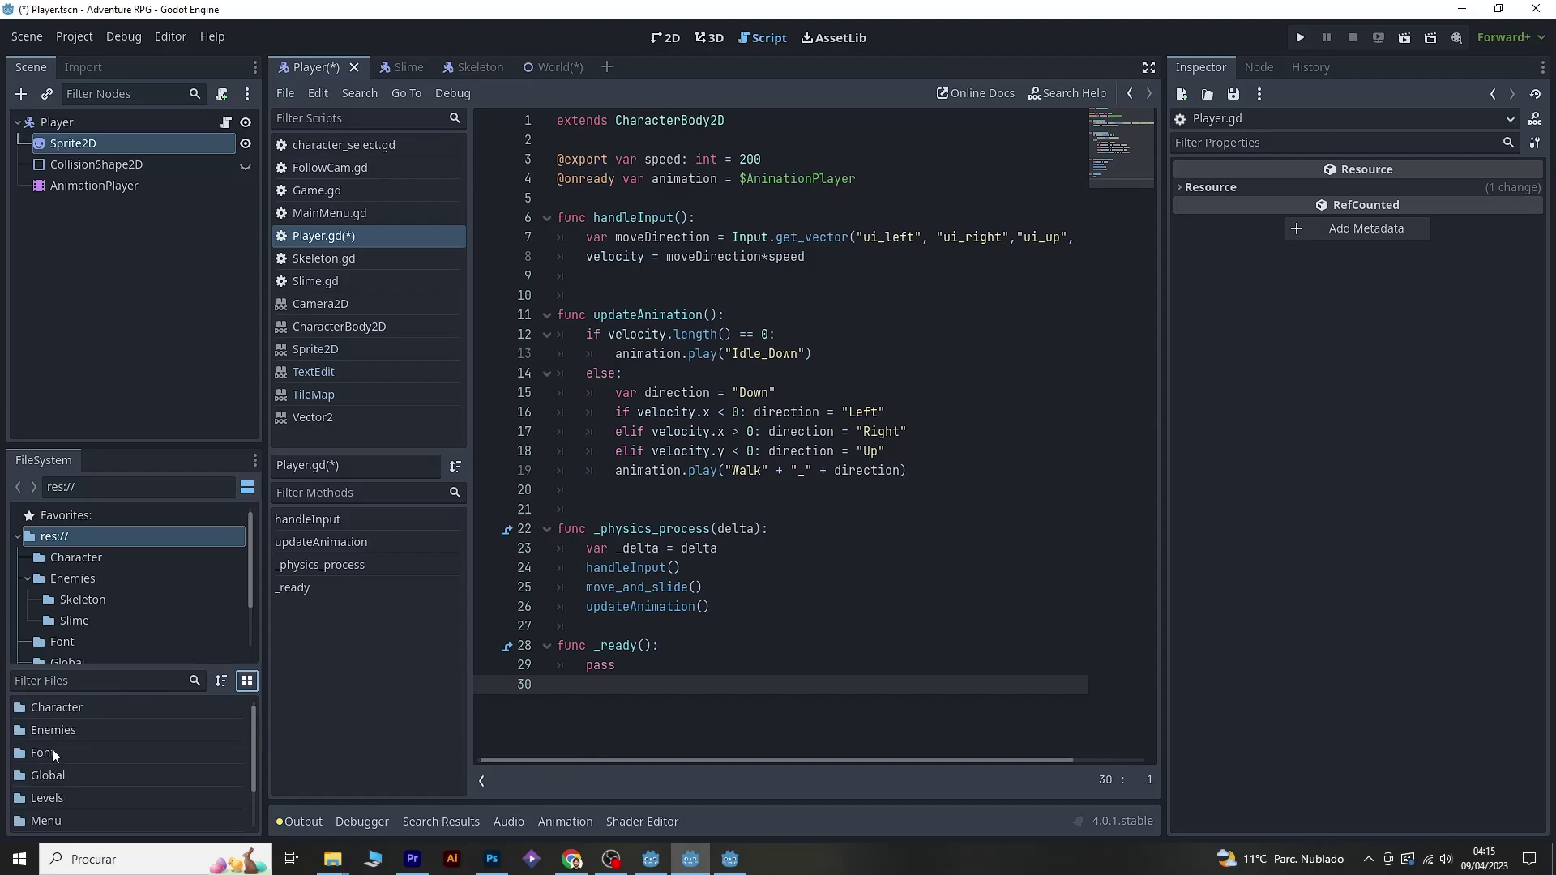
pyautogui.click(248, 686)
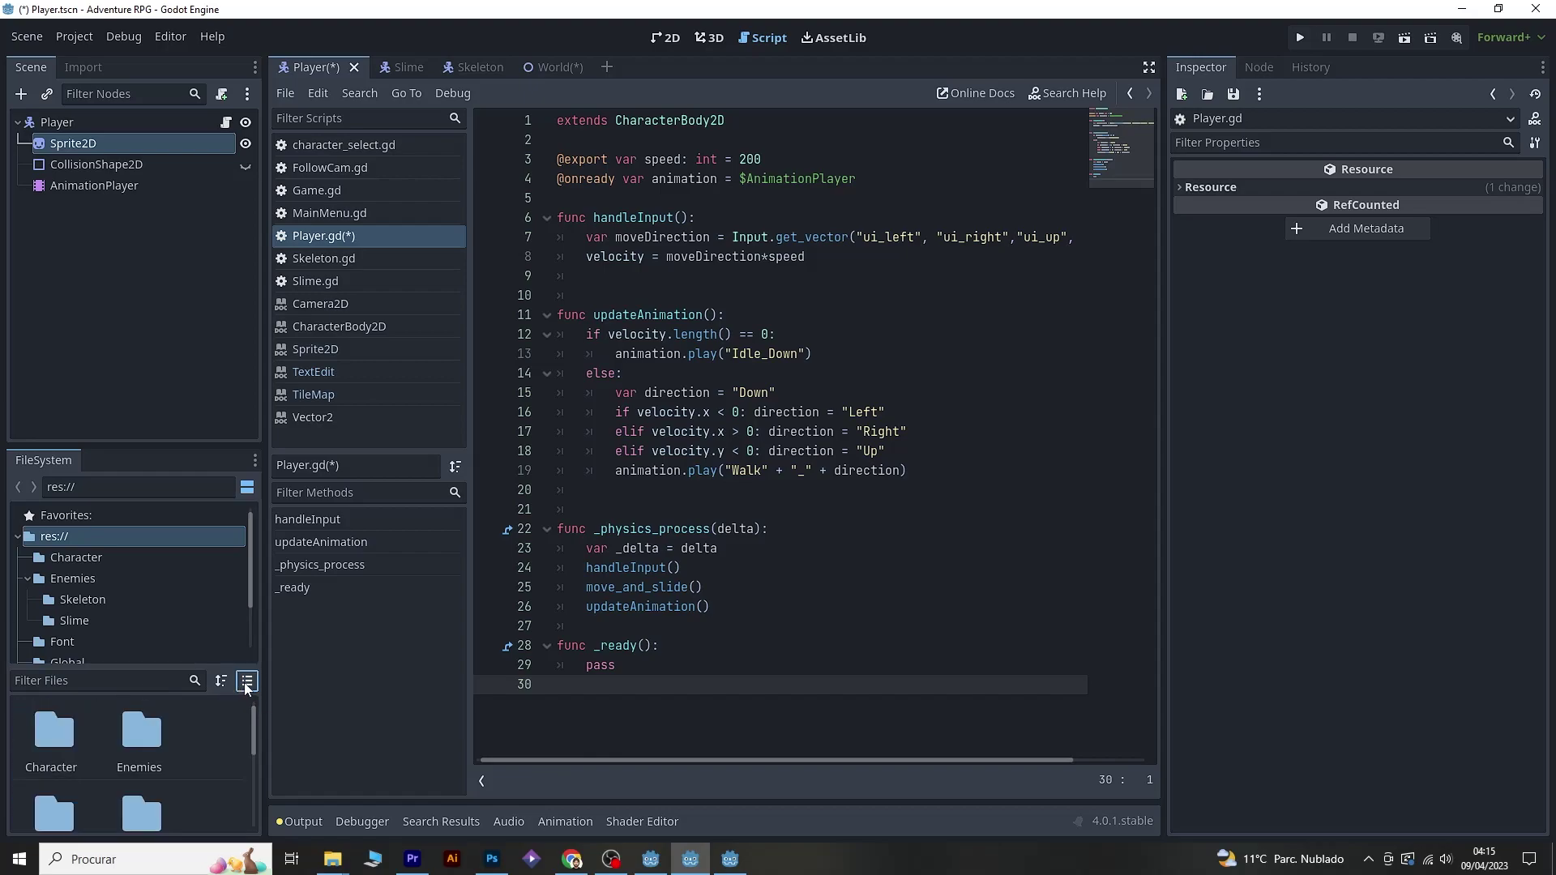
# - Browse into Enemies/Slime and view Slime.gd's context menu without choosing an action
pyautogui.doubleClick(143, 733)
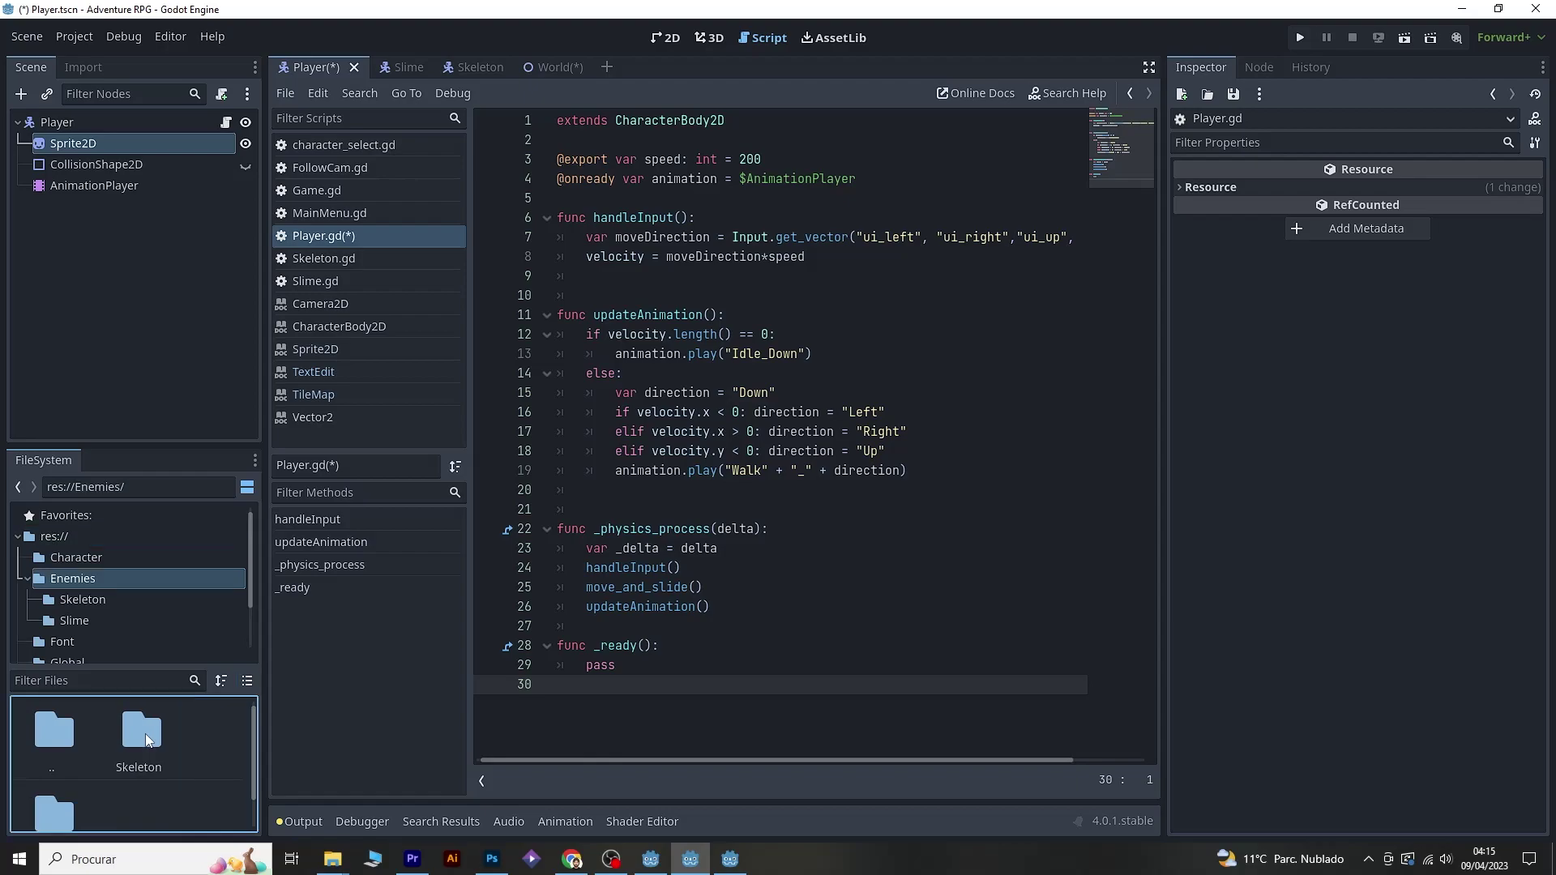
pyautogui.scroll(-1, 156, 746)
pyautogui.doubleClick(49, 778)
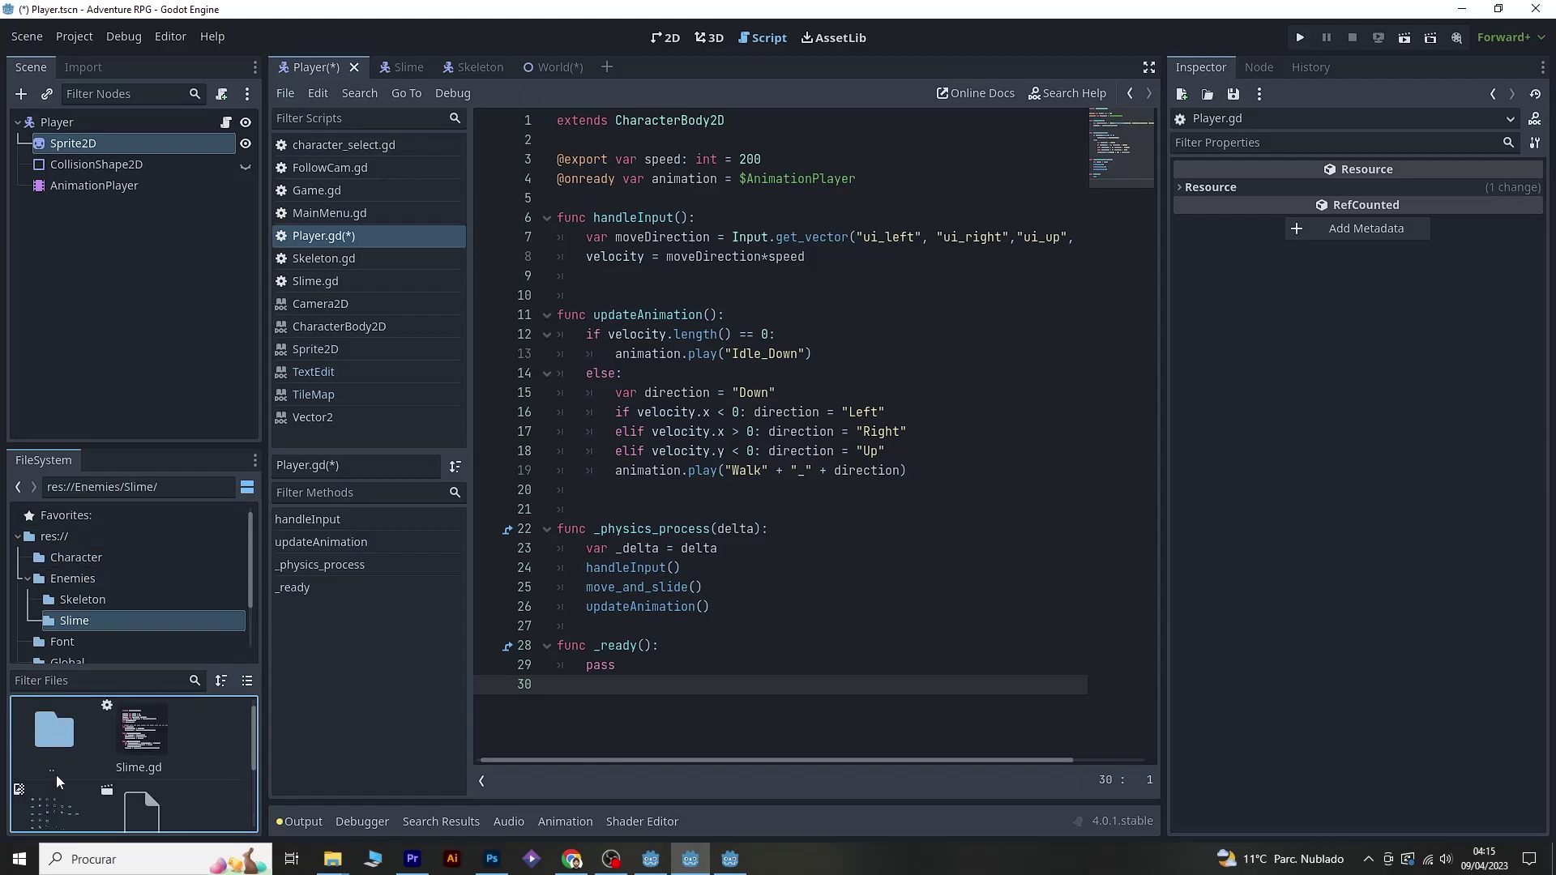
pyautogui.scroll(1, 182, 751)
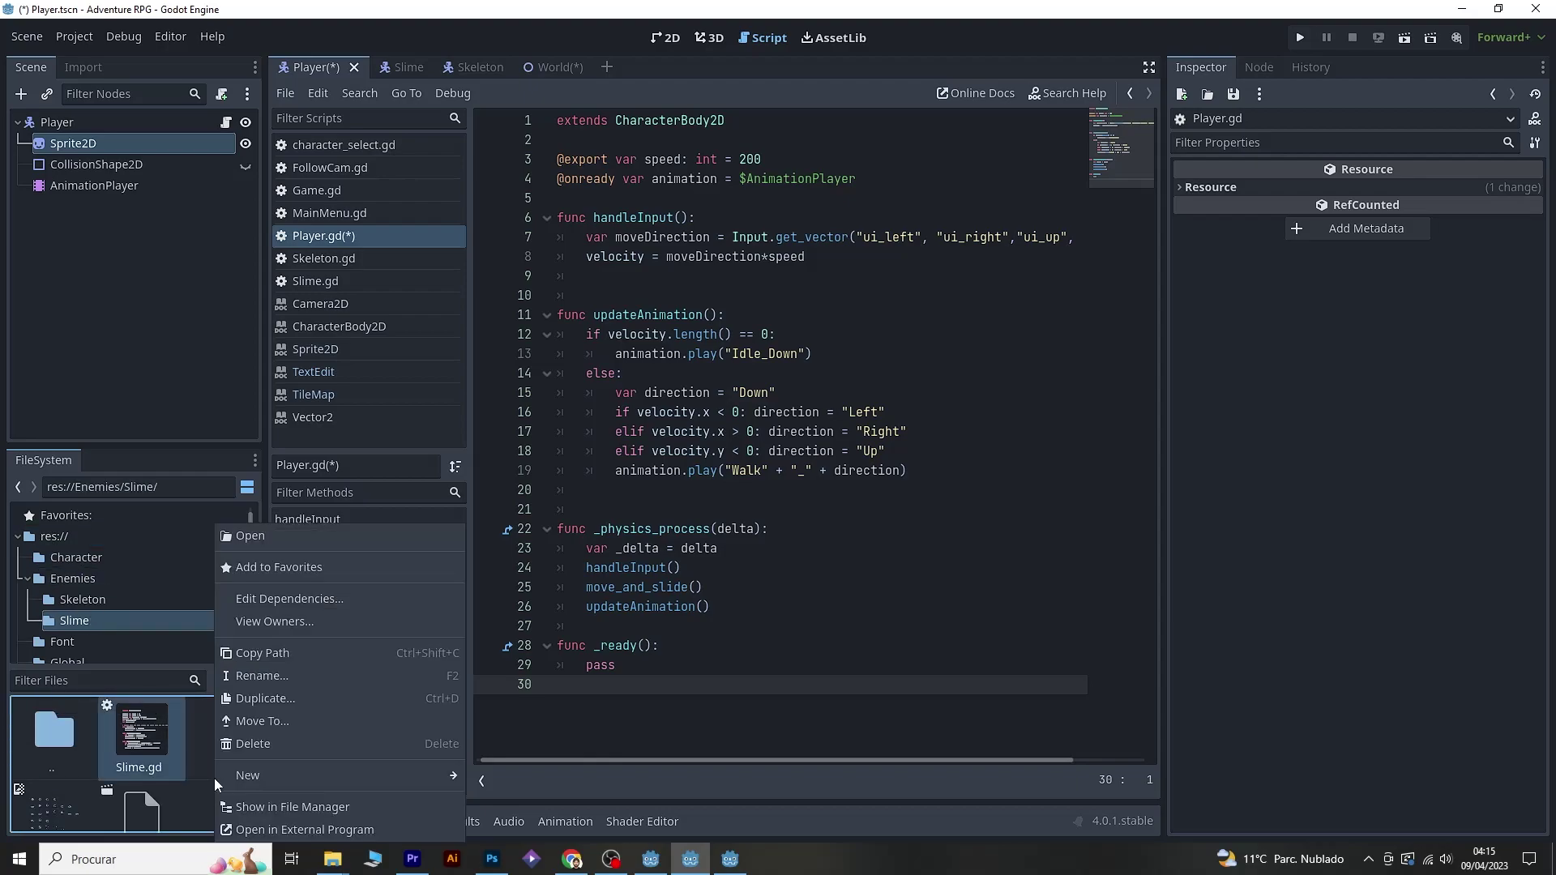
pyautogui.rightClick(182, 751)
pyautogui.moveTo(318, 776)
pyautogui.click(146, 744)
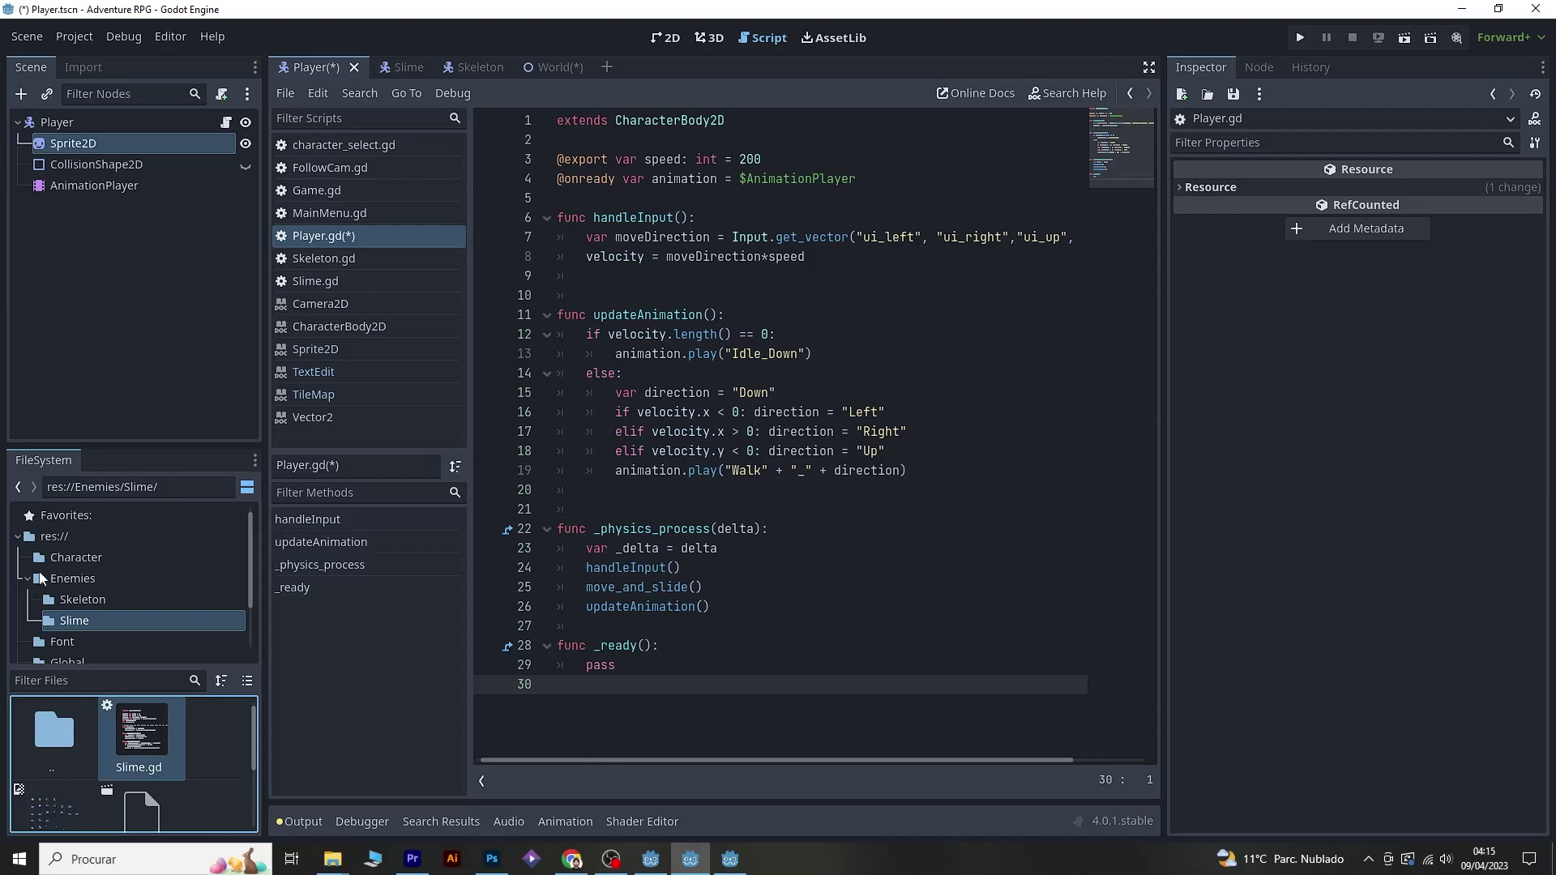
# - Open the Character folder and inspect the 288×480 player.png sprite sheet
pyautogui.click(71, 559)
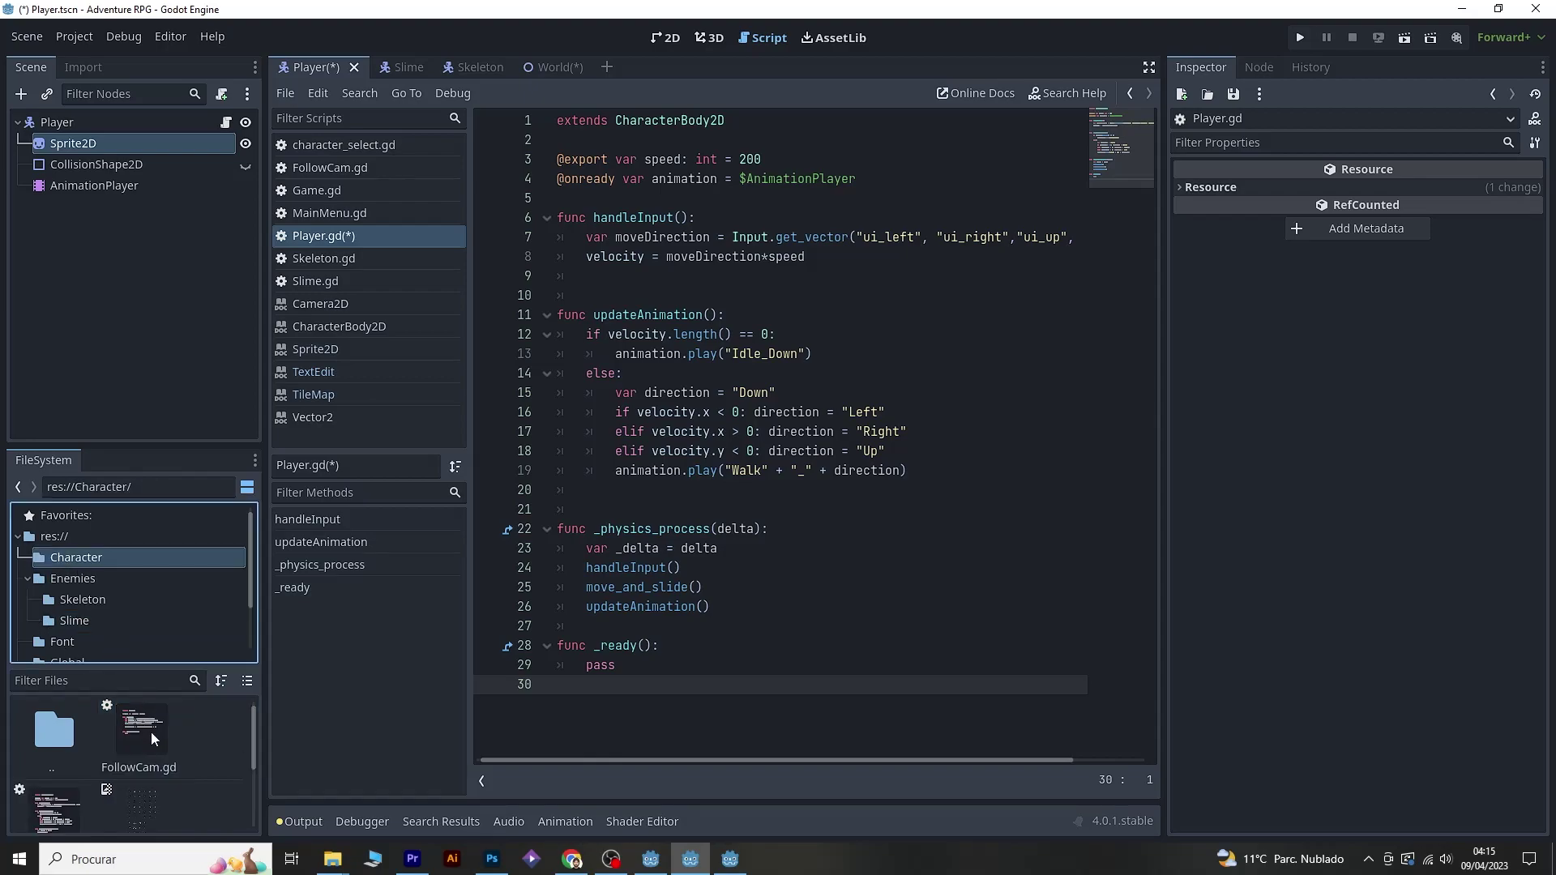
pyautogui.scroll(-3, 164, 739)
pyautogui.click(61, 799)
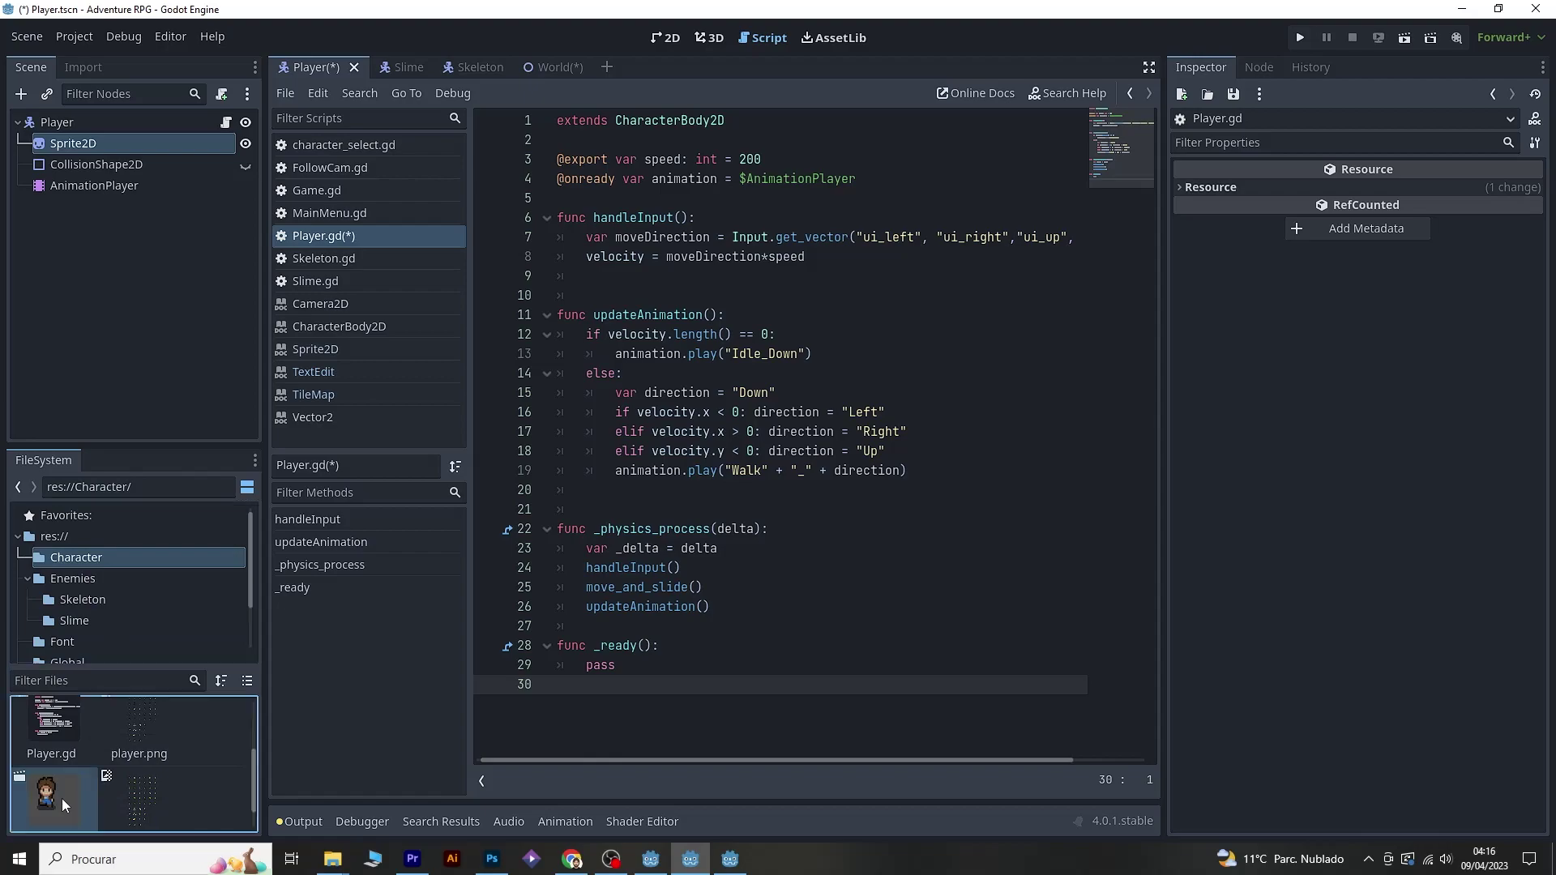
pyautogui.scroll(-1, 198, 796)
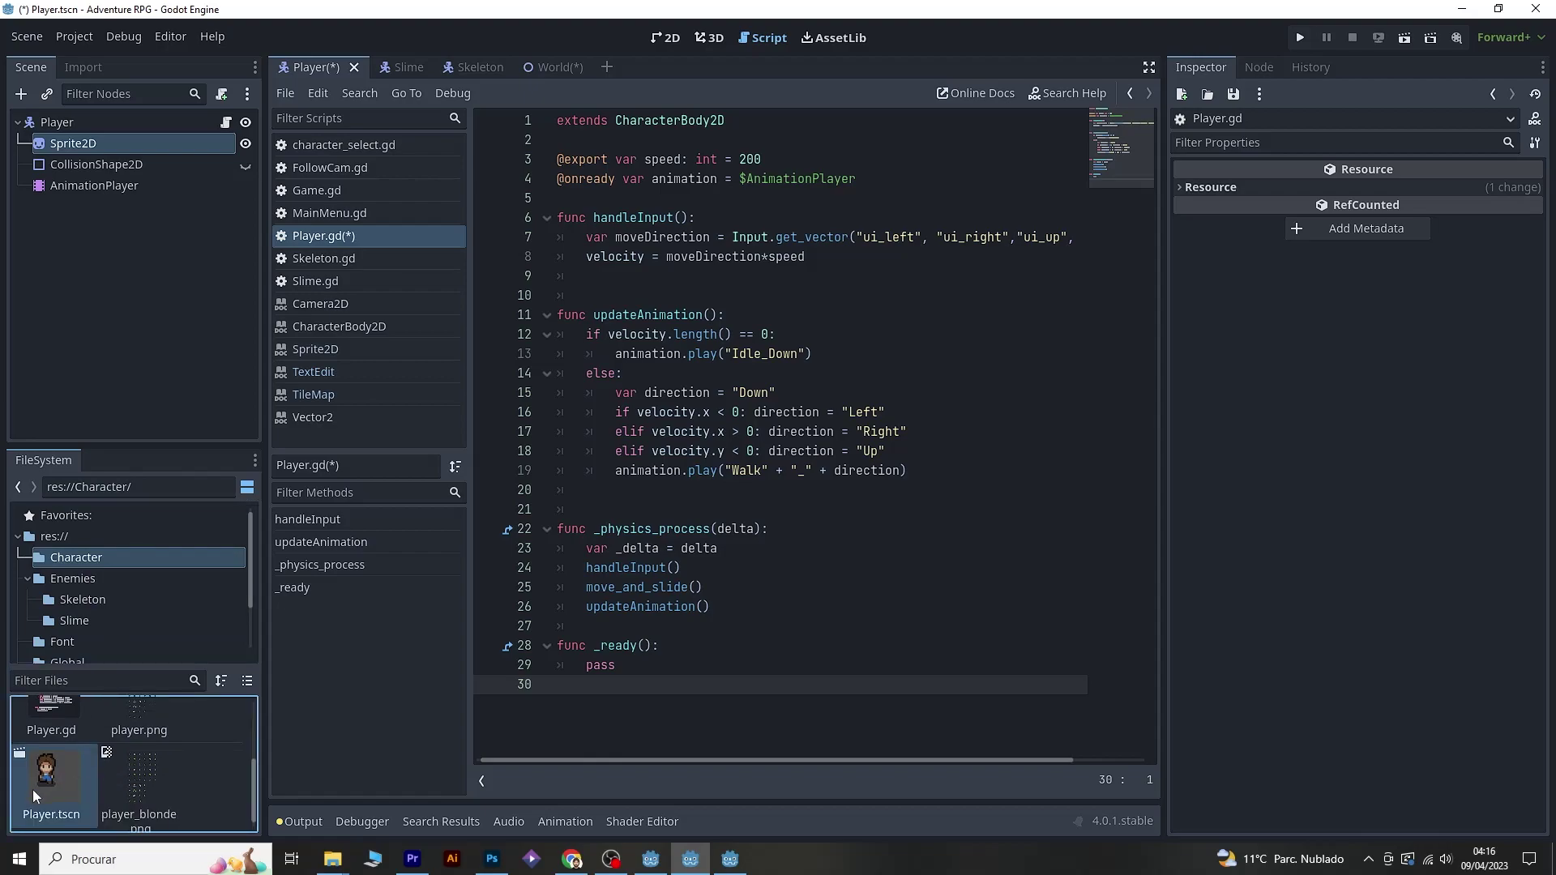
pyautogui.scroll(1, 169, 777)
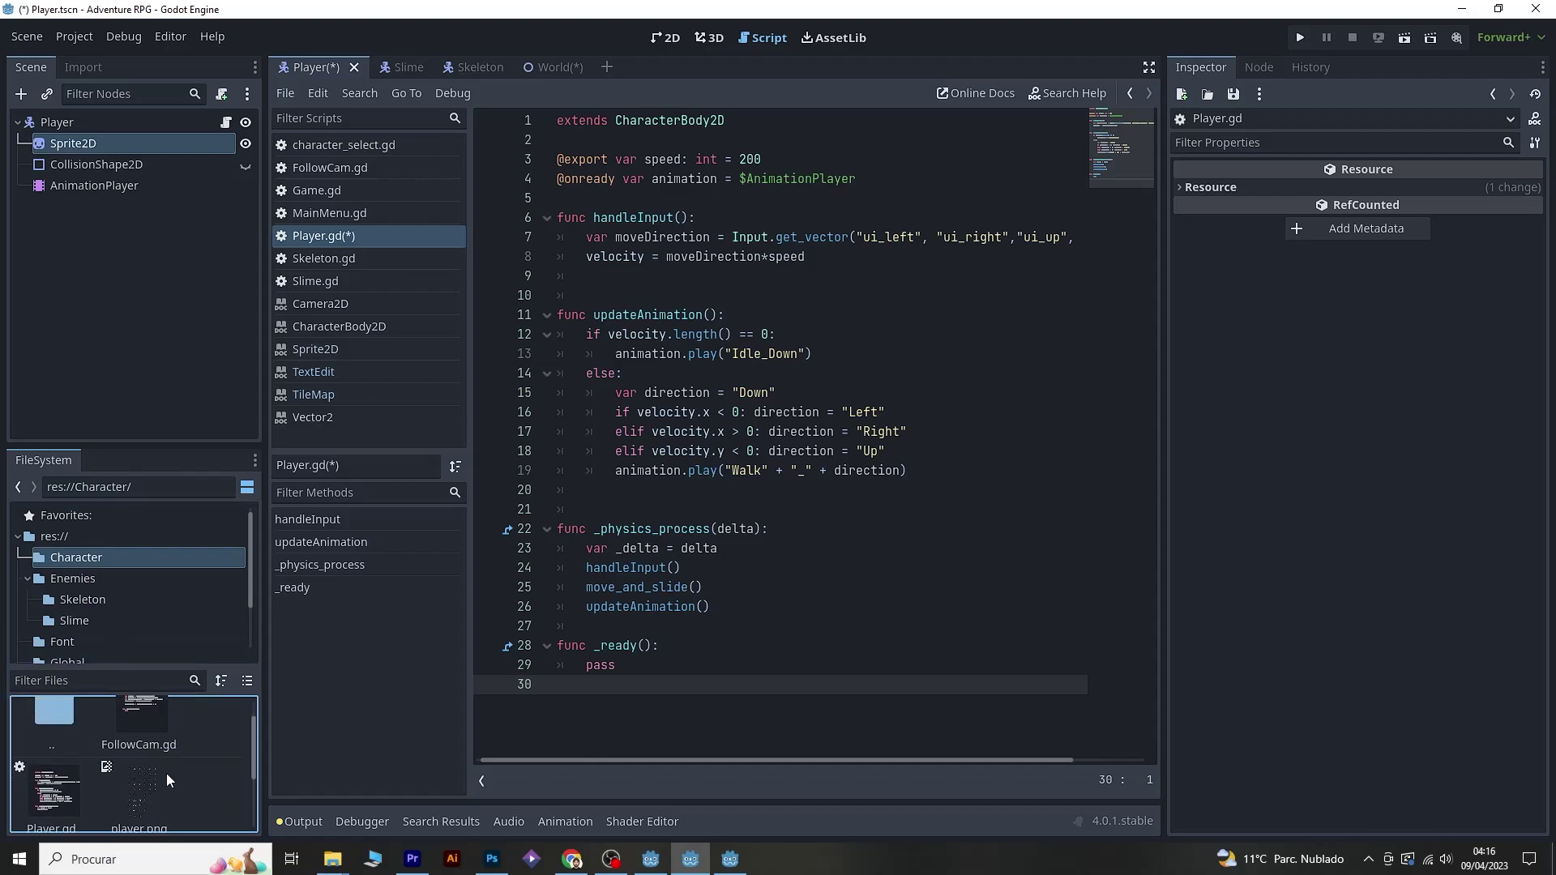
pyautogui.click(140, 733)
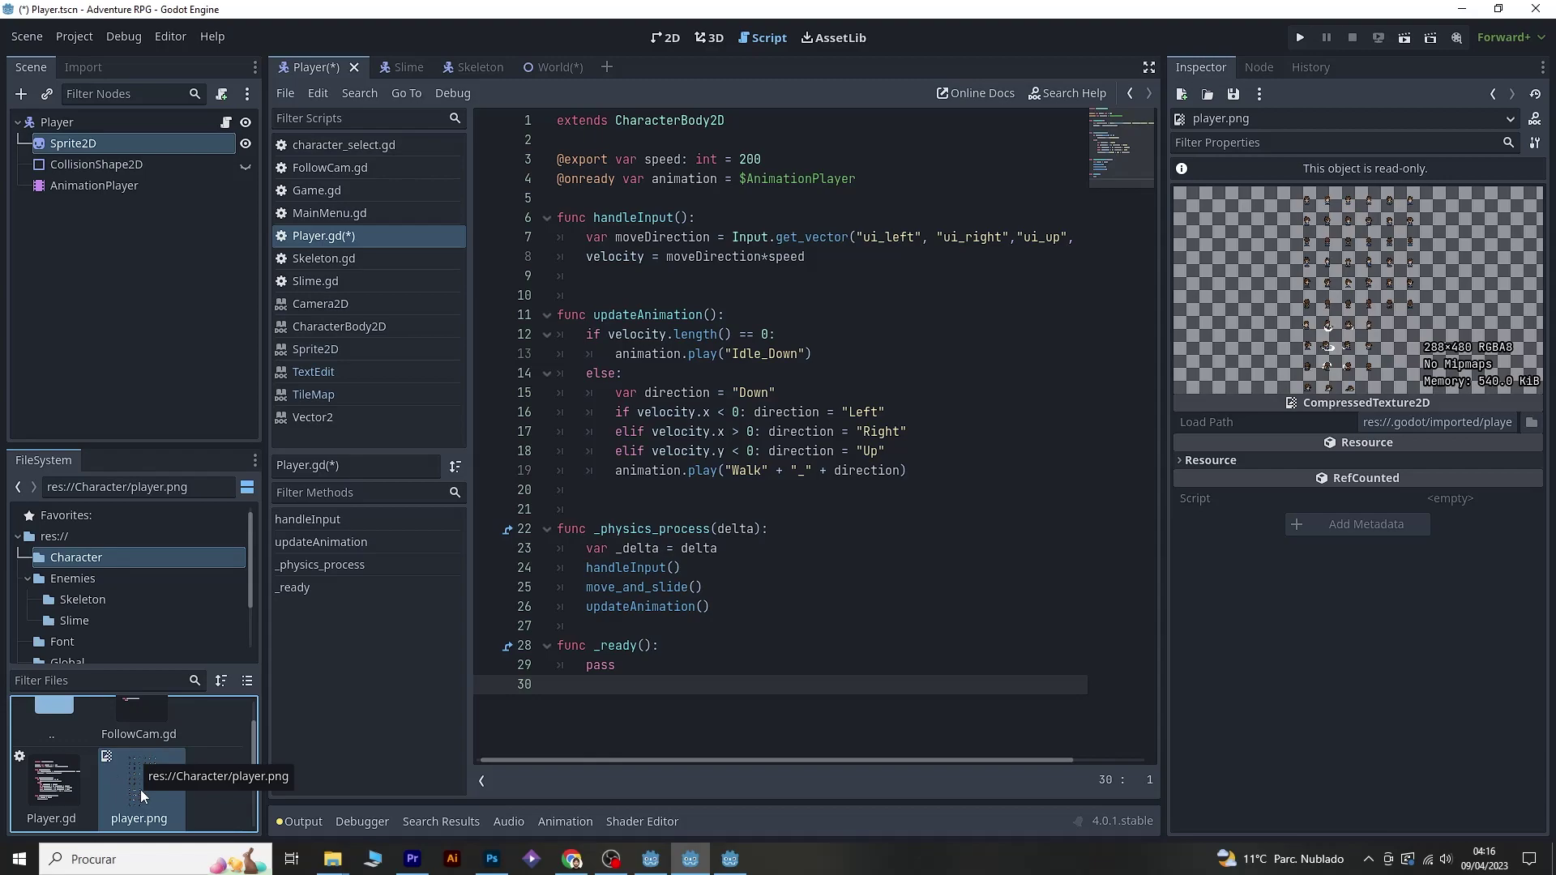
# - Show the Sprite2D node's properties, return FileSystem to a single tree, and glance at sorting options
pyautogui.click(90, 146)
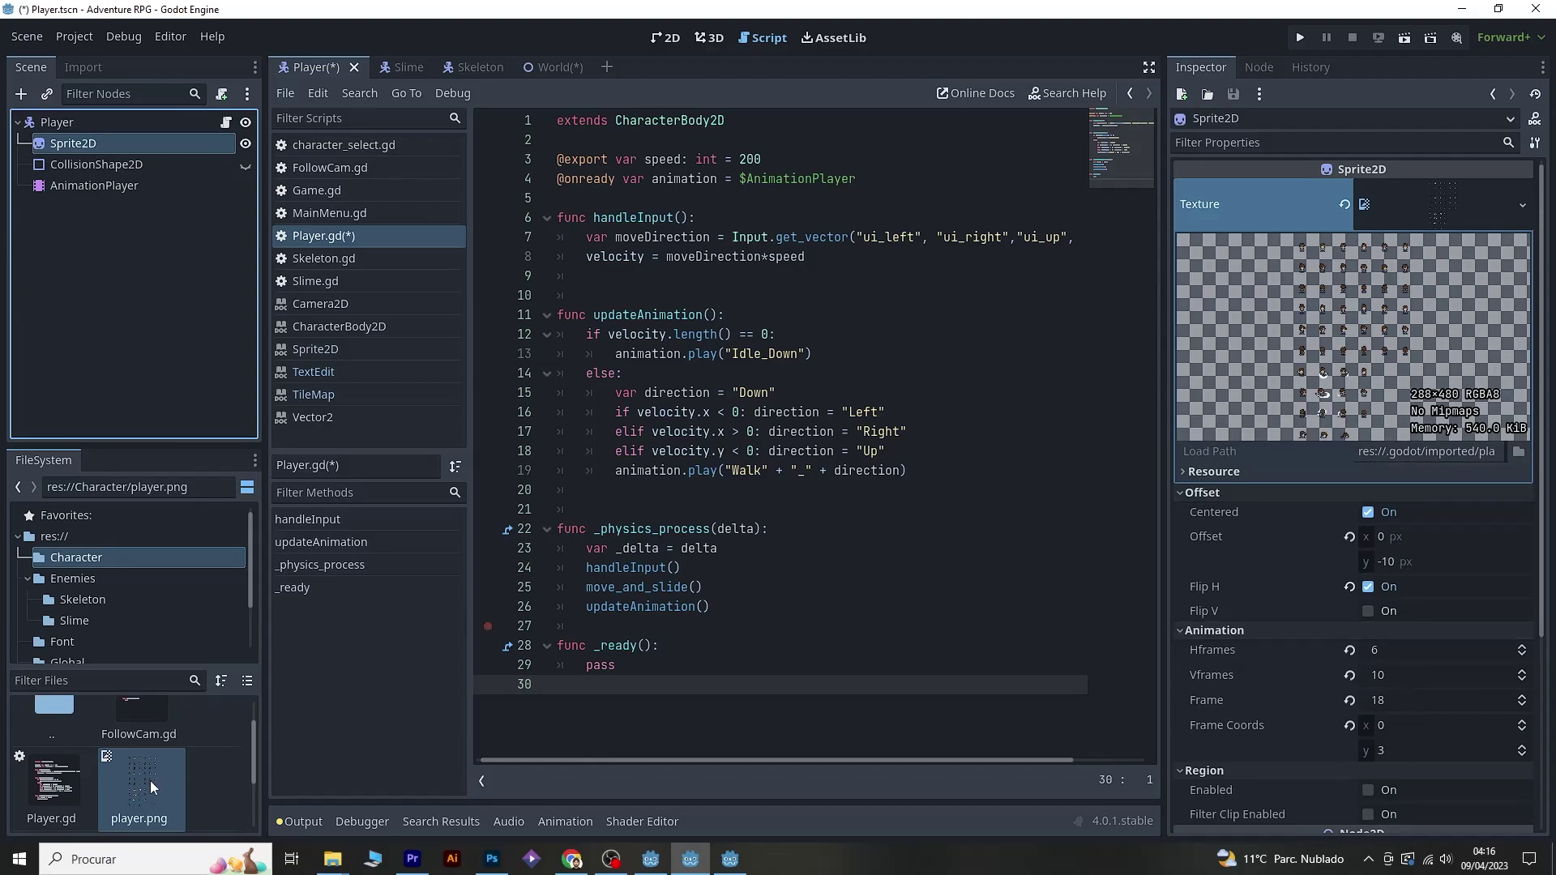
pyautogui.click(247, 487)
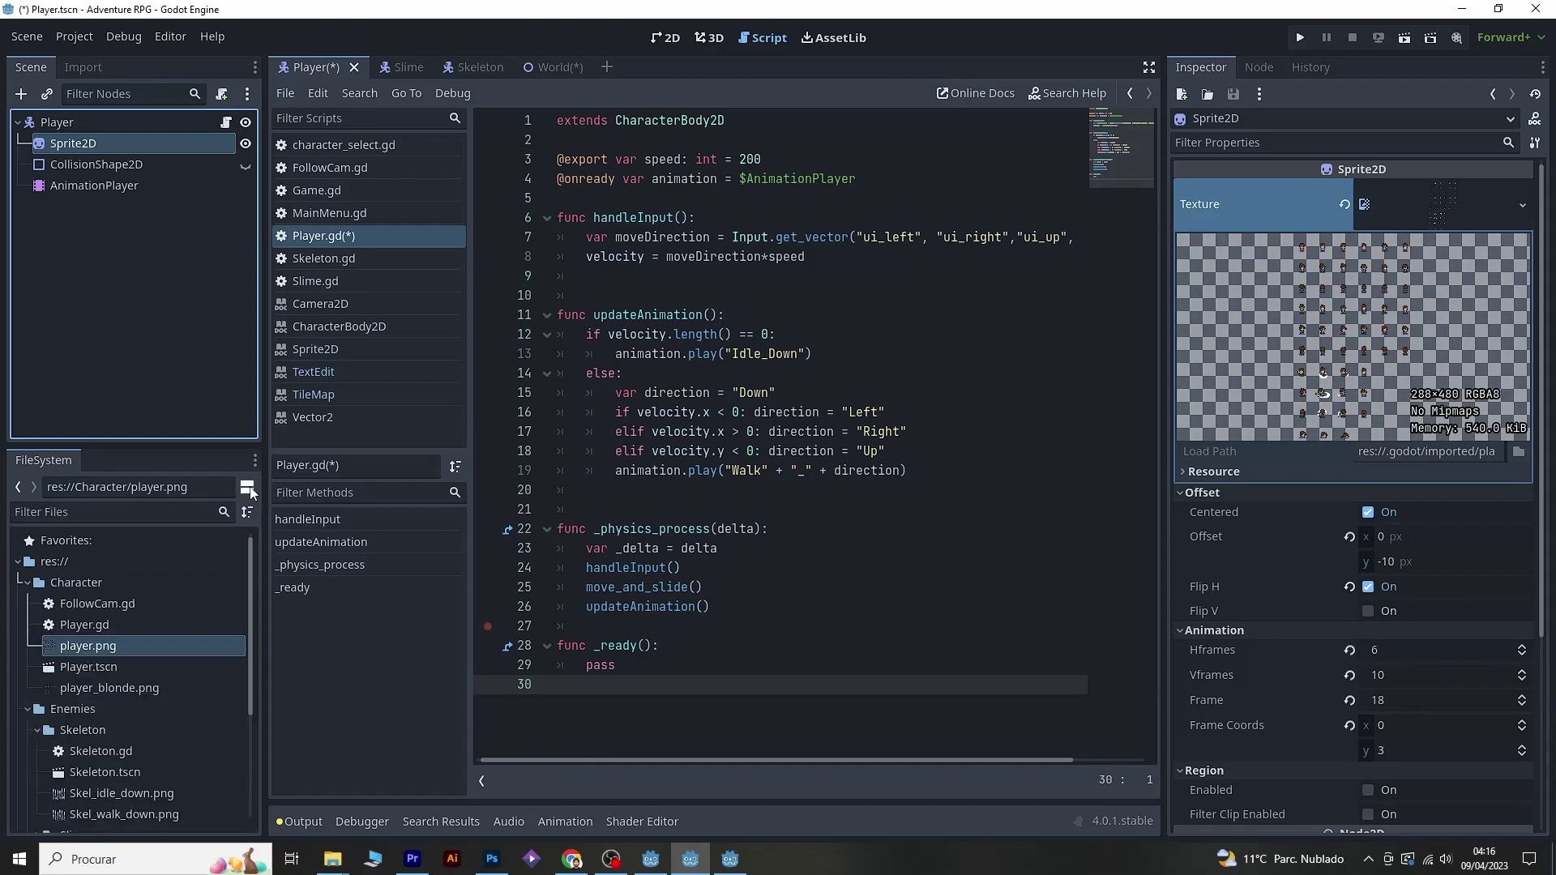
pyautogui.click(246, 512)
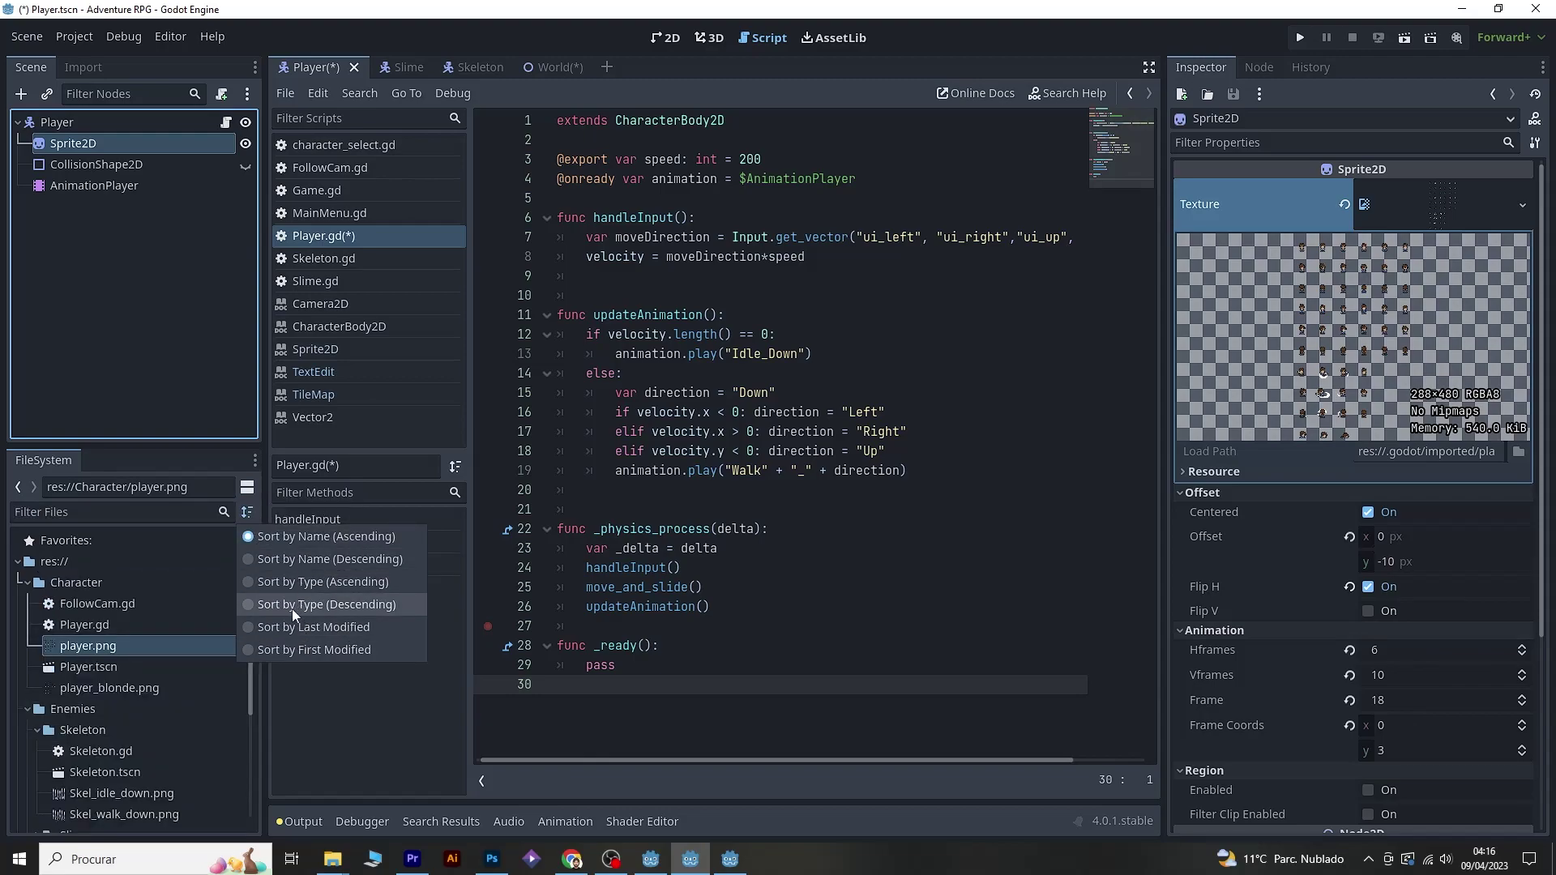
pyautogui.click(28, 583)
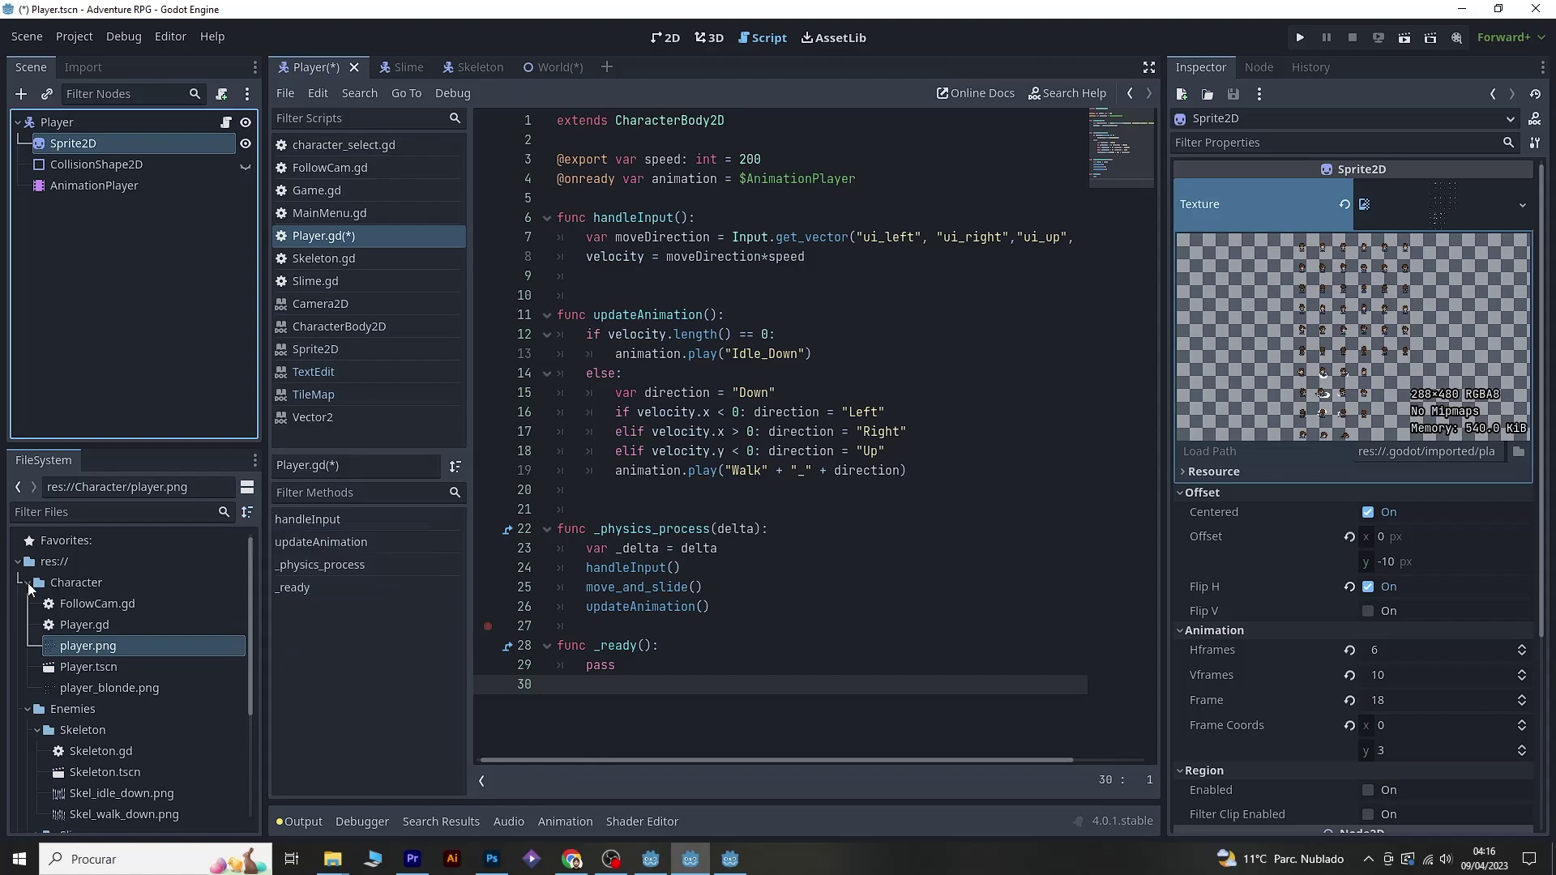
# - Collapse the Character, Enemies and Font folders in the FileSystem tree
pyautogui.click(28, 583)
pyautogui.click(27, 604)
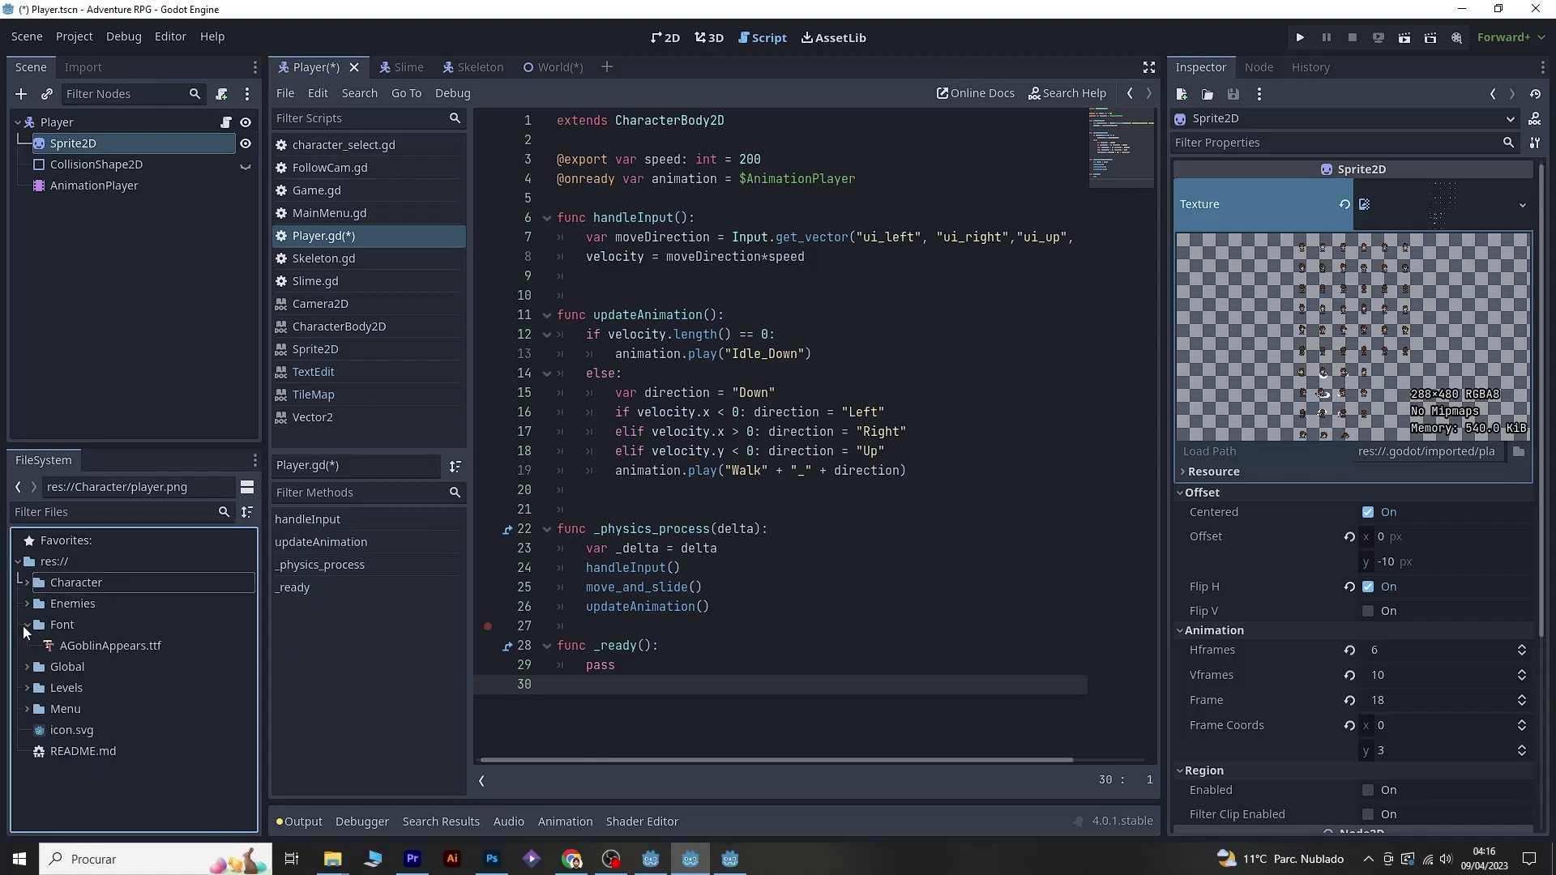
pyautogui.click(27, 625)
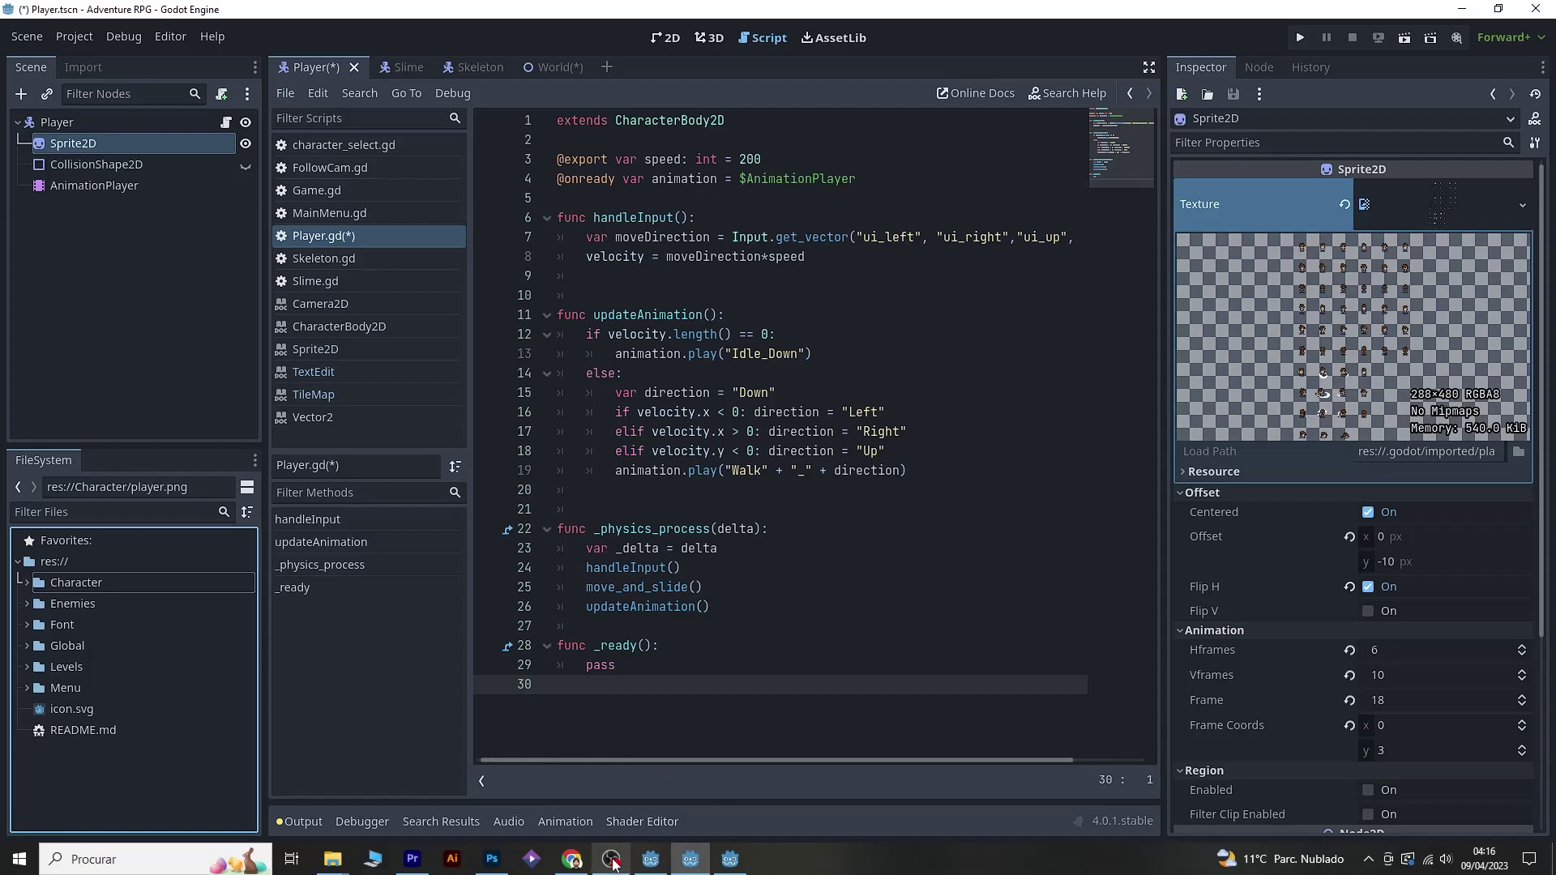
pyautogui.moveTo(611, 859)
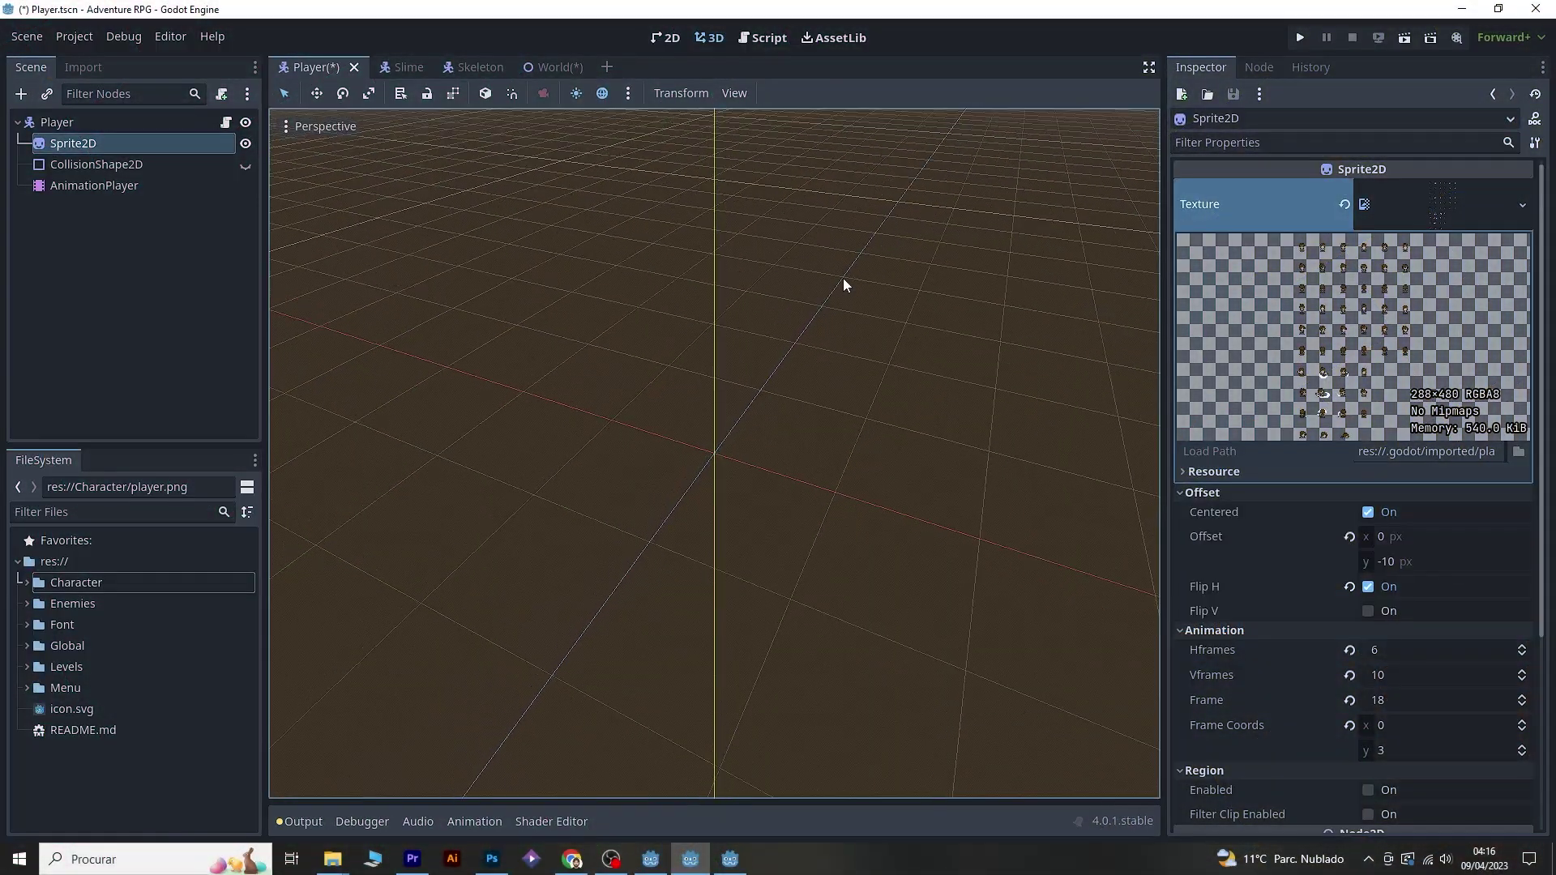
# - Orbit and zoom the empty 3D viewport around the ground grid
pyautogui.moveTo(844, 279)
pyautogui.mouseDown(button='middle')
pyautogui.moveTo(994, 290)
pyautogui.moveTo(519, 226)
pyautogui.moveTo(803, 351)
pyautogui.moveTo(731, 454)
pyautogui.mouseUp(button='middle')
pyautogui.scroll(-5, 804, 352)
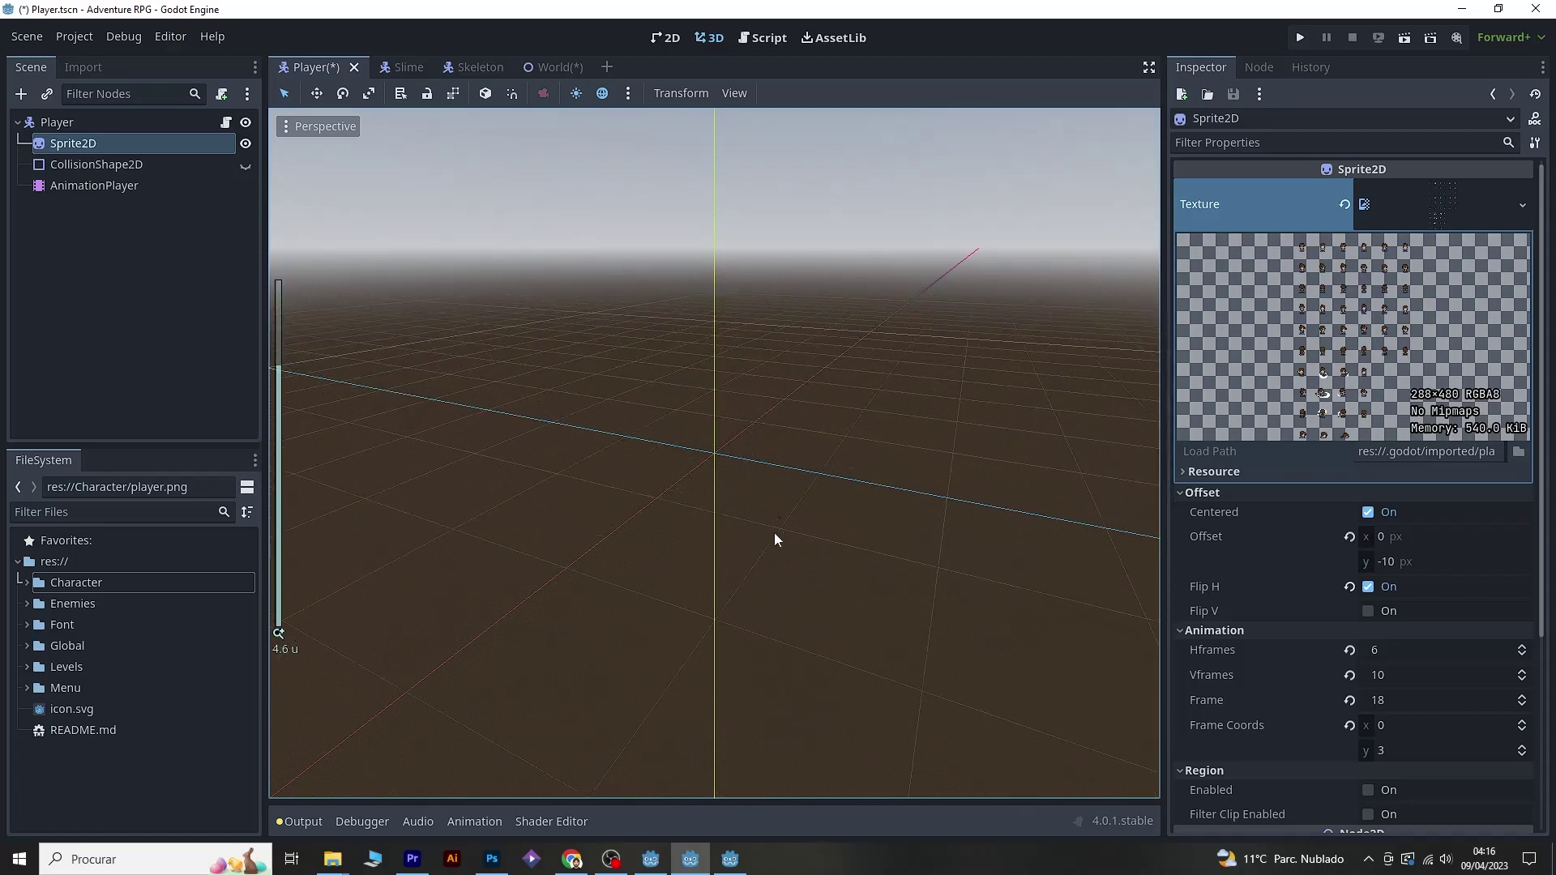
# - View the World scene's map in 2D, show the debugger's Profiler, then open the Slime script
pyautogui.moveTo(775, 533)
pyautogui.mouseDown(button='middle')
pyautogui.moveTo(879, 517)
pyautogui.moveTo(724, 122)
pyautogui.mouseUp(button='middle')
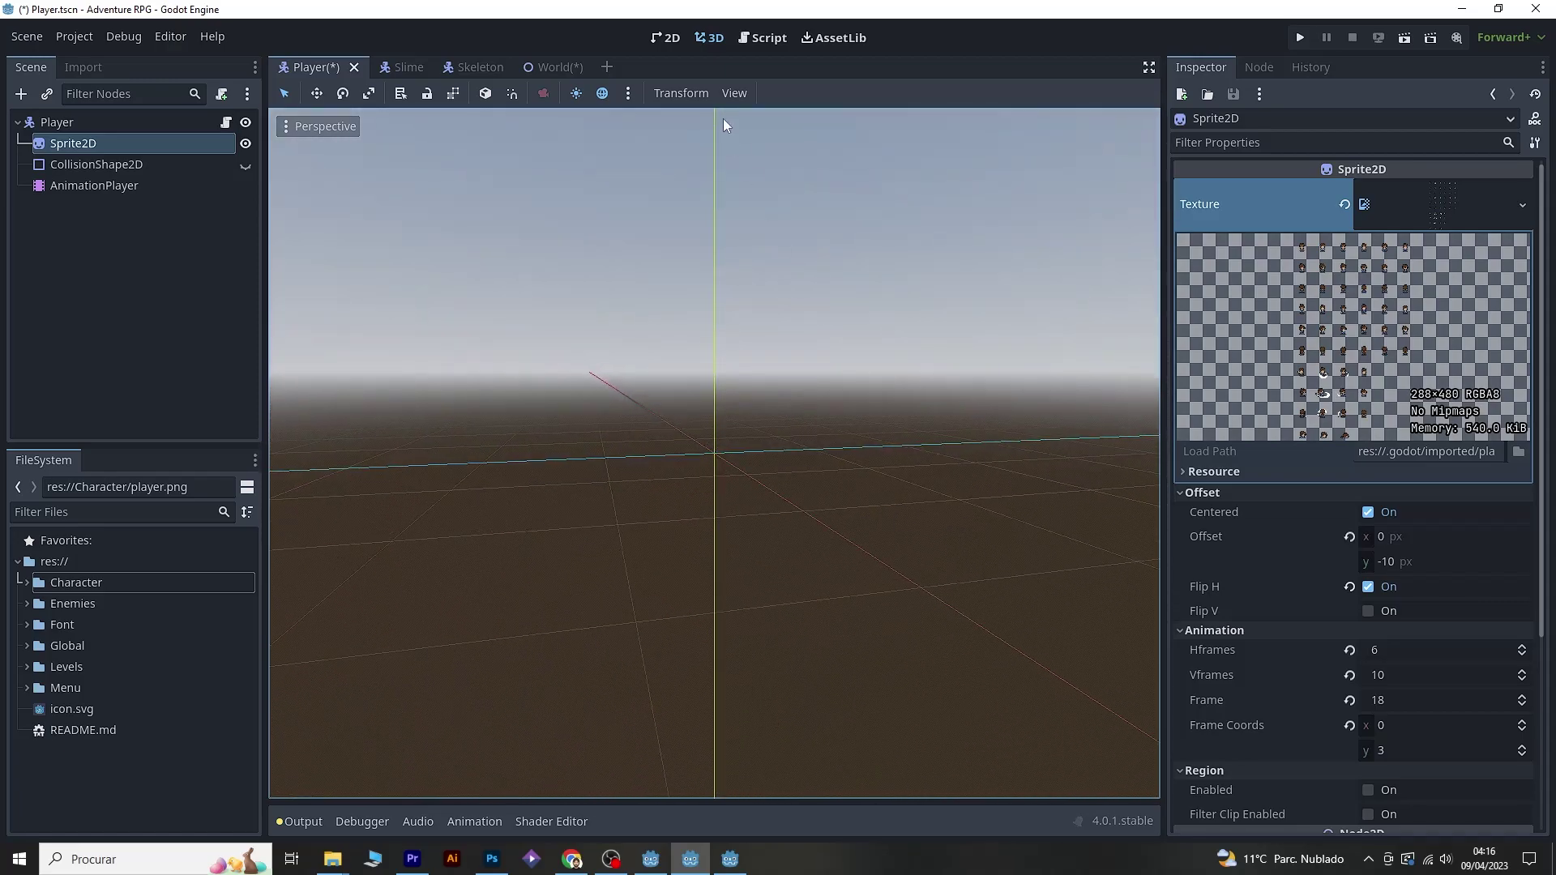
pyautogui.click(664, 39)
pyautogui.click(555, 66)
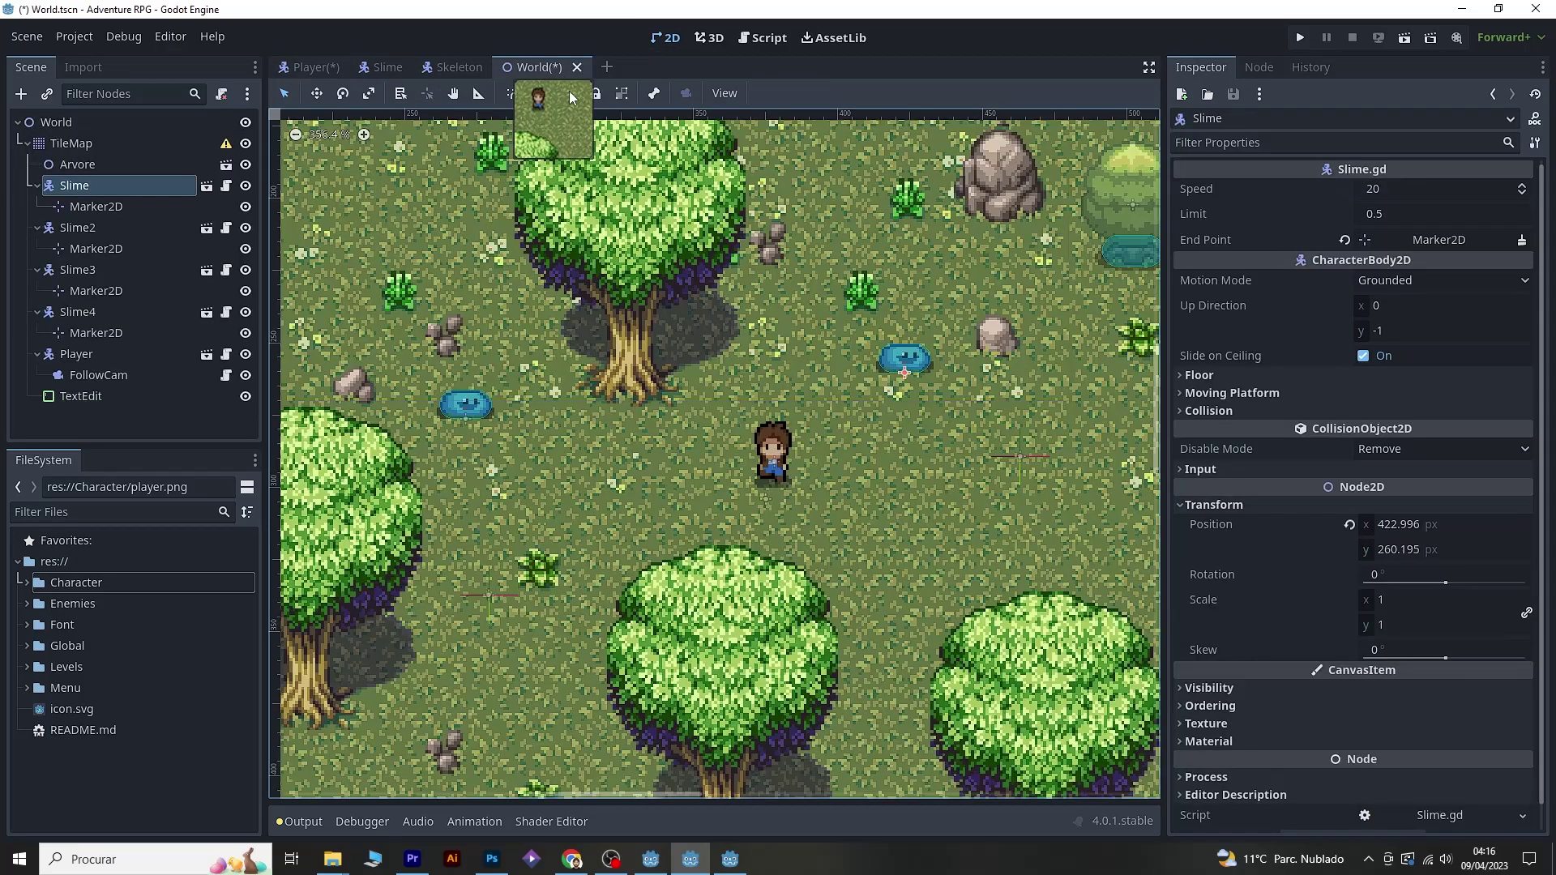
pyautogui.scroll(-2, 738, 386)
pyautogui.scroll(-2, 738, 387)
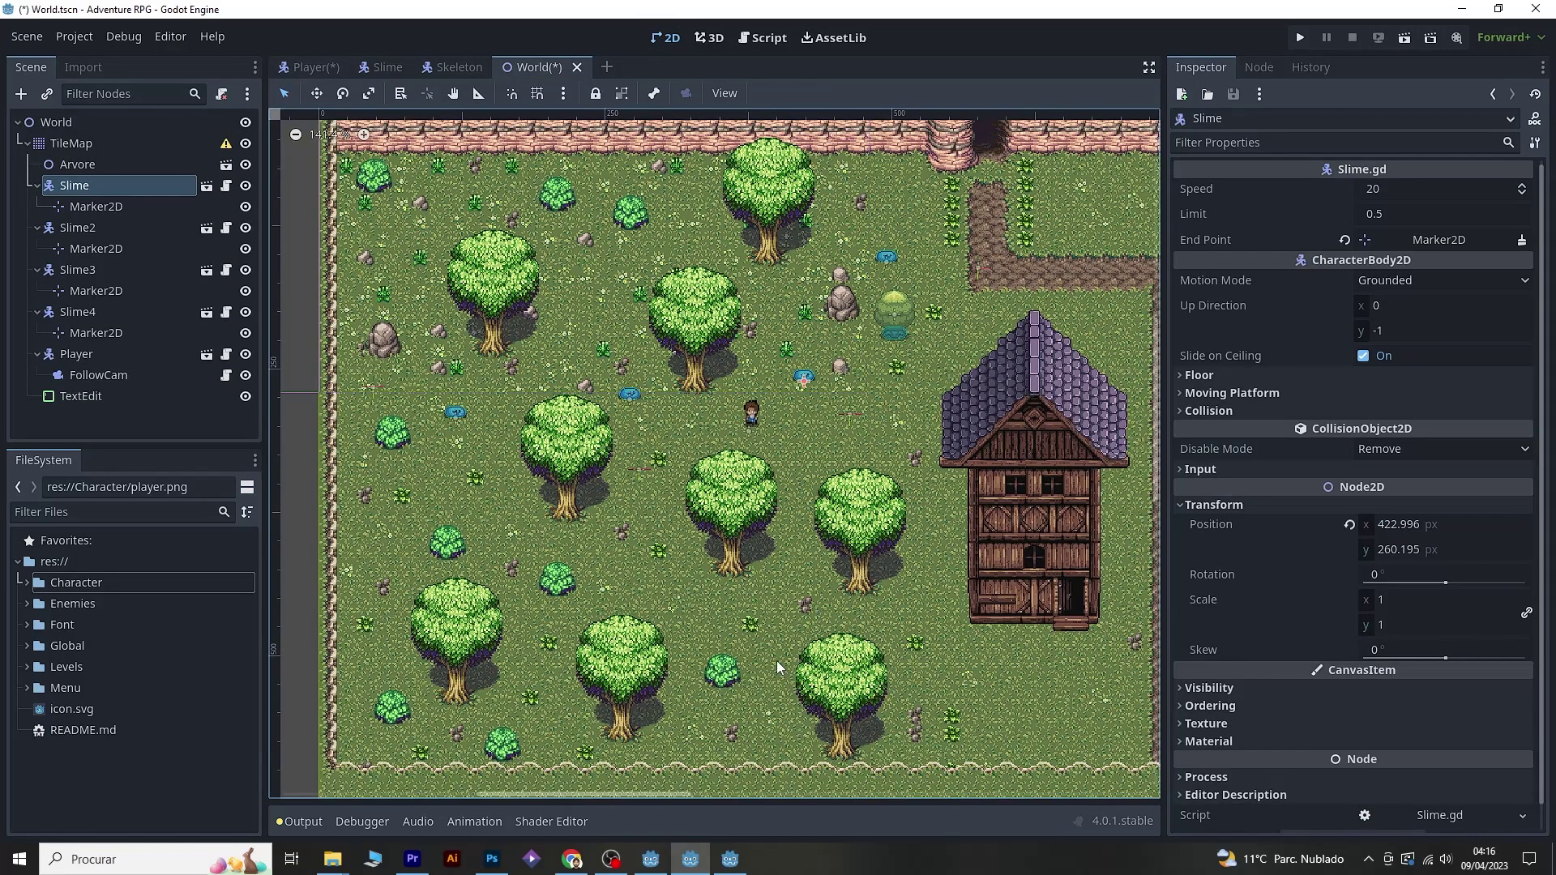
pyautogui.hscroll(1, 841, 503)
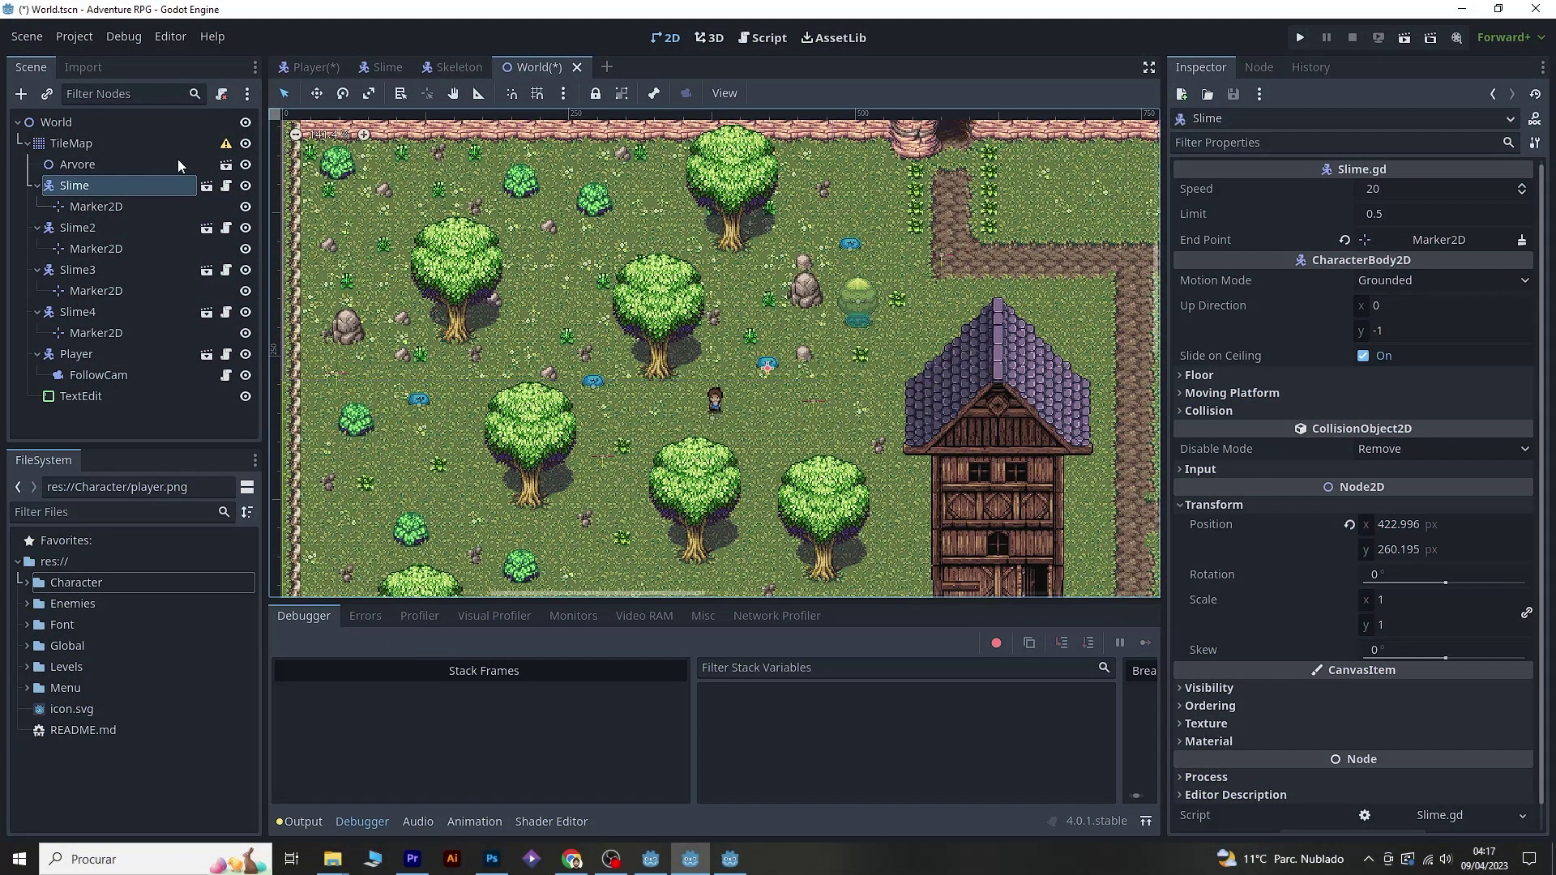
pyautogui.click(428, 617)
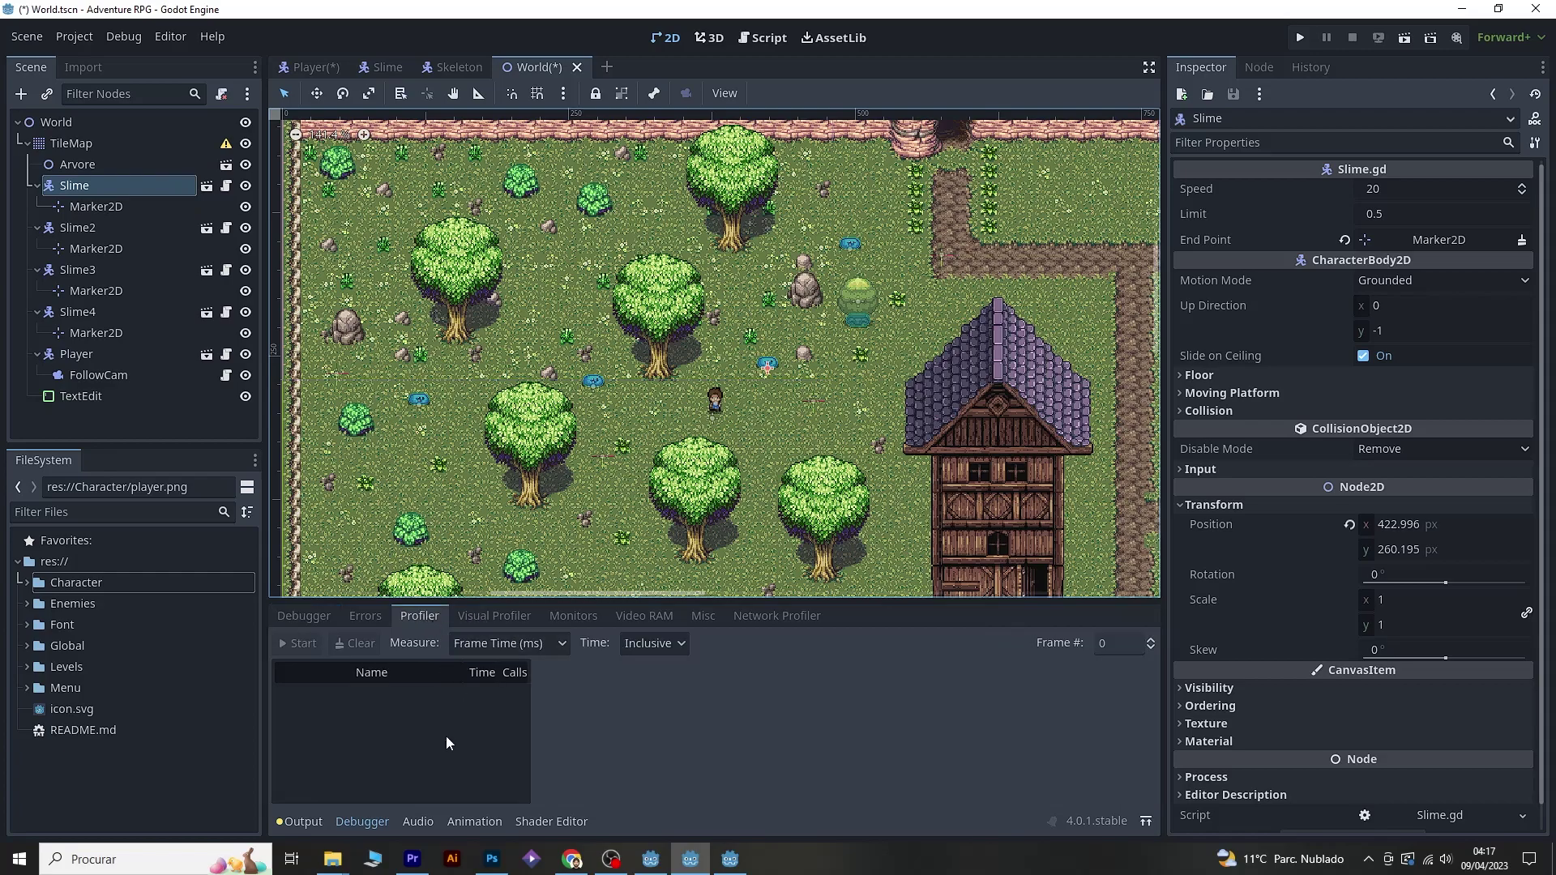
pyautogui.click(226, 186)
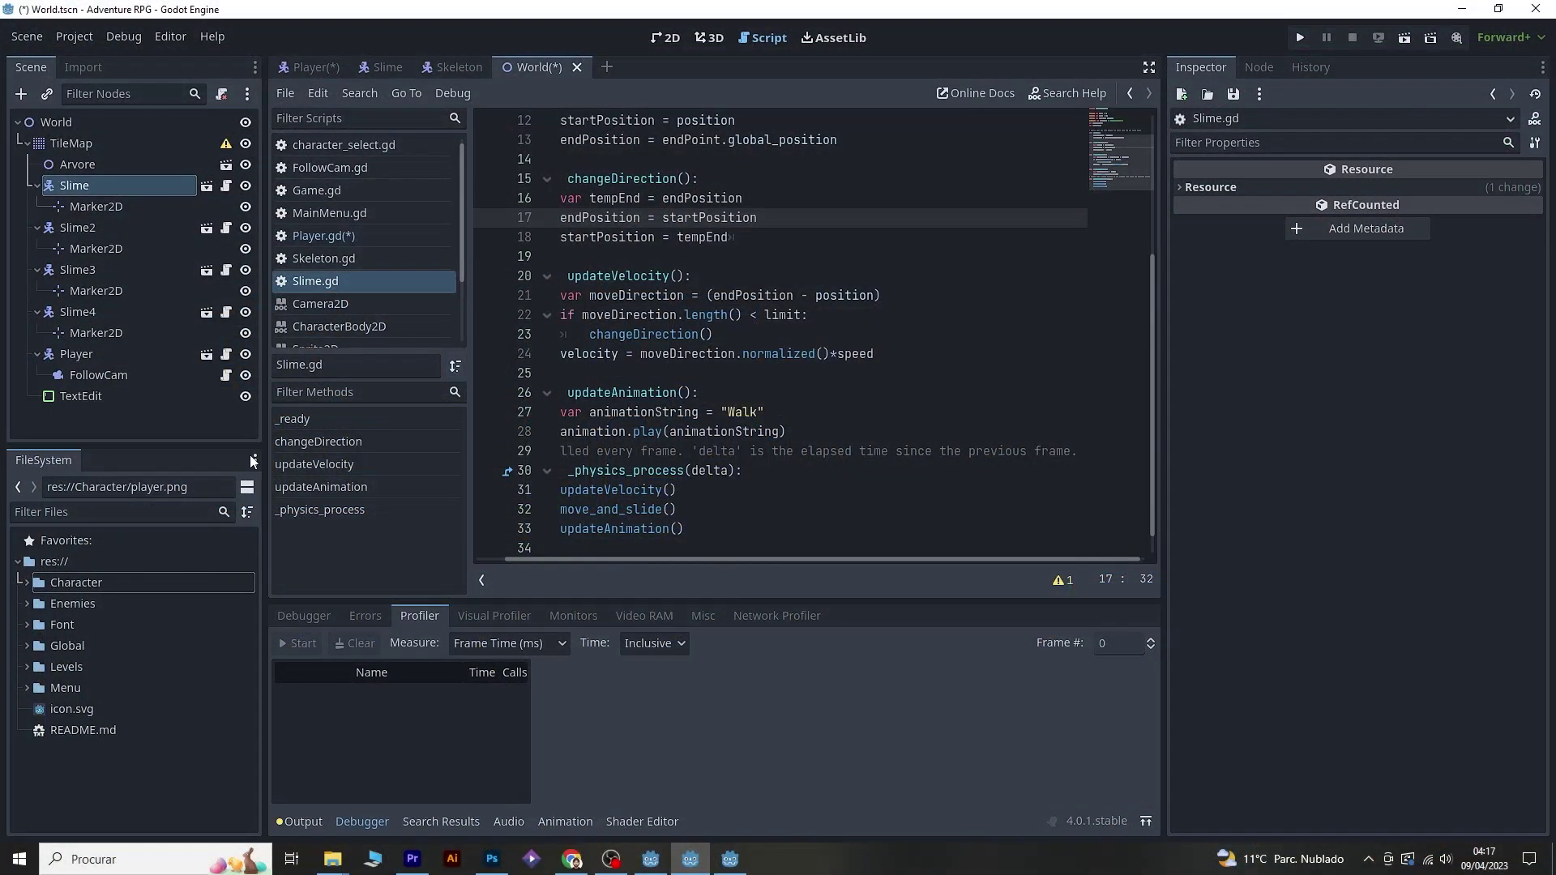
# - Bring up the FileSystem dock's Dock Position options from its three-dot menu
pyautogui.click(254, 460)
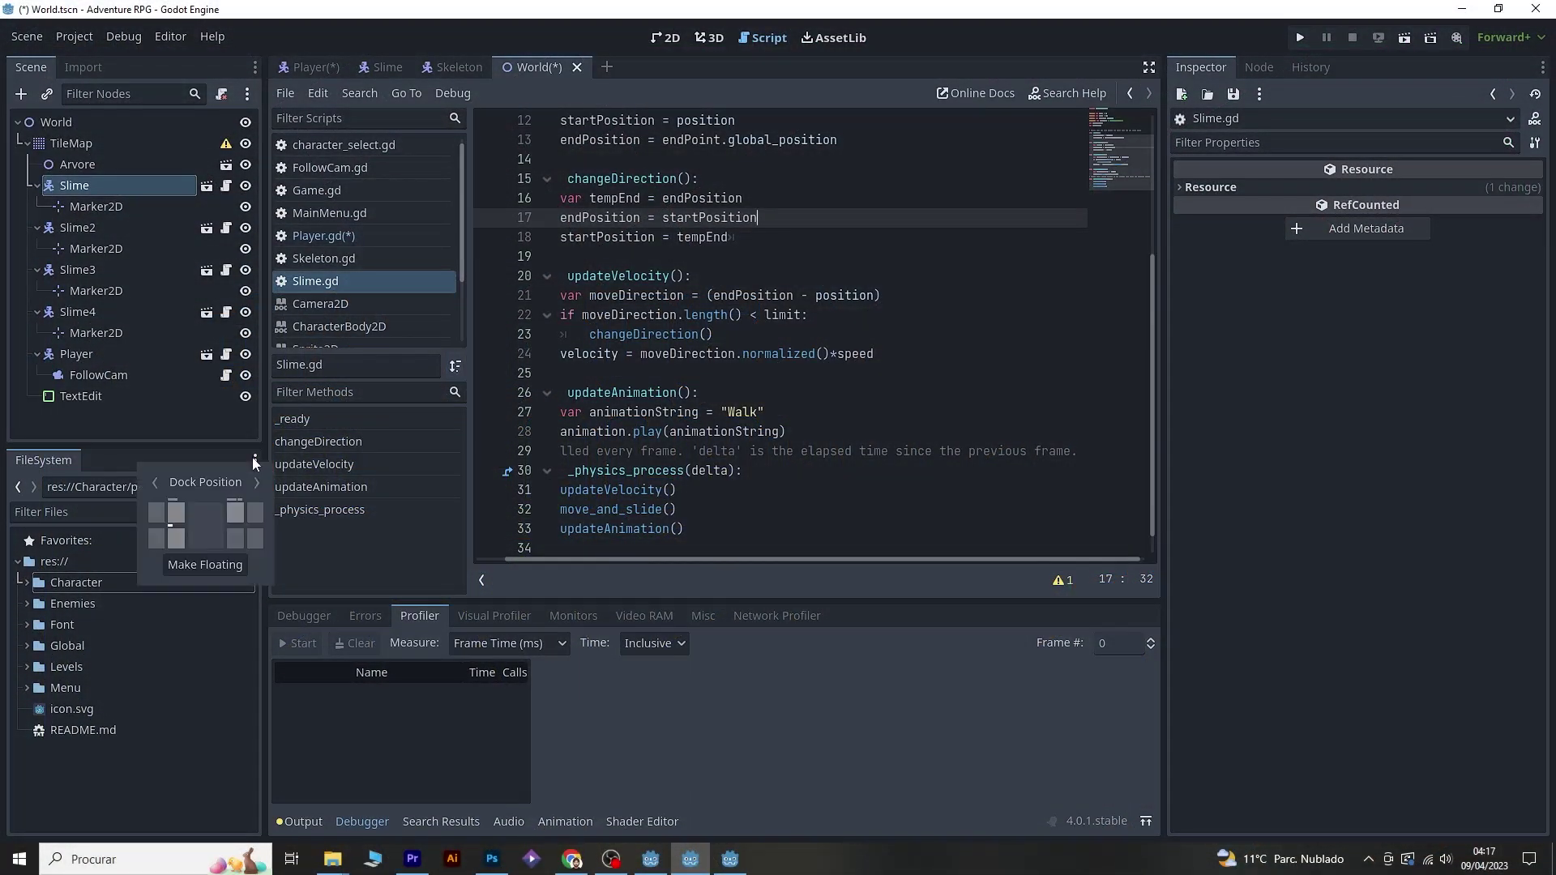
# - Float the FileSystem dock as a window moved right, then try the Inspector in left, right and bottom-right slots
pyautogui.click(212, 565)
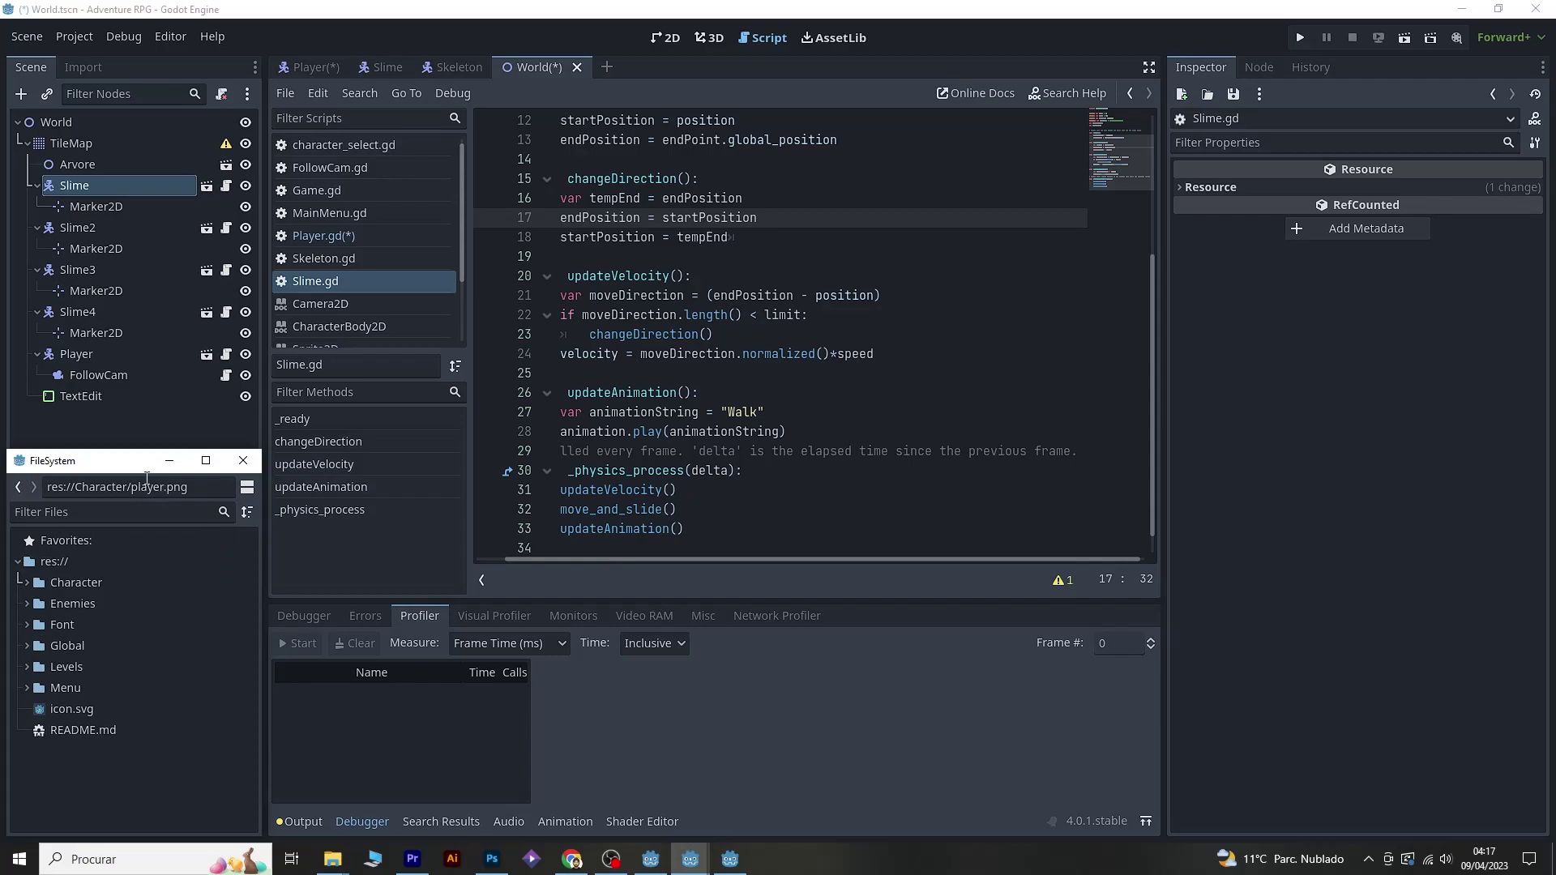
pyautogui.moveTo(218, 452); pyautogui.dragTo(1019, 280)
pyautogui.click(1542, 68)
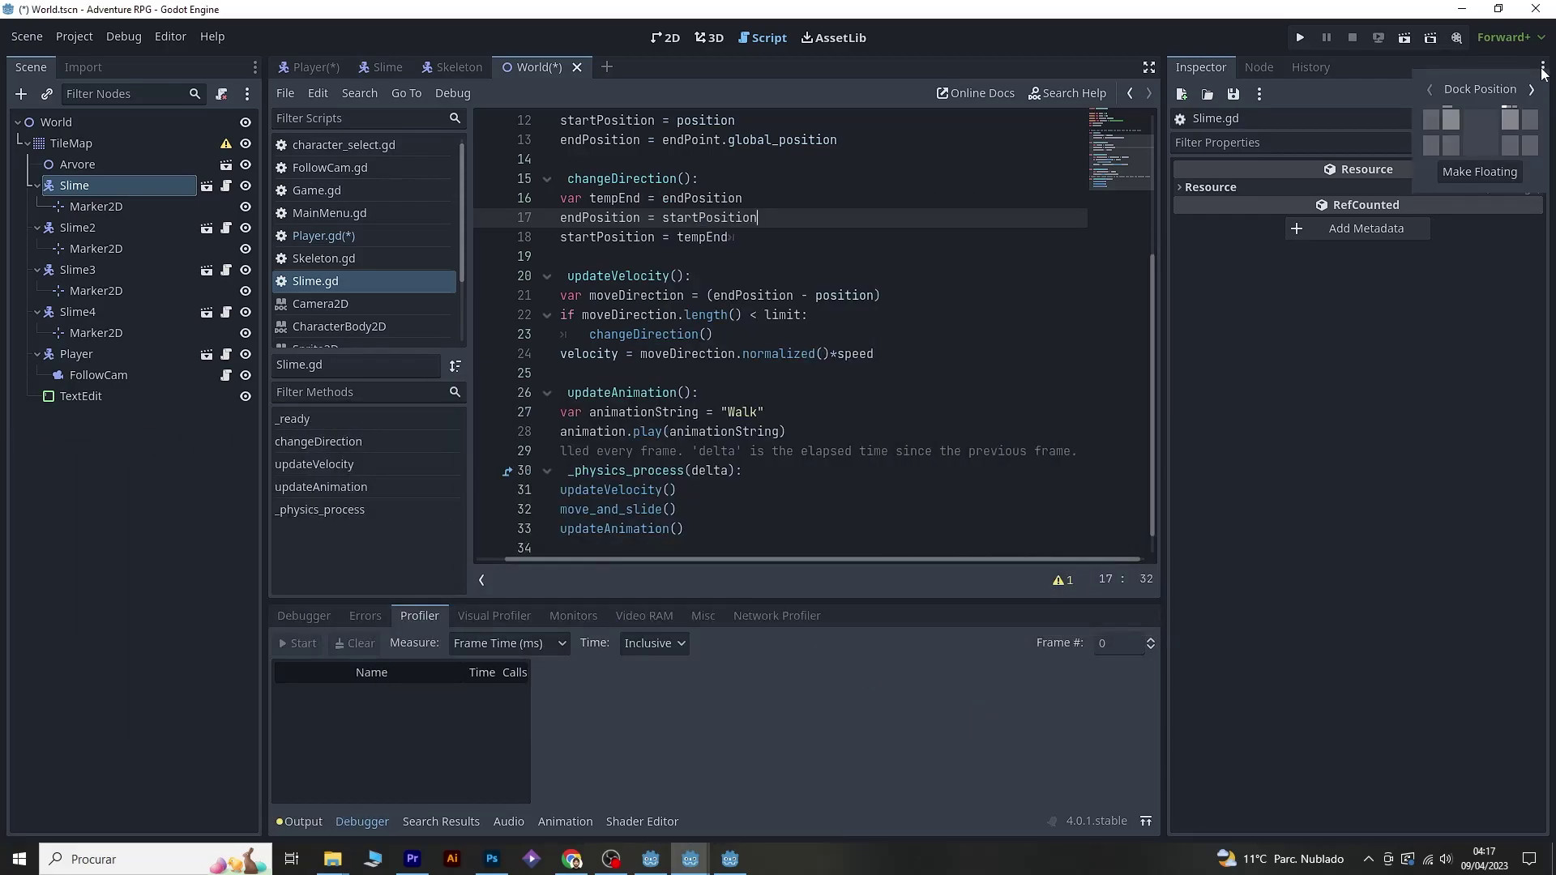
pyautogui.click(1428, 118)
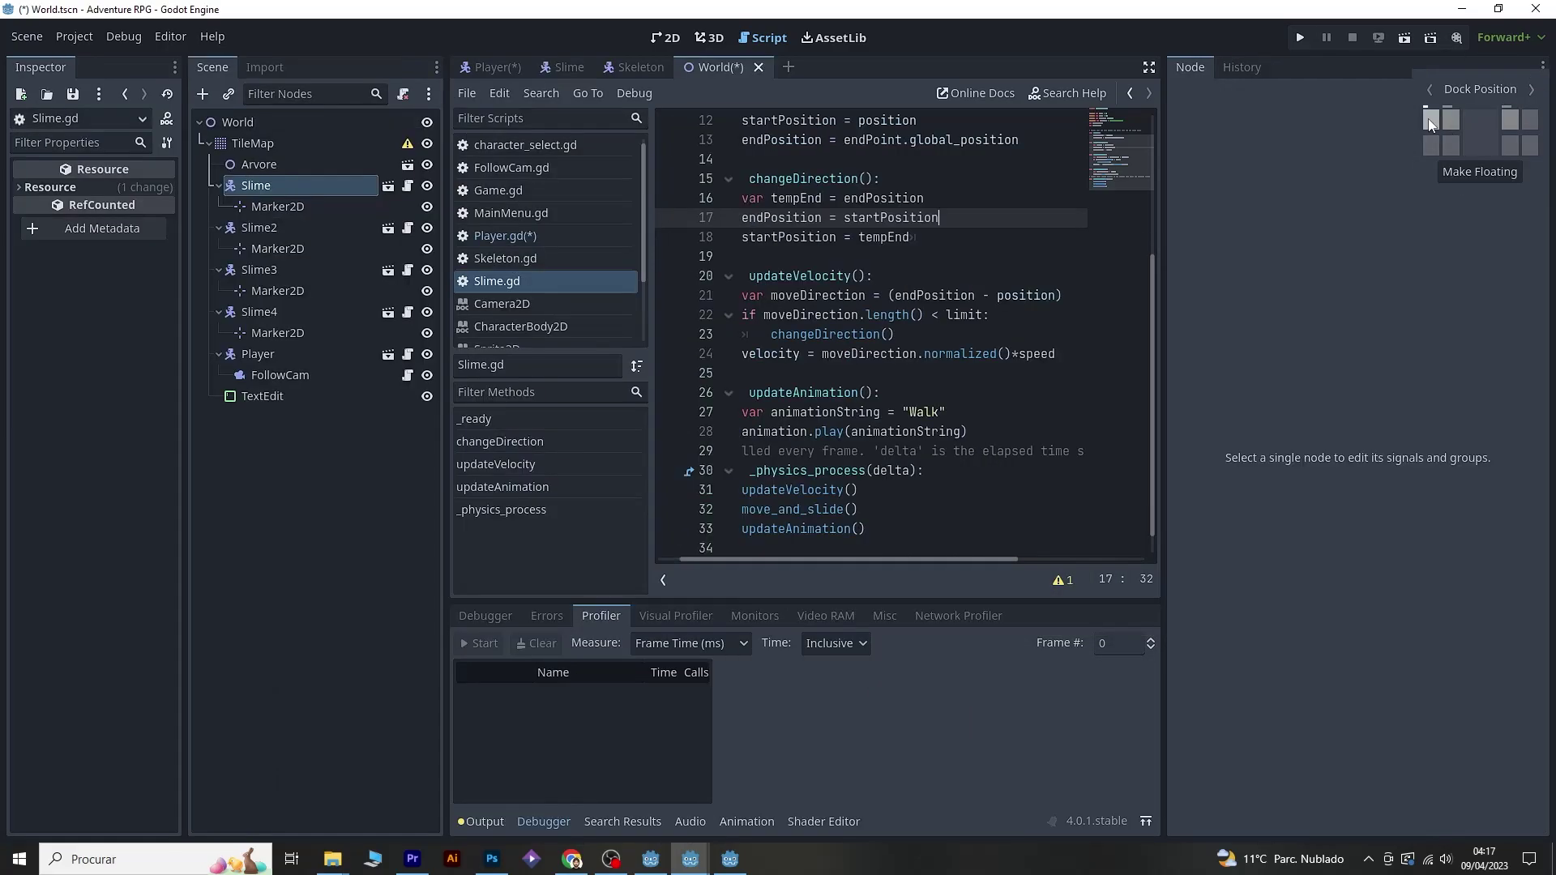
pyautogui.click(1530, 120)
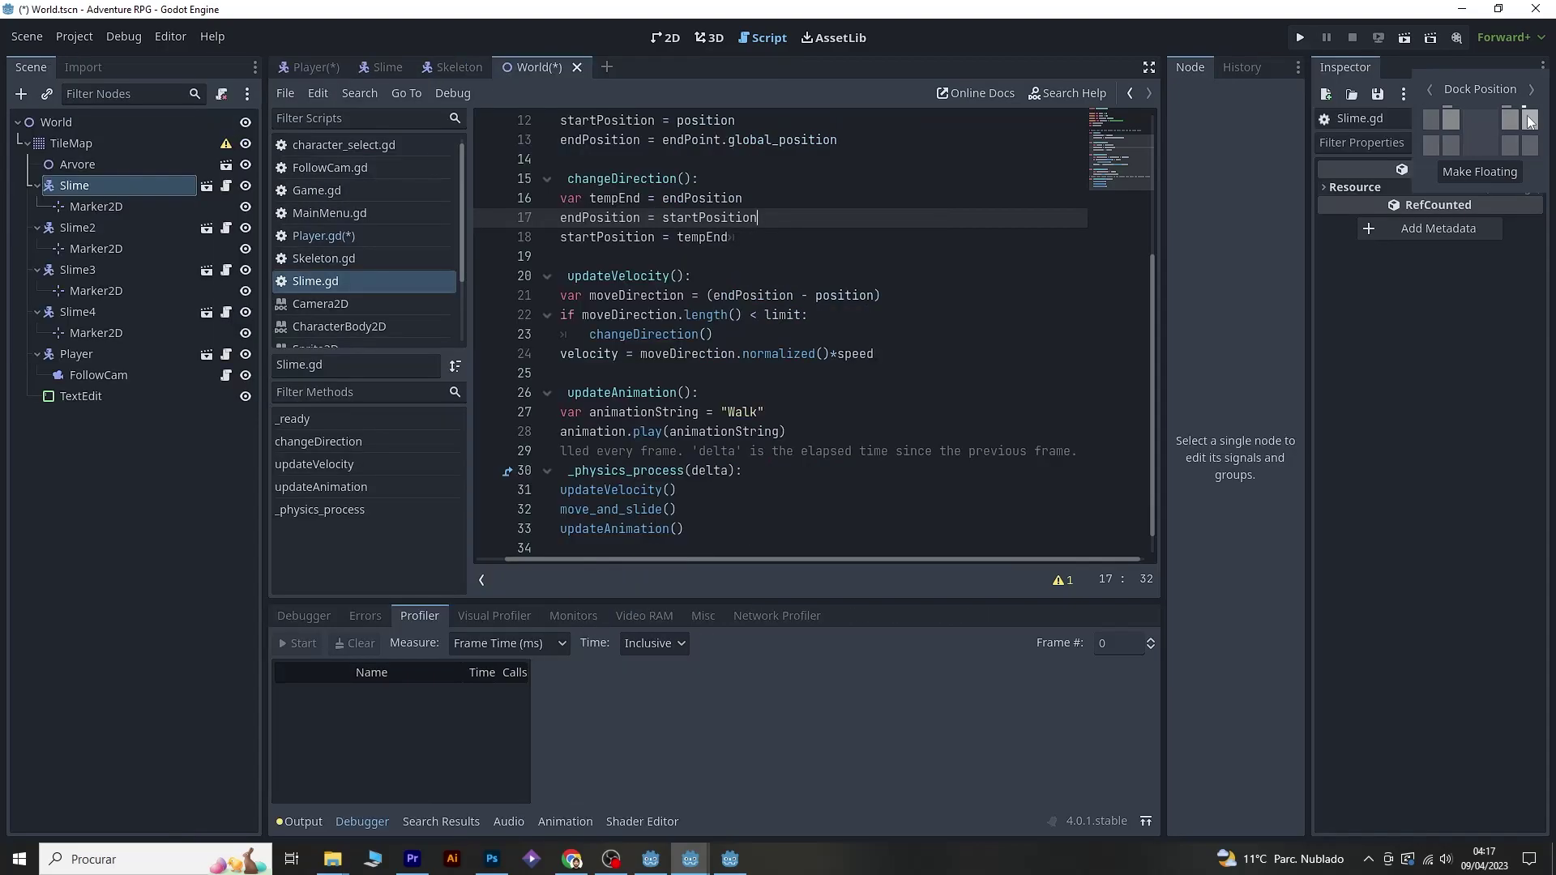
pyautogui.click(1529, 147)
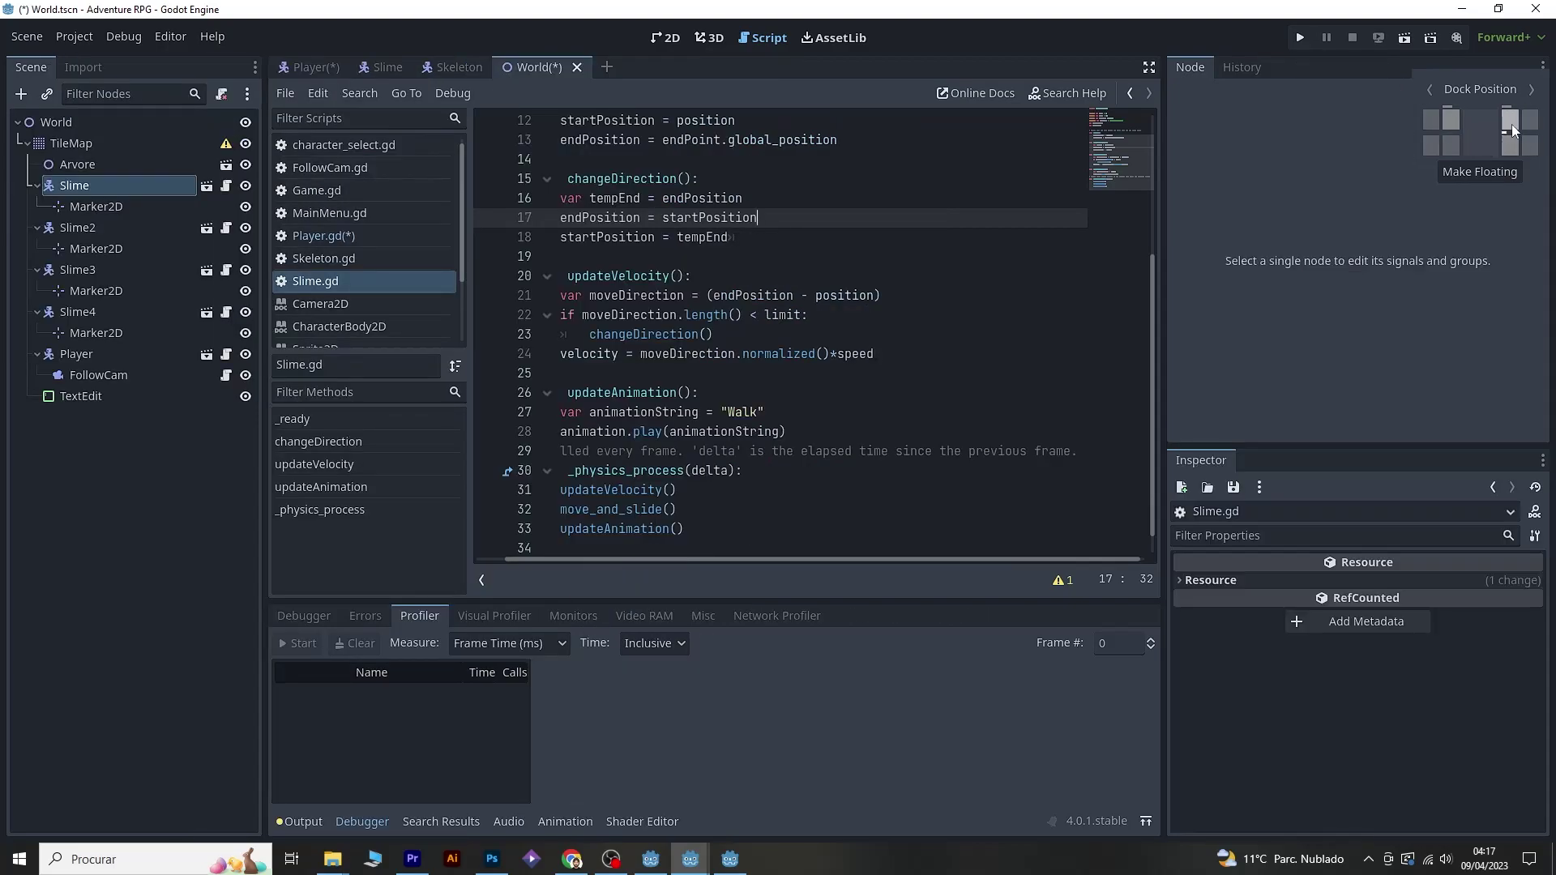
# - Cycle the Inspector through dock groupings, ending with its own far-left dock beside Scene
pyautogui.click(1512, 125)
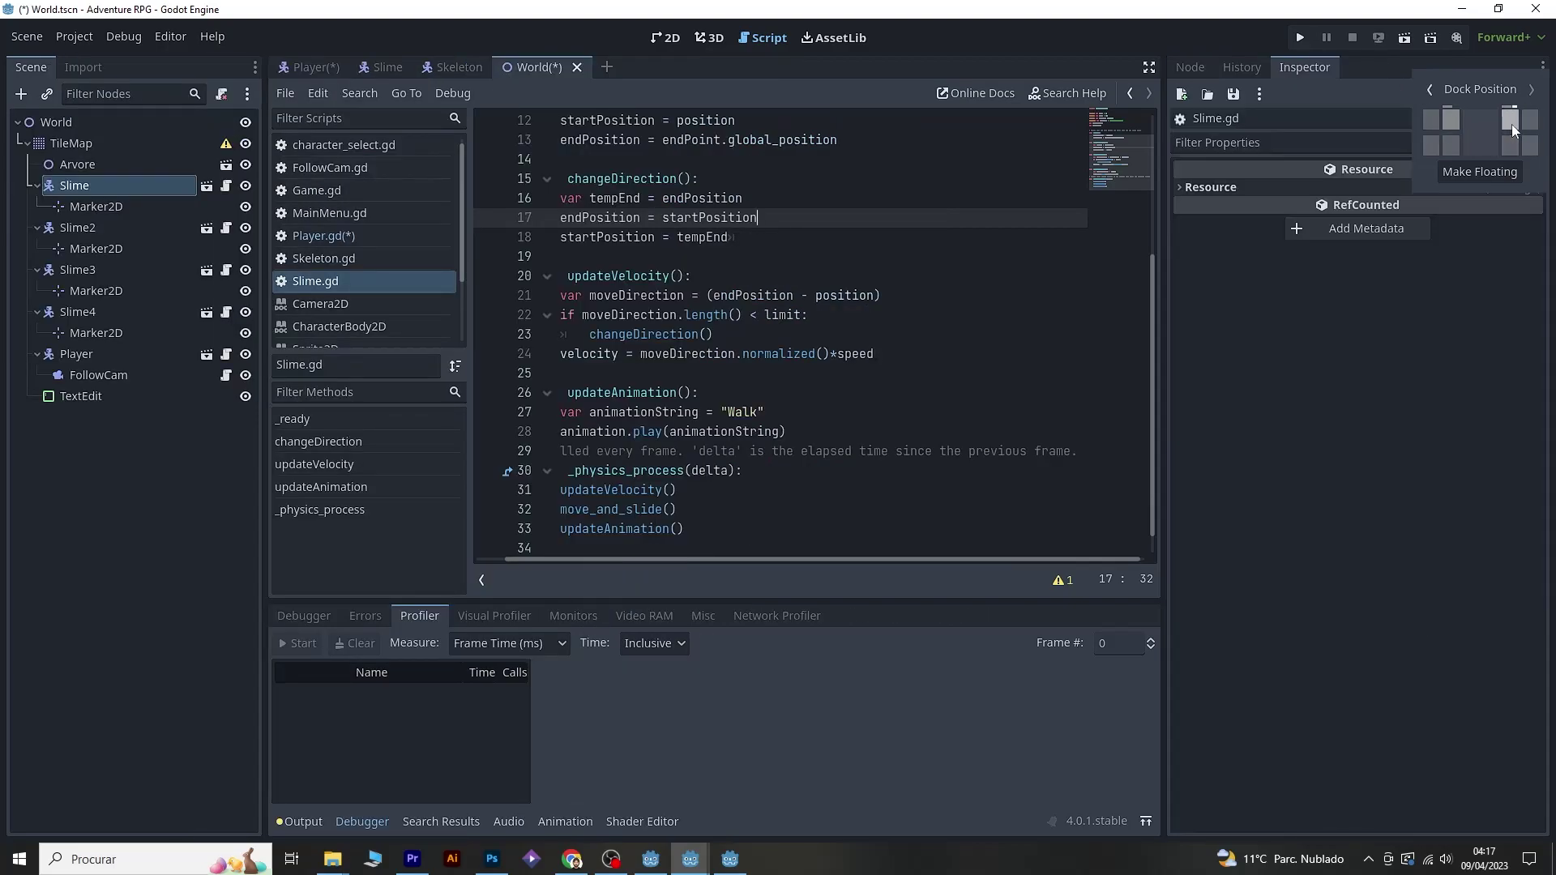
pyautogui.click(1532, 121)
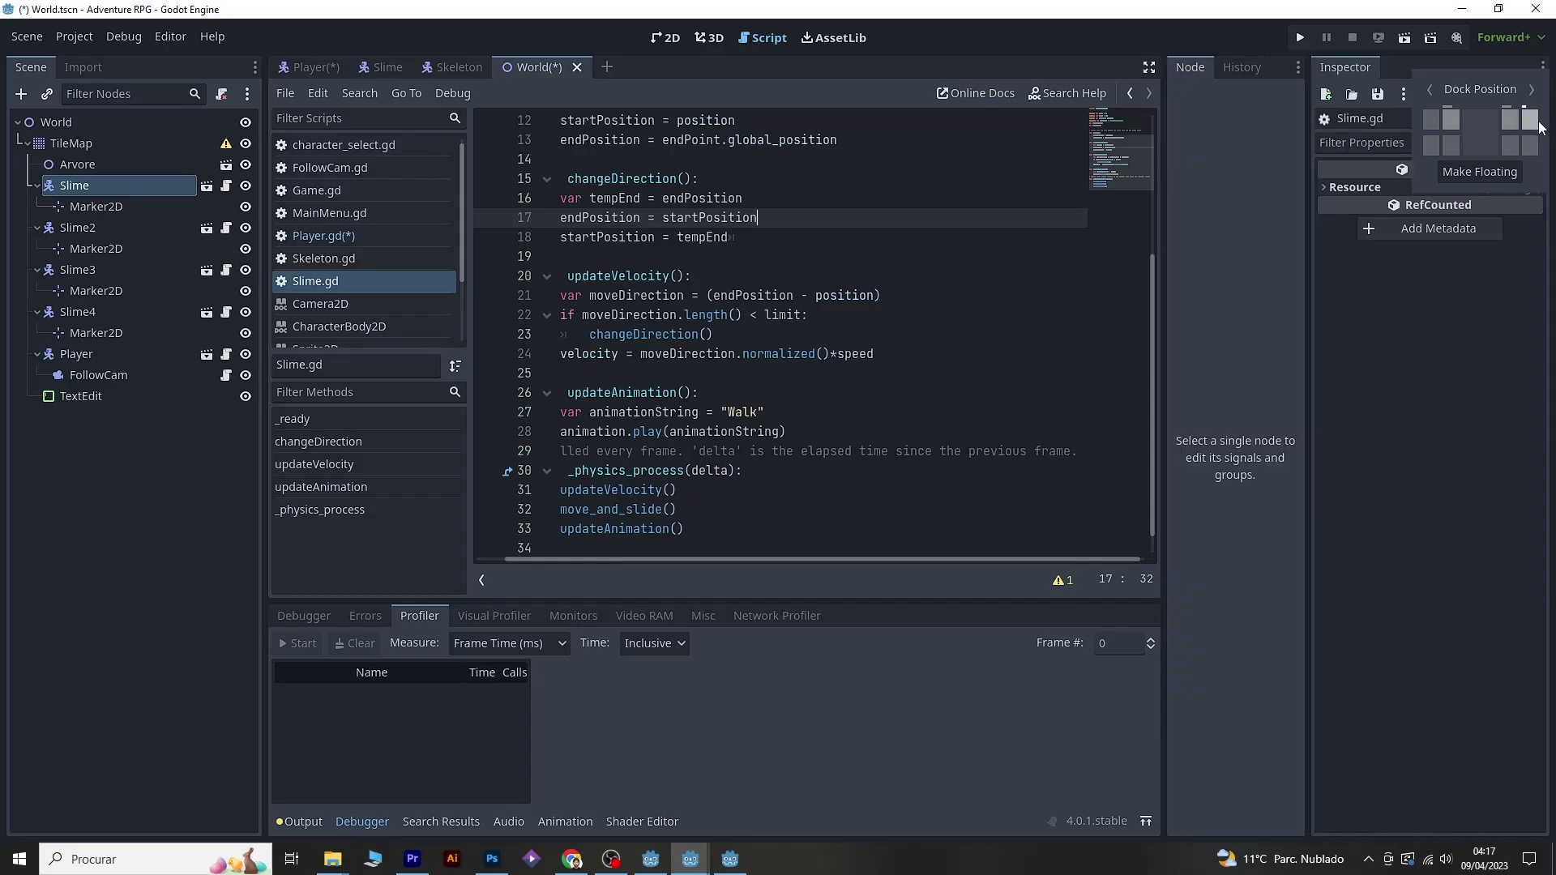
pyautogui.click(1510, 120)
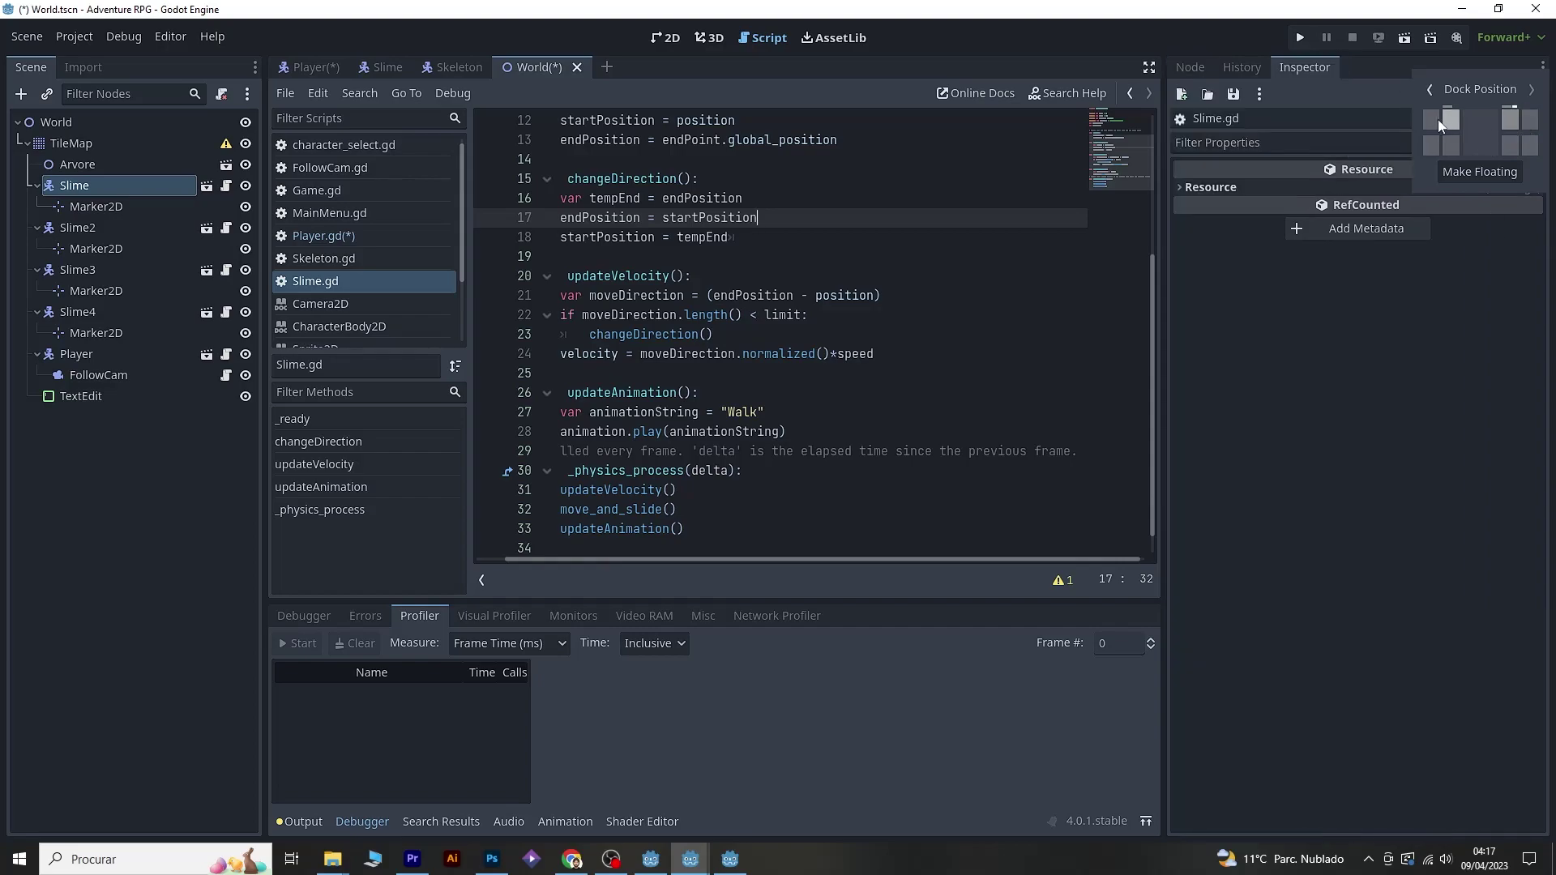
pyautogui.click(1436, 119)
pyautogui.click(1454, 120)
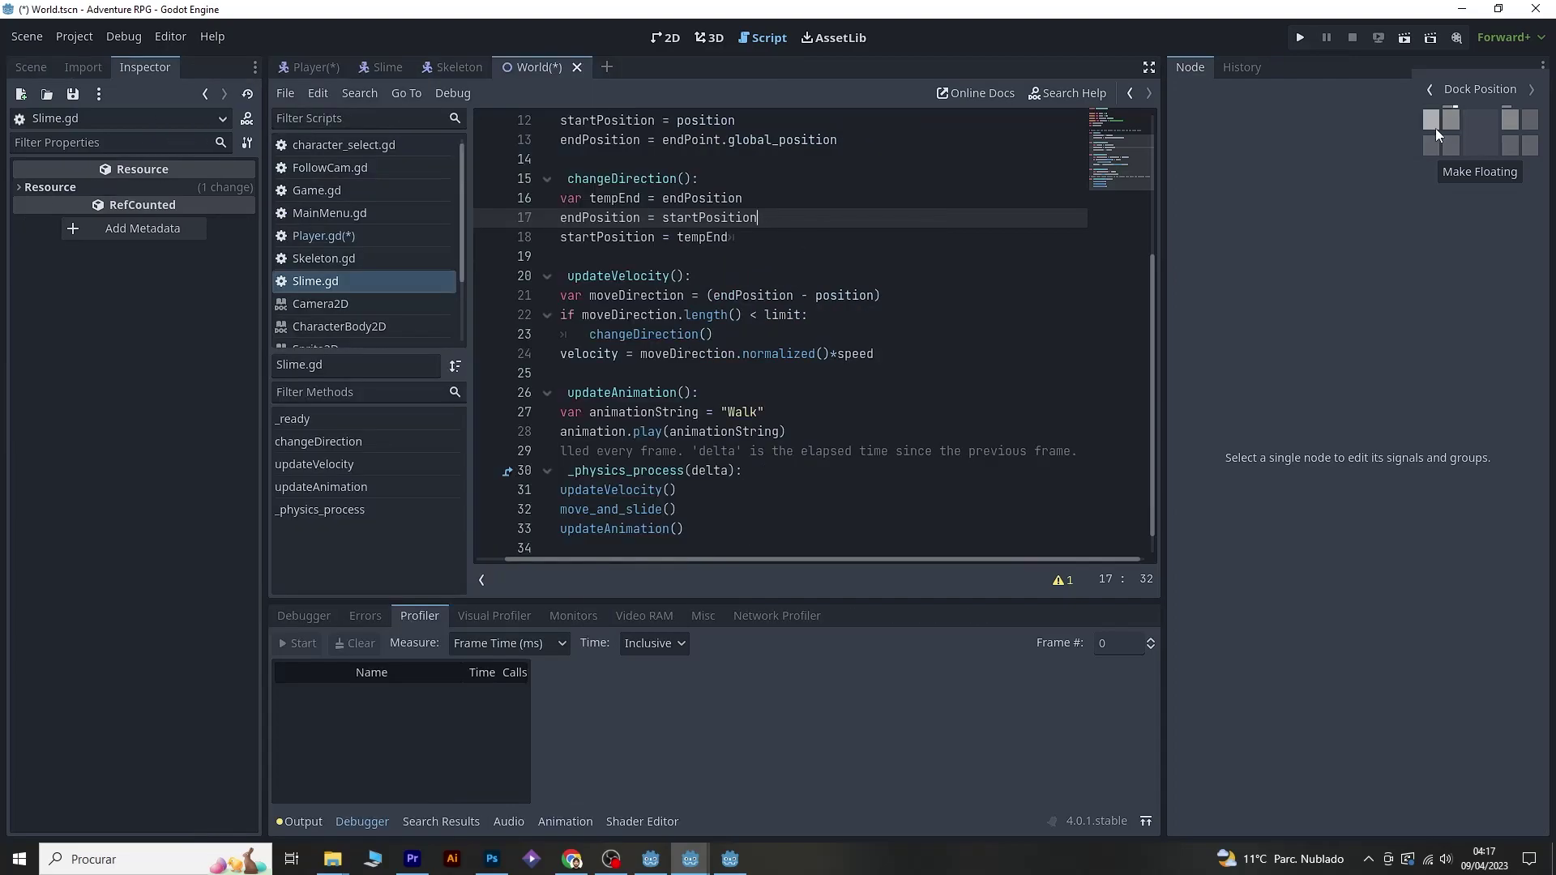
pyautogui.click(1432, 142)
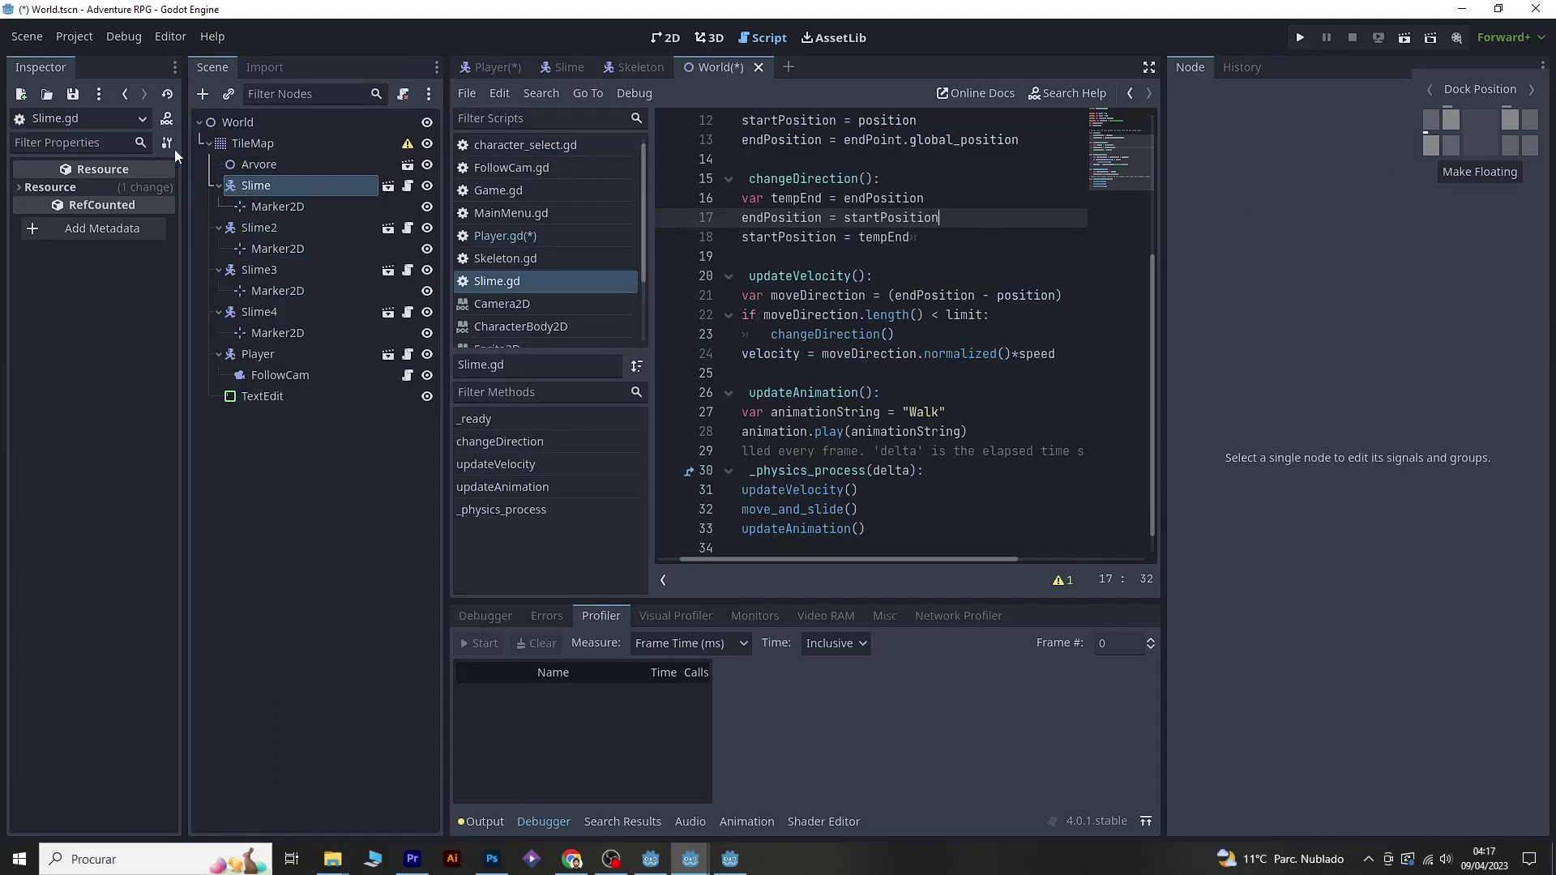
pyautogui.click(172, 37)
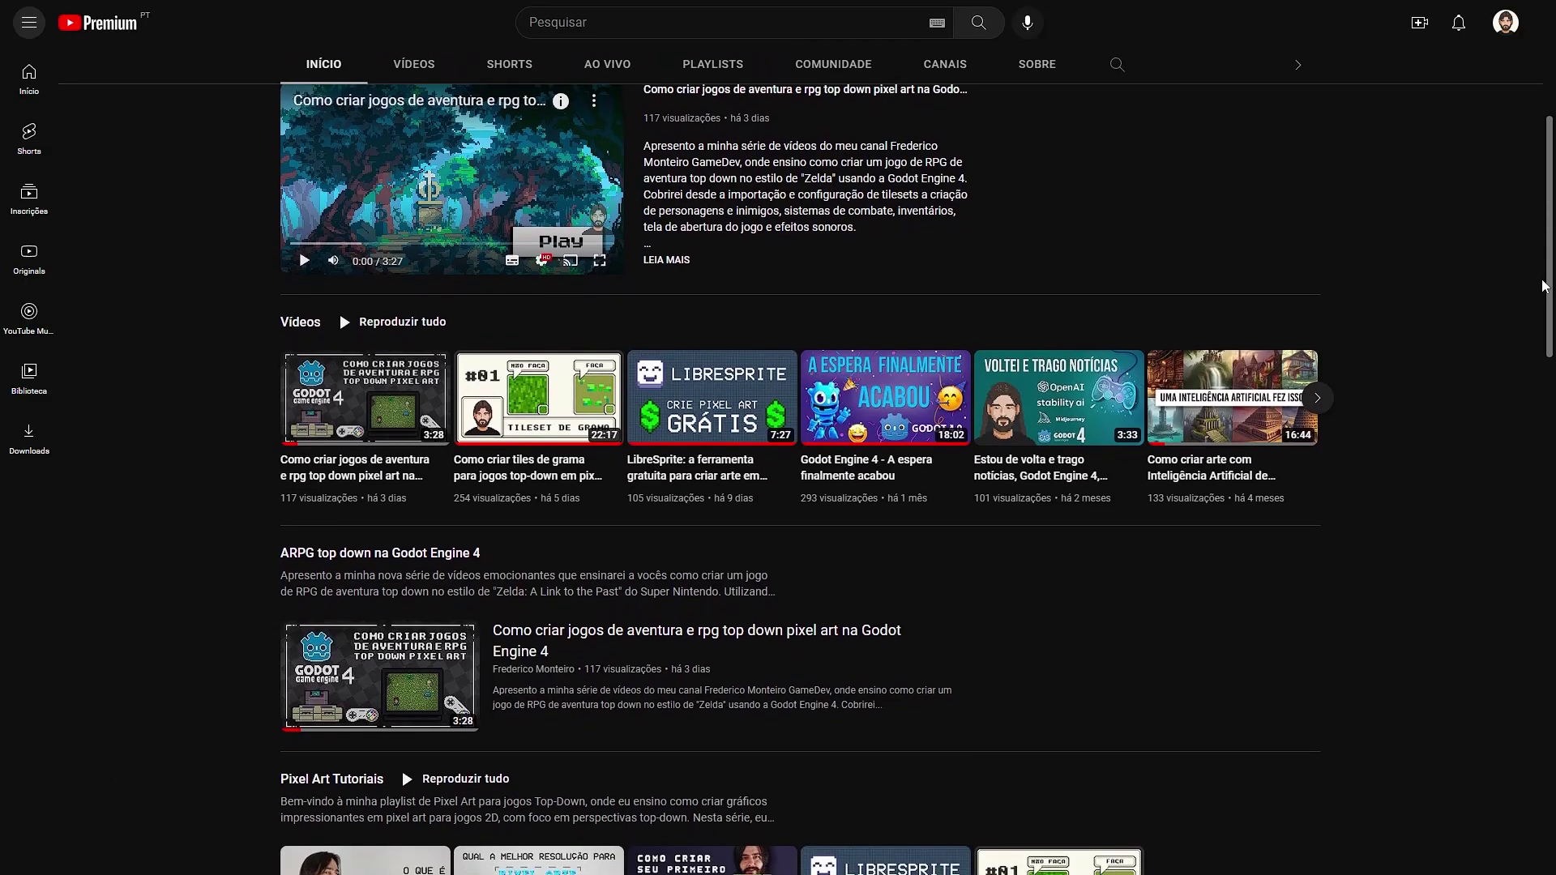
# - Scroll the YouTube channel page's list of videos
pyautogui.moveTo(1543, 285)
pyautogui.mouseDown()
pyautogui.moveTo(1543, 371)
pyautogui.moveTo(1546, 270)
pyautogui.mouseUp()
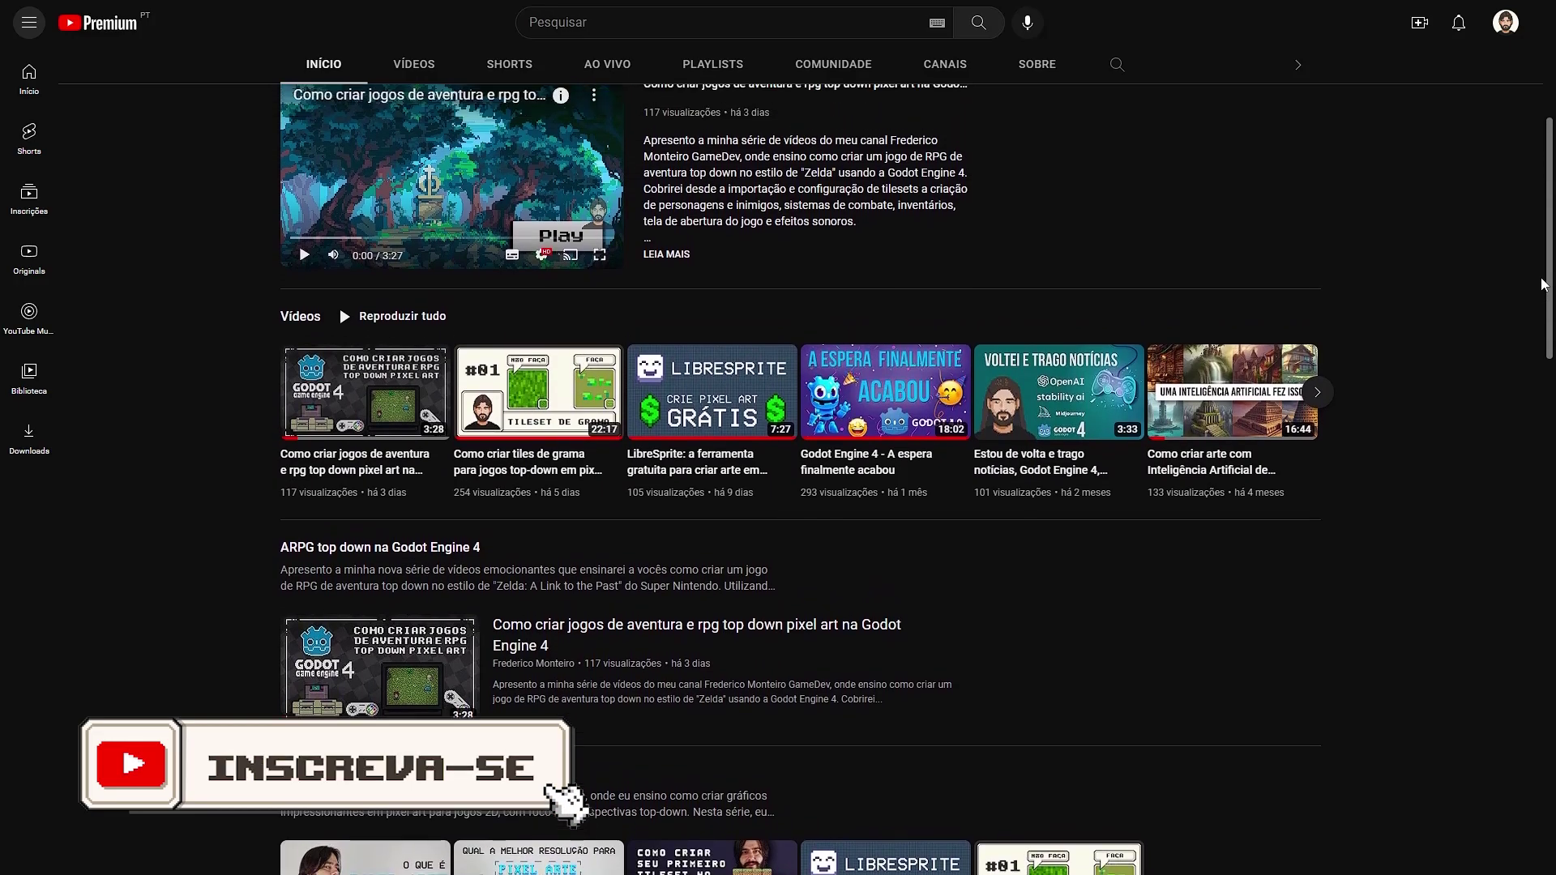